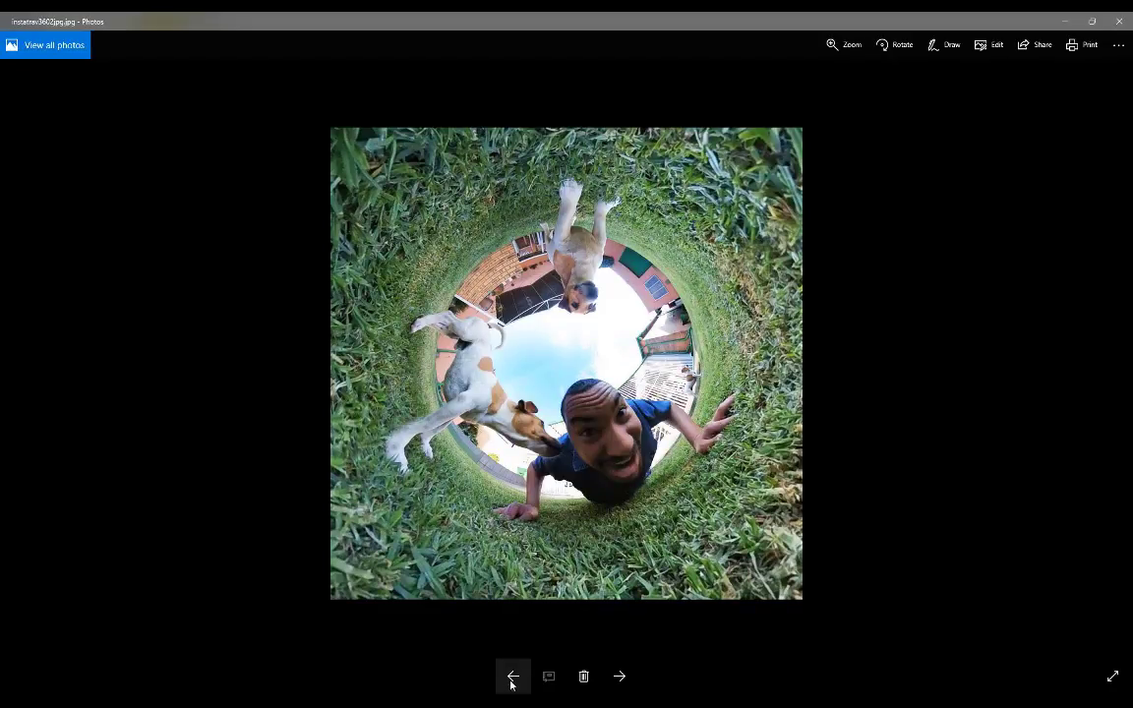
# Step: Go back to the tiny-planet photo instatrav3601.jpg and shrink the Photos window
pyautogui.click(513, 677)
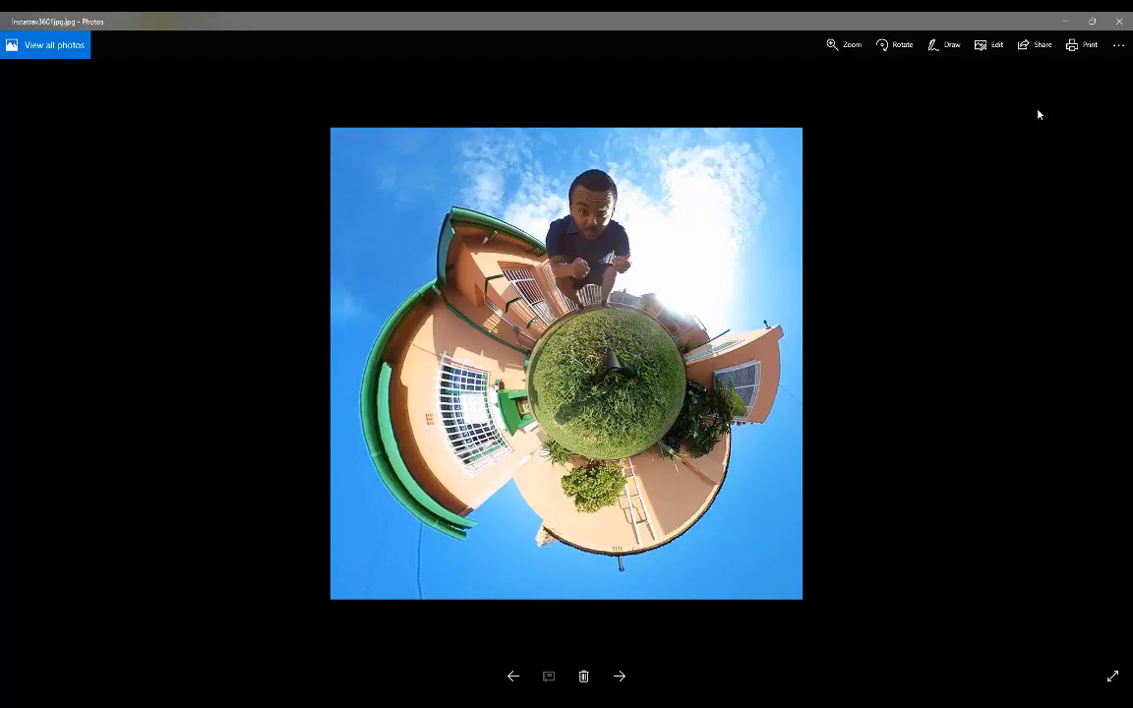
pyautogui.click(1092, 20)
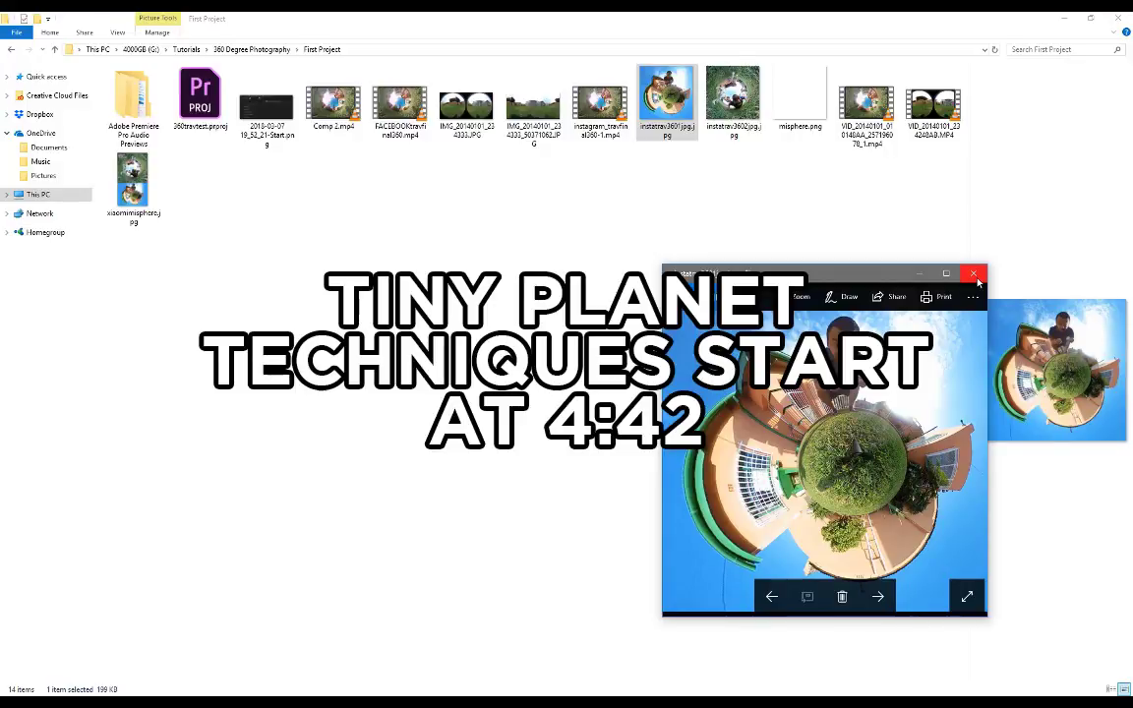
# Step: Close Photos, then view the dual-fisheye IMG_20140101_234333.JPG in a resized window and close it
pyautogui.click(978, 282)
pyautogui.doubleClick(444, 120)
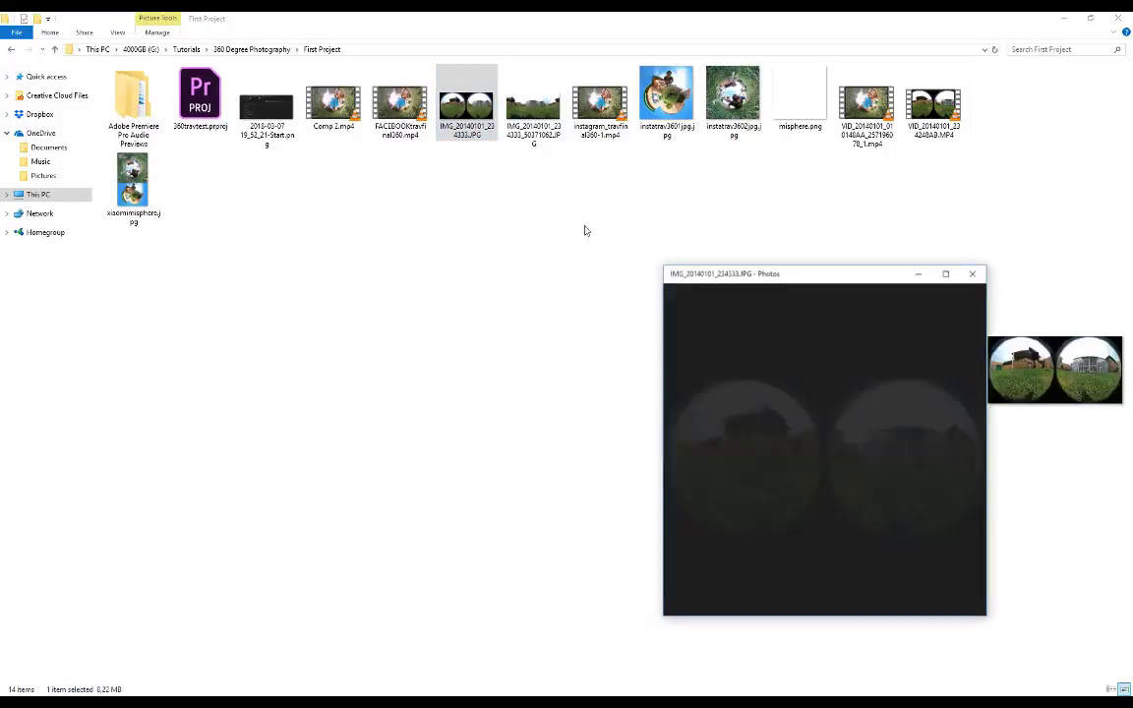
pyautogui.moveTo(784, 269); pyautogui.dragTo(277, 84)
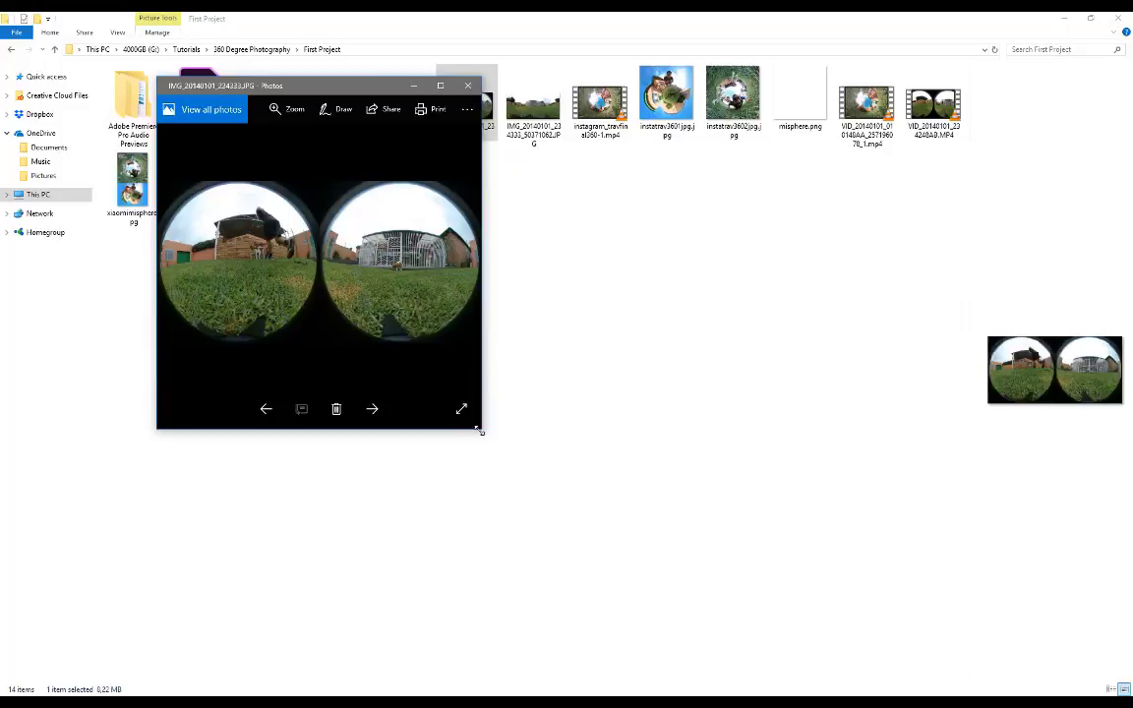
pyautogui.moveTo(479, 430); pyautogui.dragTo(753, 640)
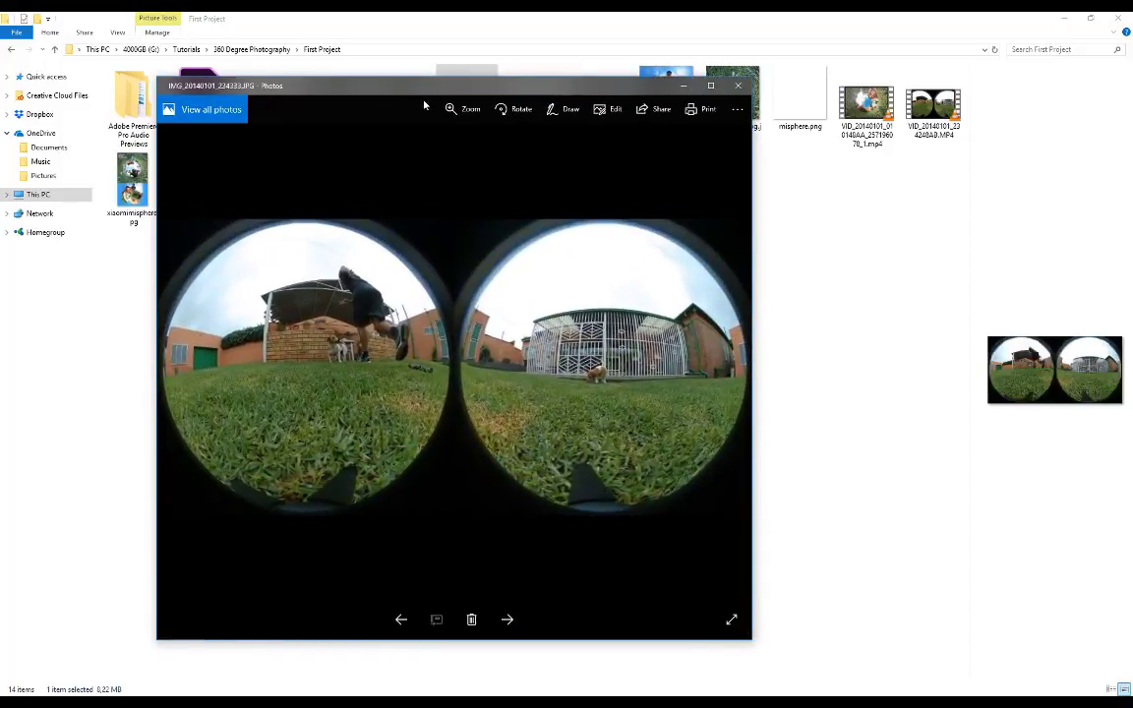
pyautogui.moveTo(425, 106); pyautogui.dragTo(244, 130)
pyautogui.click(557, 110)
# Step: Open the stitched panorama JPG and maximize its viewer window
pyautogui.click(534, 106)
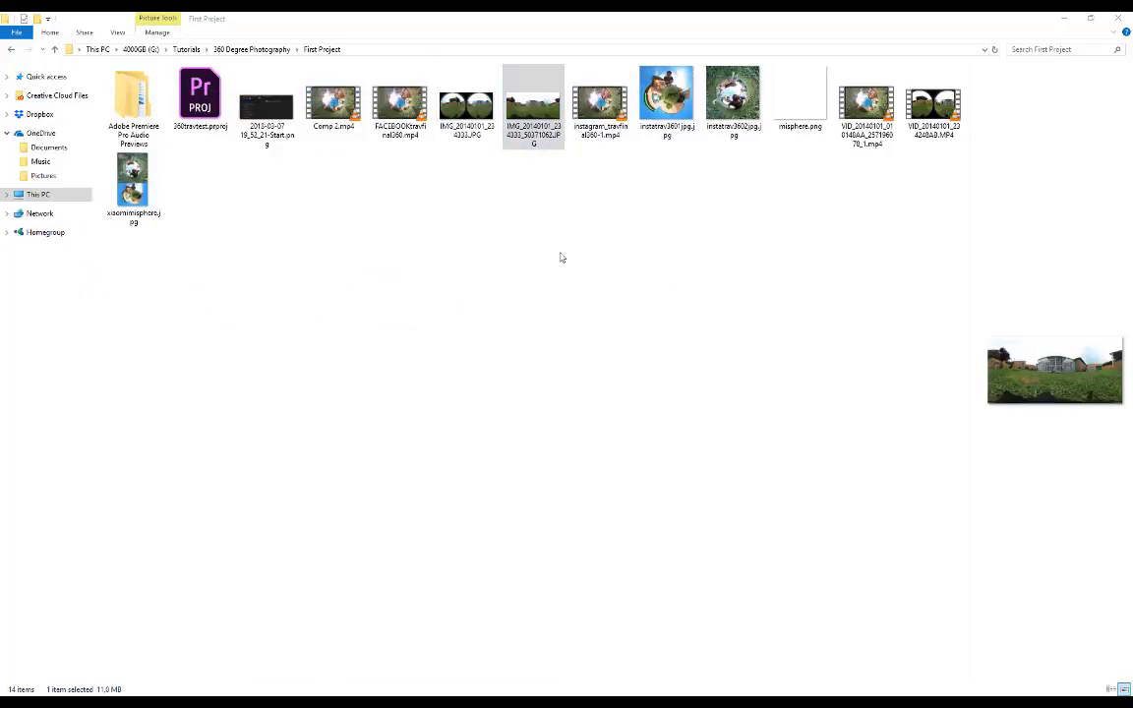
pyautogui.press('Return')
pyautogui.moveTo(443, 150); pyautogui.dragTo(572, 150)
pyautogui.doubleClick(571, 149)
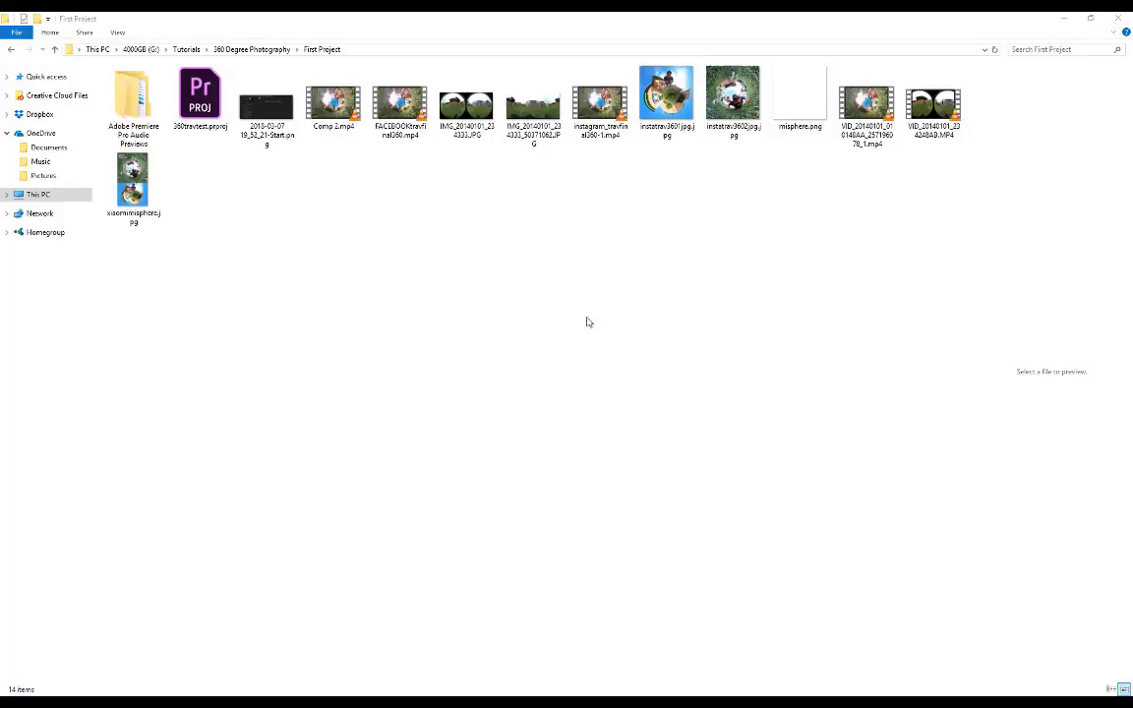
# Step: Open the dual-fisheye and stitched panorama photos, and minimize Insta360 Studio and Mi Sphere Camera
pyautogui.doubleClick(466, 137)
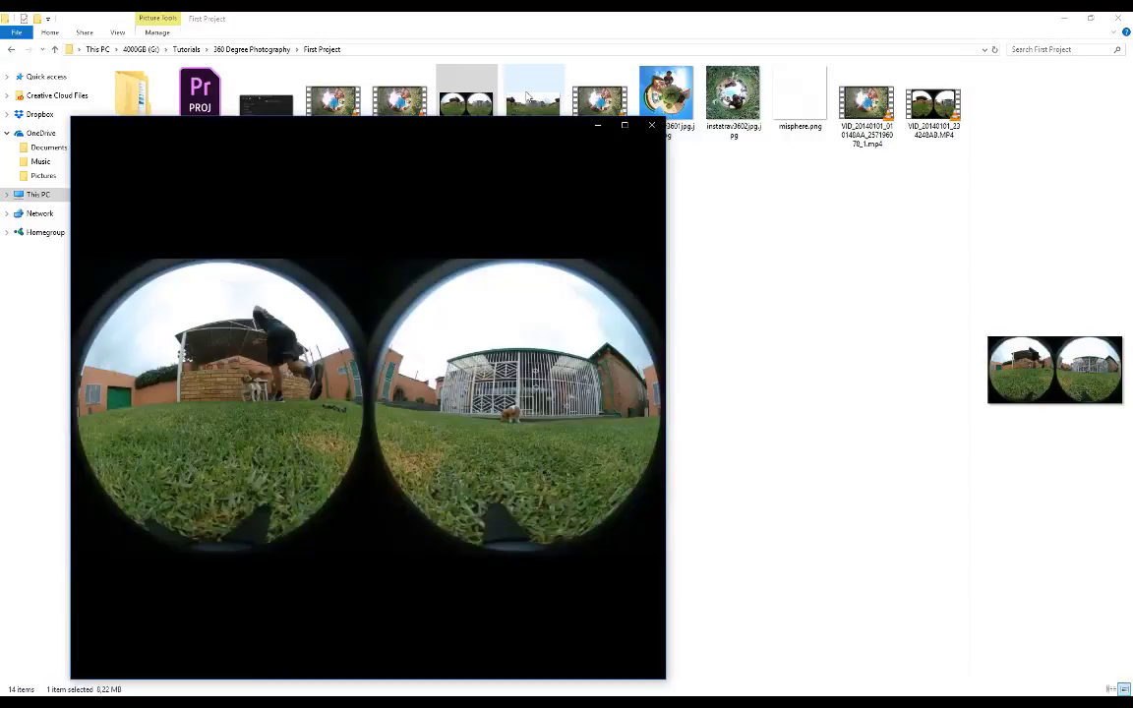
pyautogui.doubleClick(527, 95)
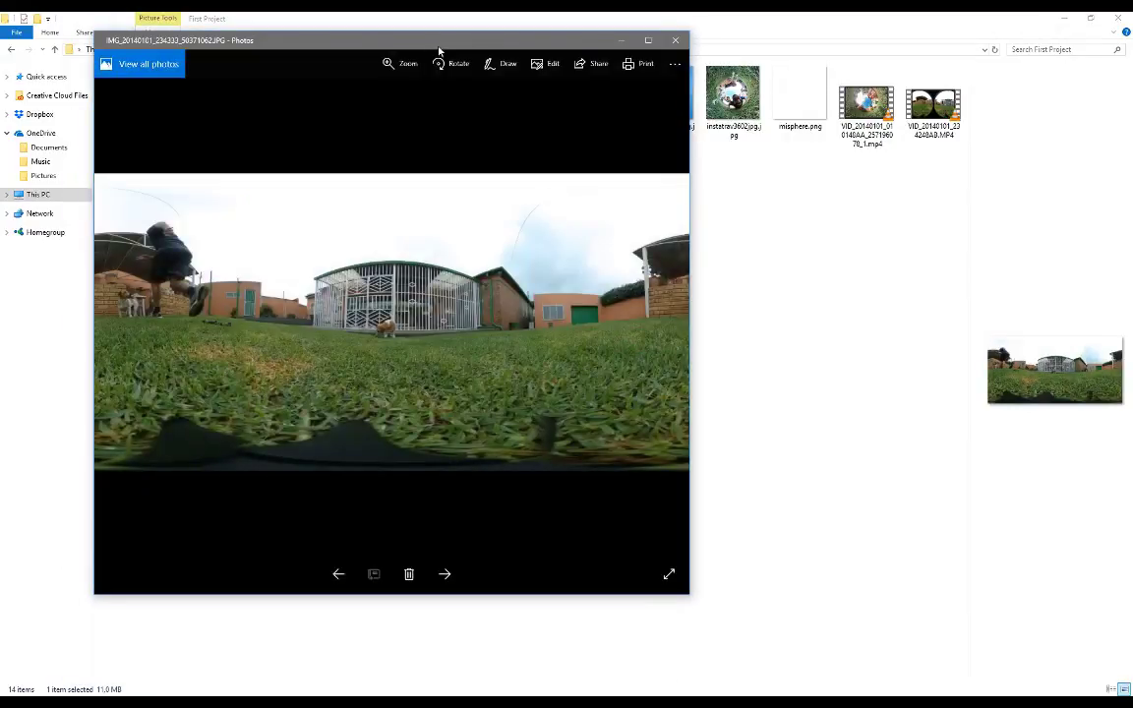
pyautogui.moveTo(438, 49); pyautogui.dragTo(807, 95)
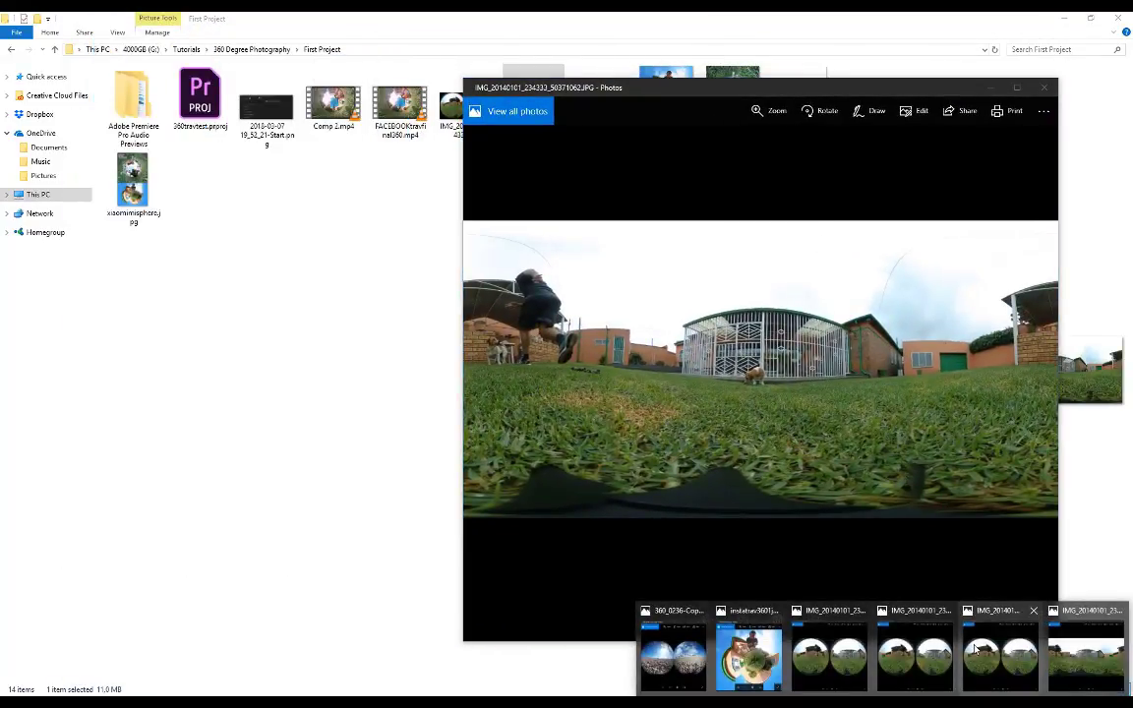
pyautogui.click(747, 654)
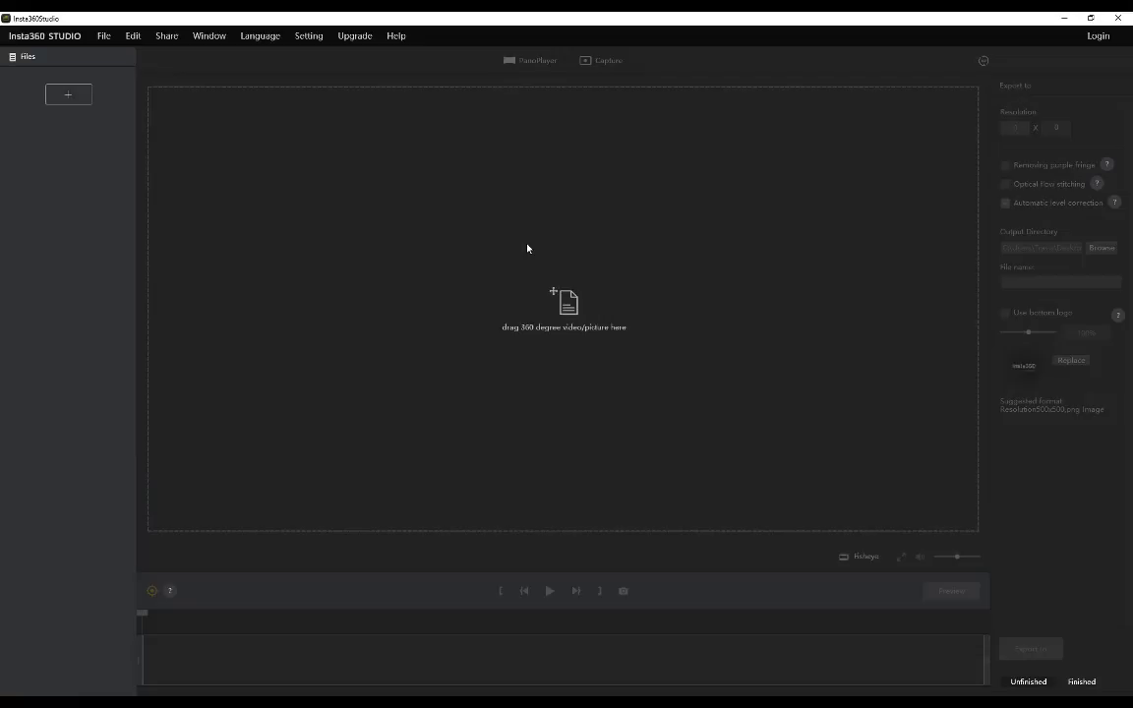
pyautogui.click(1064, 18)
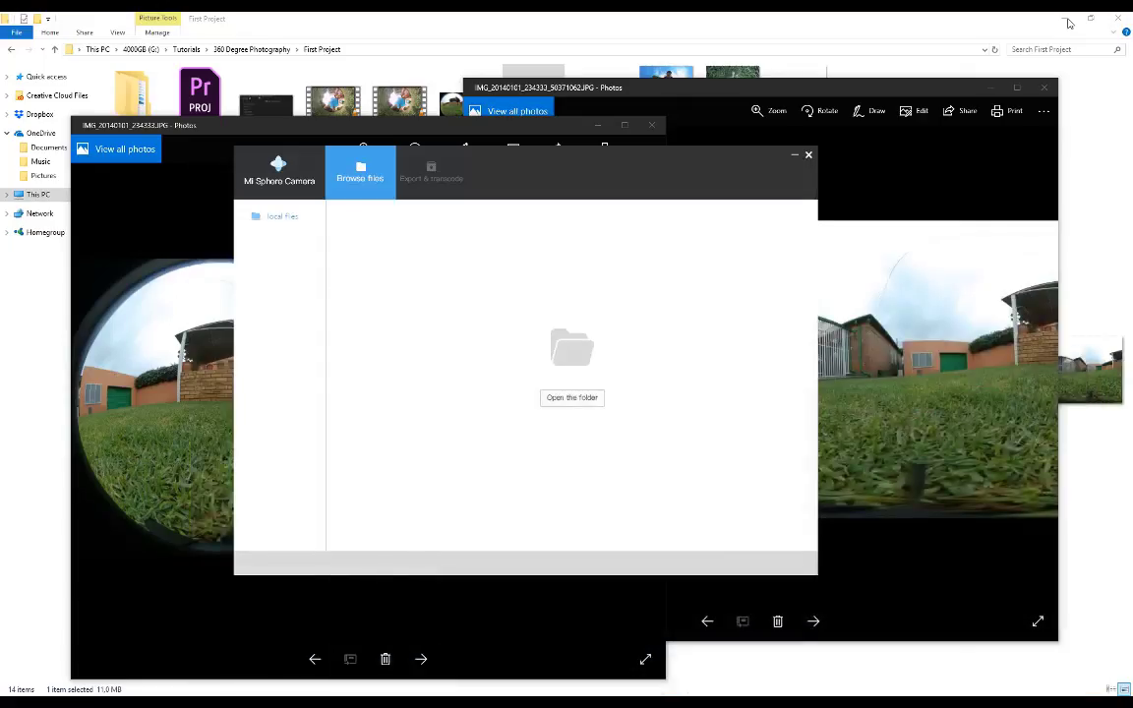
pyautogui.click(793, 156)
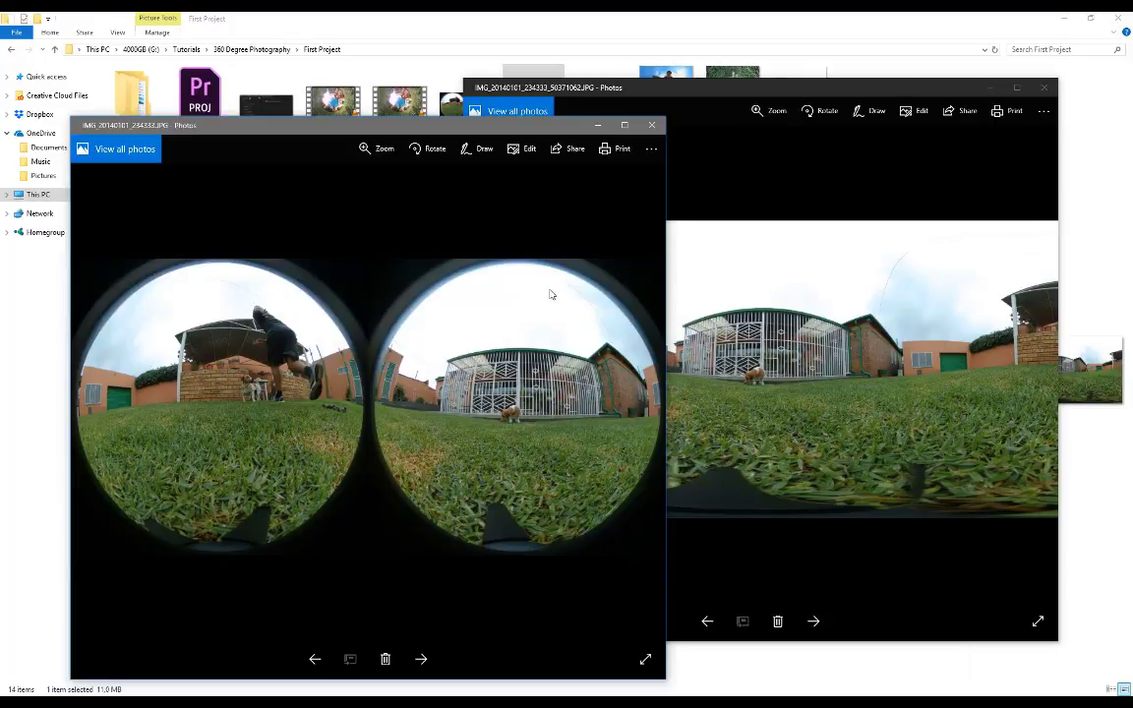
# Step: Arrange the dual-fisheye and panorama Photos windows side by side
pyautogui.click(862, 342)
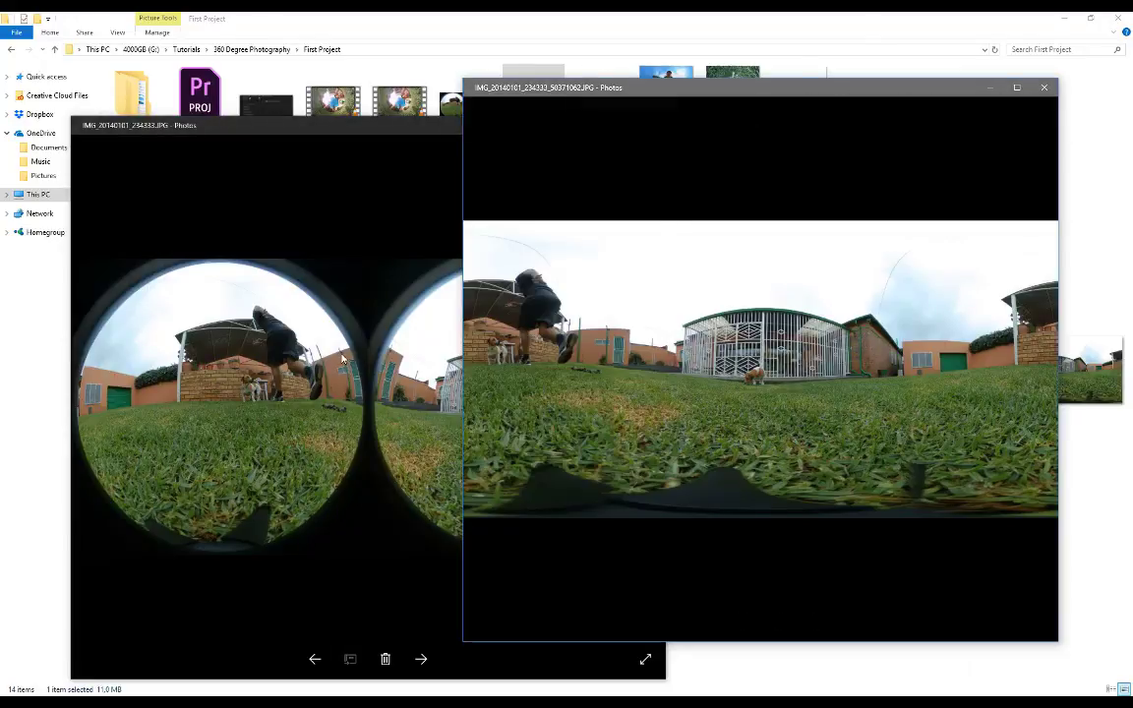
pyautogui.click(426, 197)
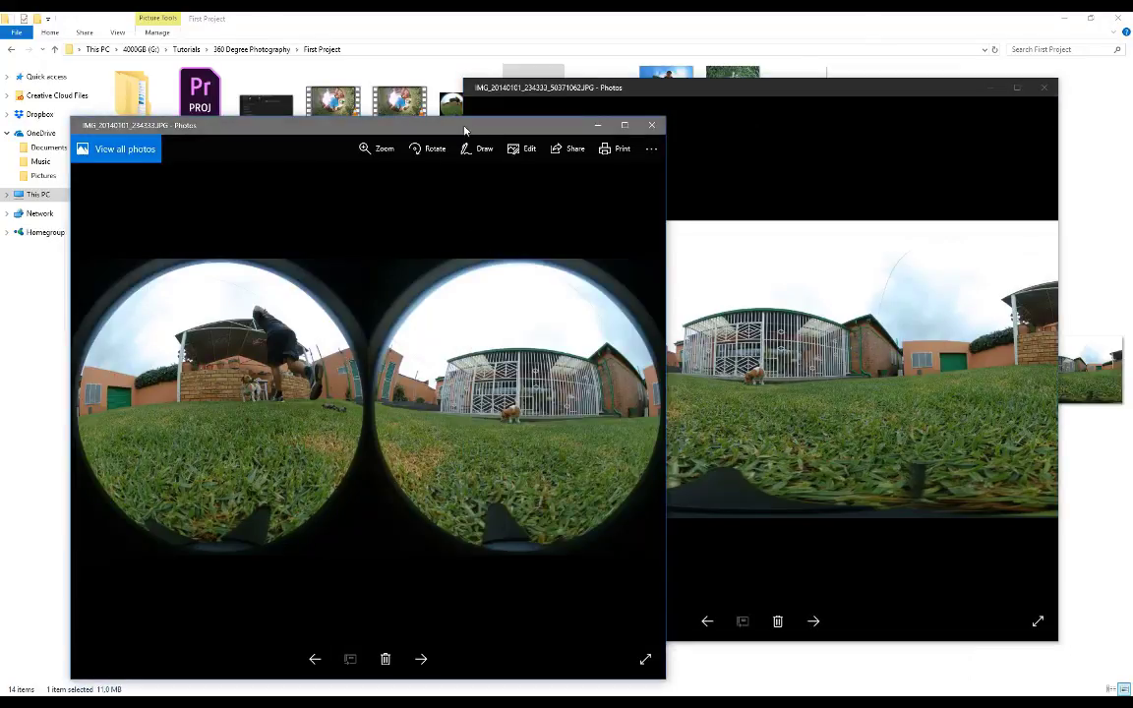
pyautogui.moveTo(463, 126); pyautogui.dragTo(527, 97)
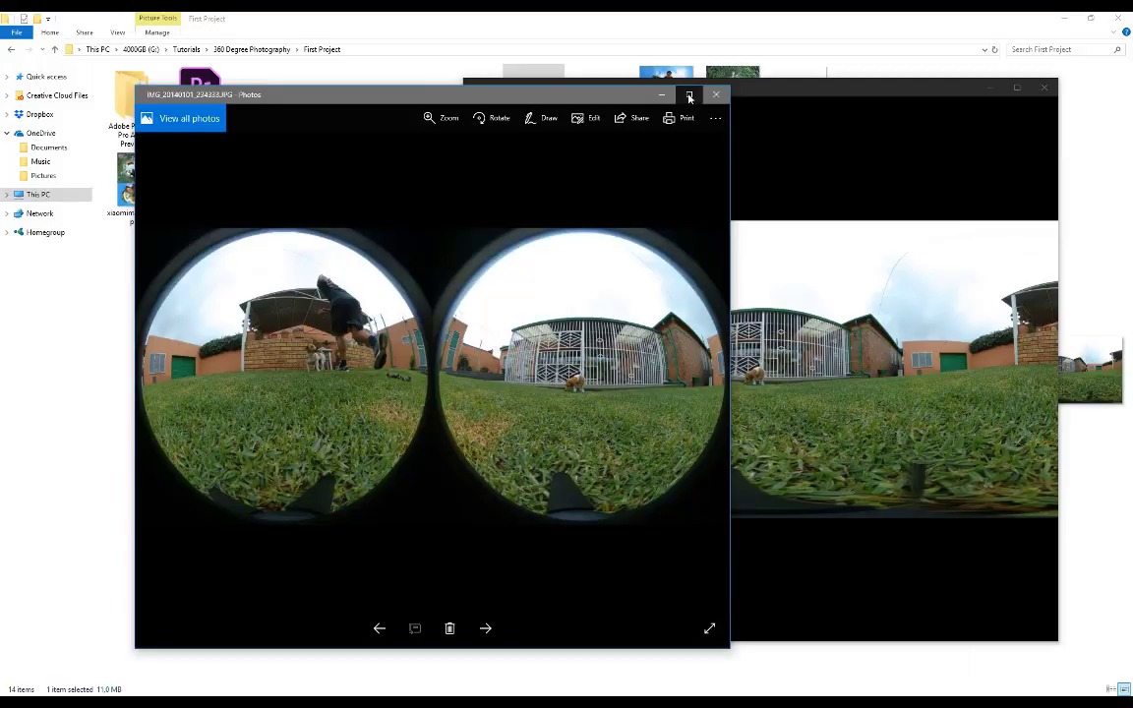
pyautogui.click(770, 283)
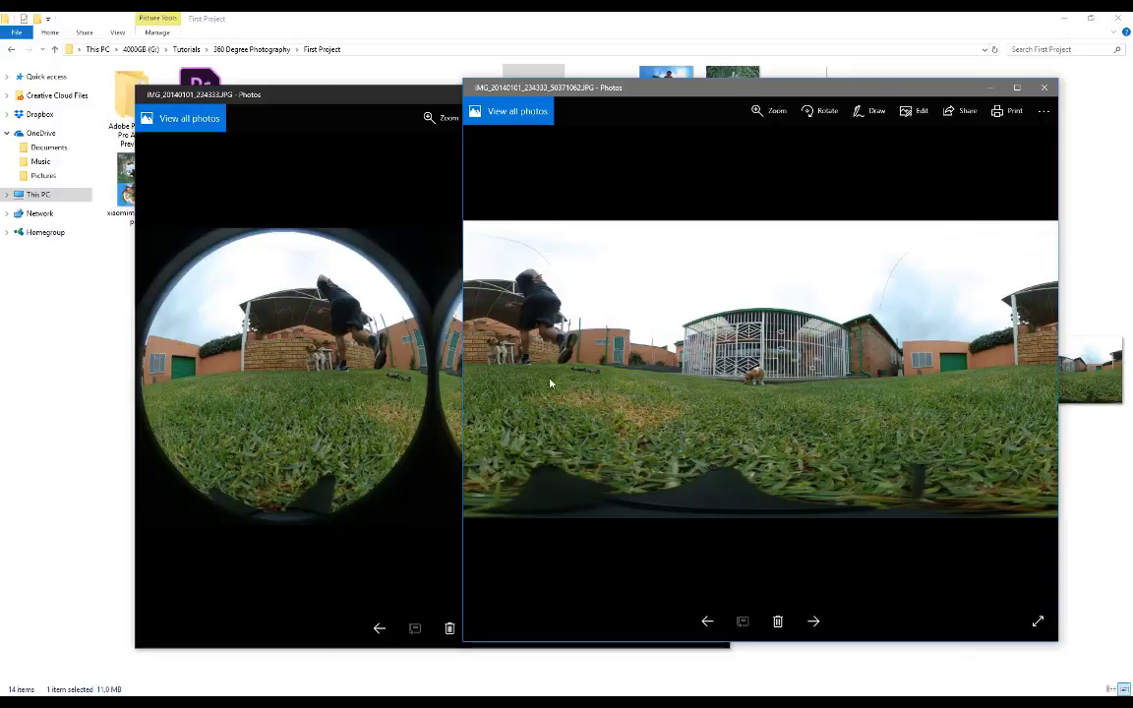
pyautogui.moveTo(321, 103); pyautogui.dragTo(139, 93)
pyautogui.click(467, 212)
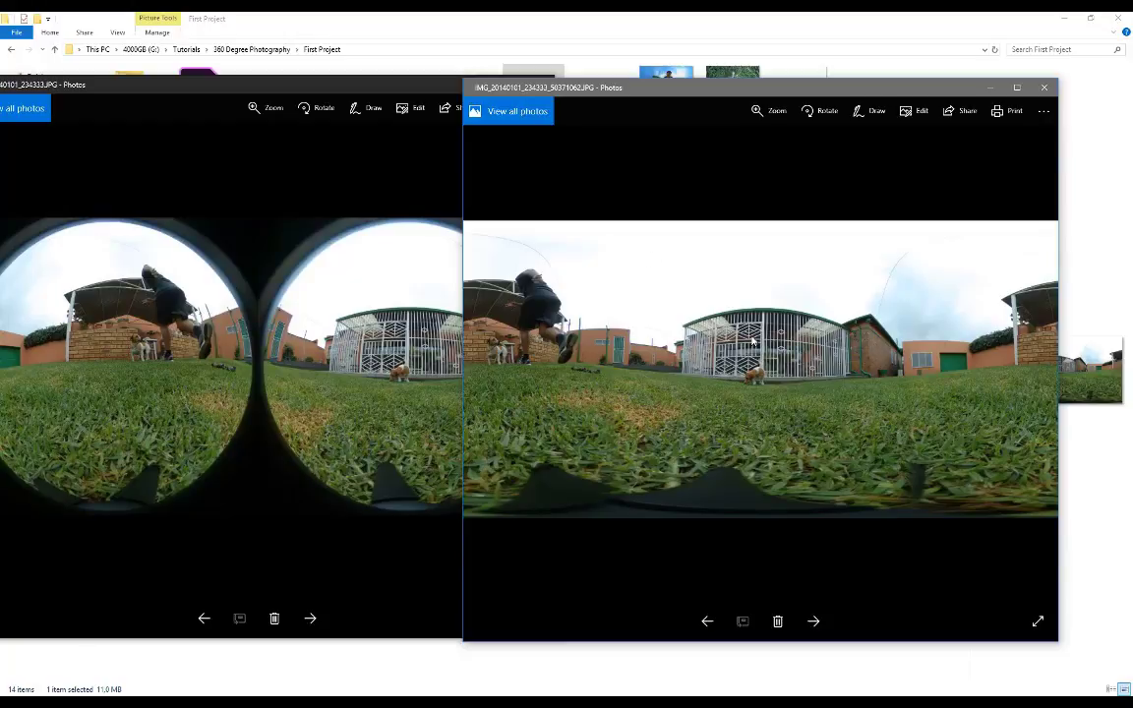
pyautogui.moveTo(206, 87); pyautogui.dragTo(285, 87)
# Step: Add IMG_20140101_234333.JPG to Mi Sphere Camera's file list and select it
pyautogui.click(321, 223)
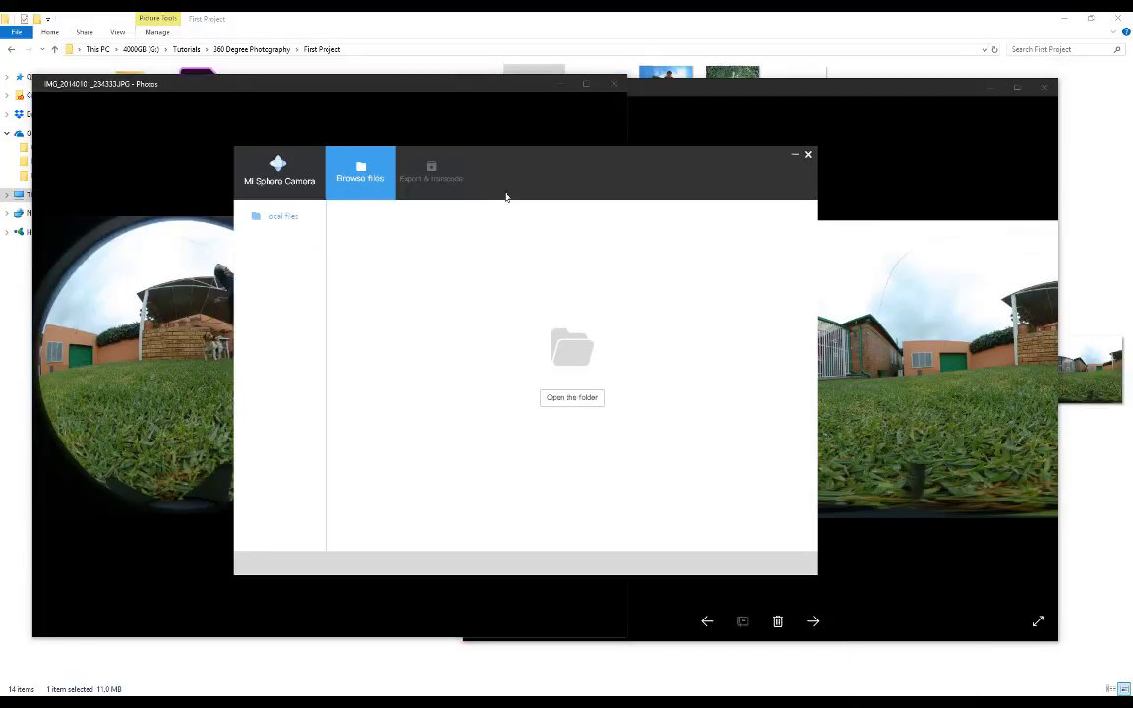
pyautogui.moveTo(509, 162); pyautogui.dragTo(686, 171)
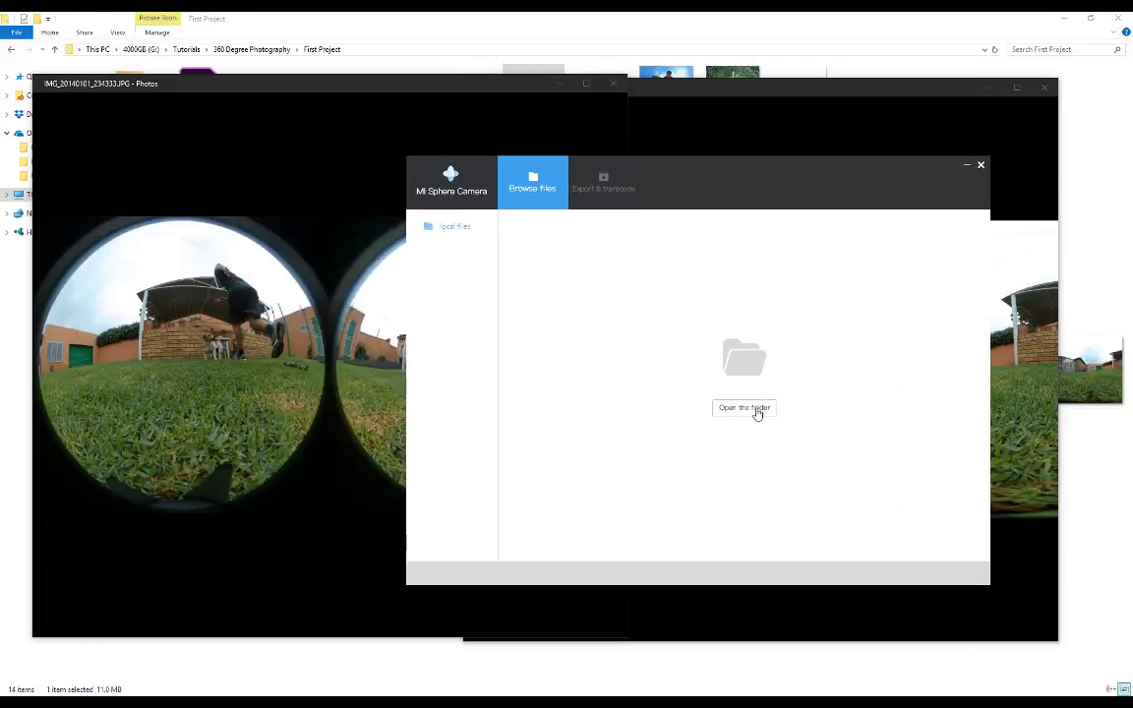
pyautogui.click(747, 408)
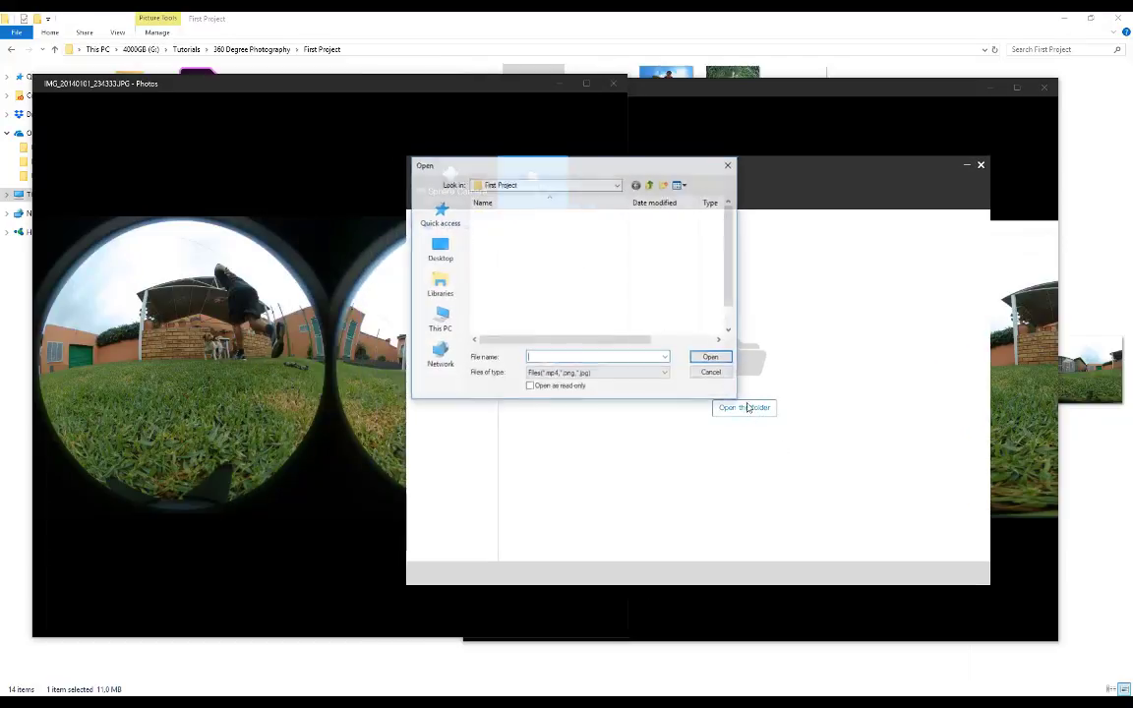
pyautogui.click(551, 260)
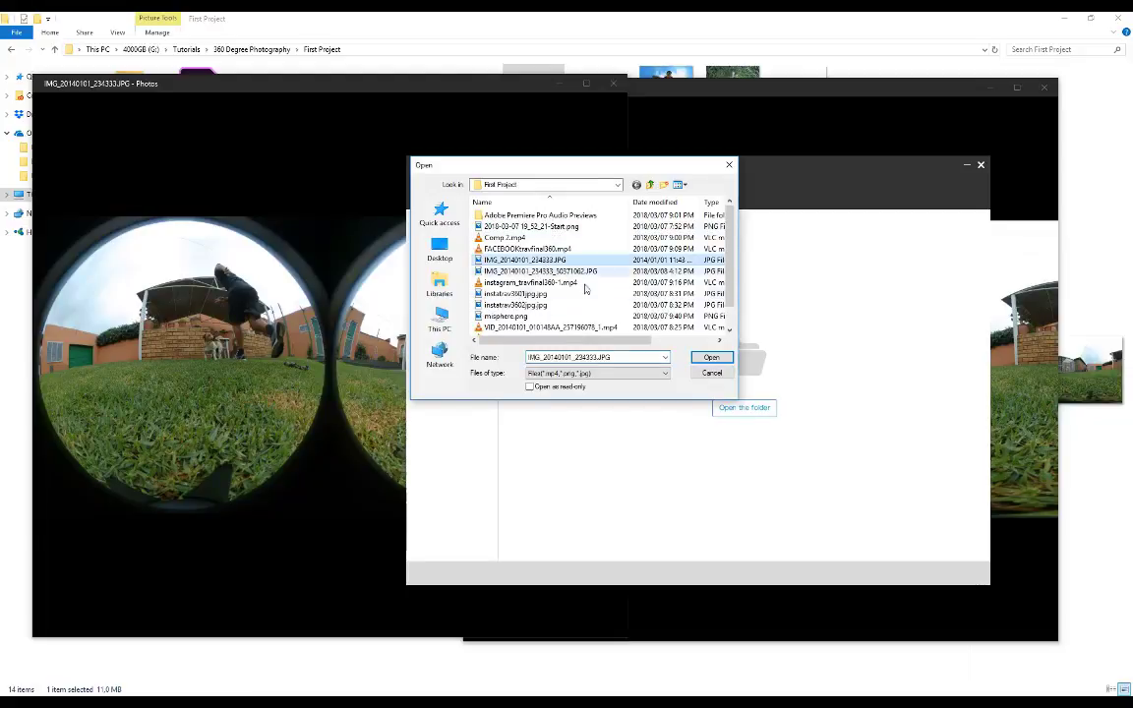
pyautogui.click(711, 358)
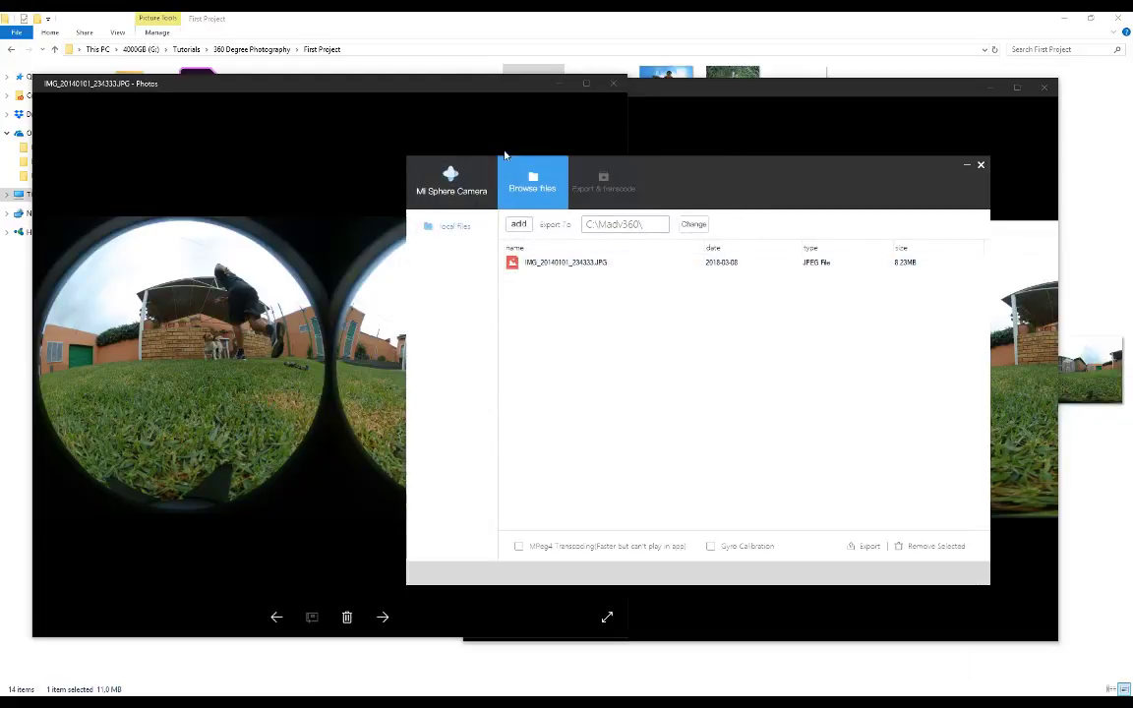
pyautogui.click(599, 263)
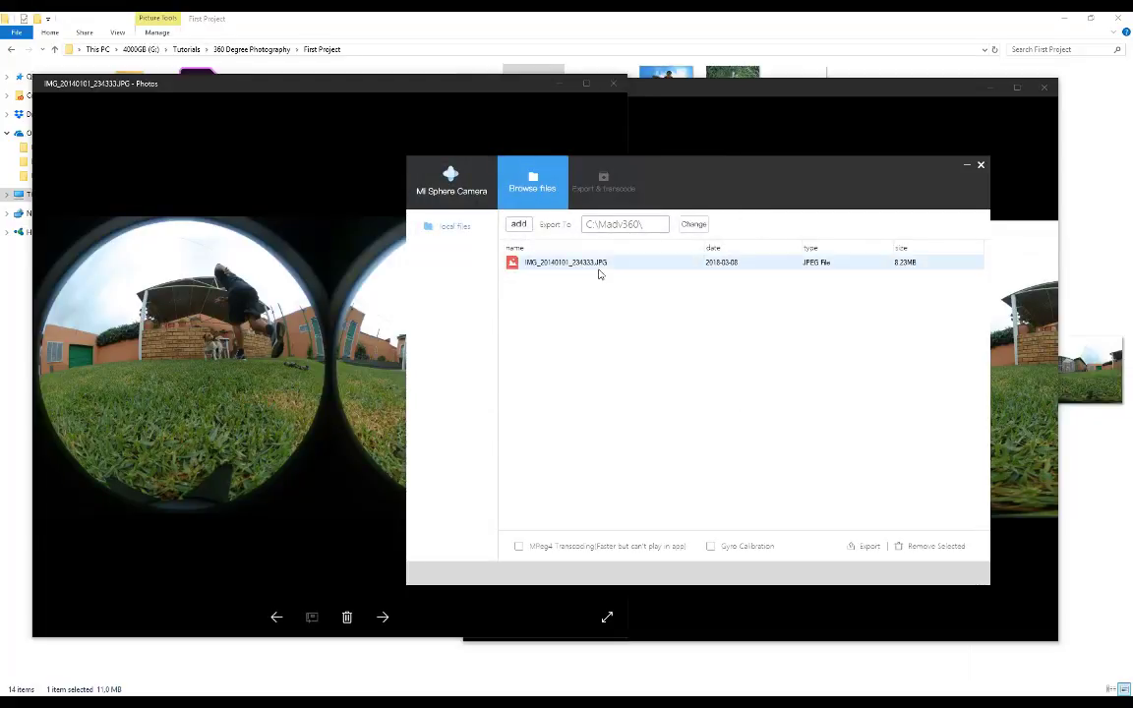
# Step: Export the photo as a stitched panorama, check Completed, and open the Madv360 output folder
pyautogui.click(861, 547)
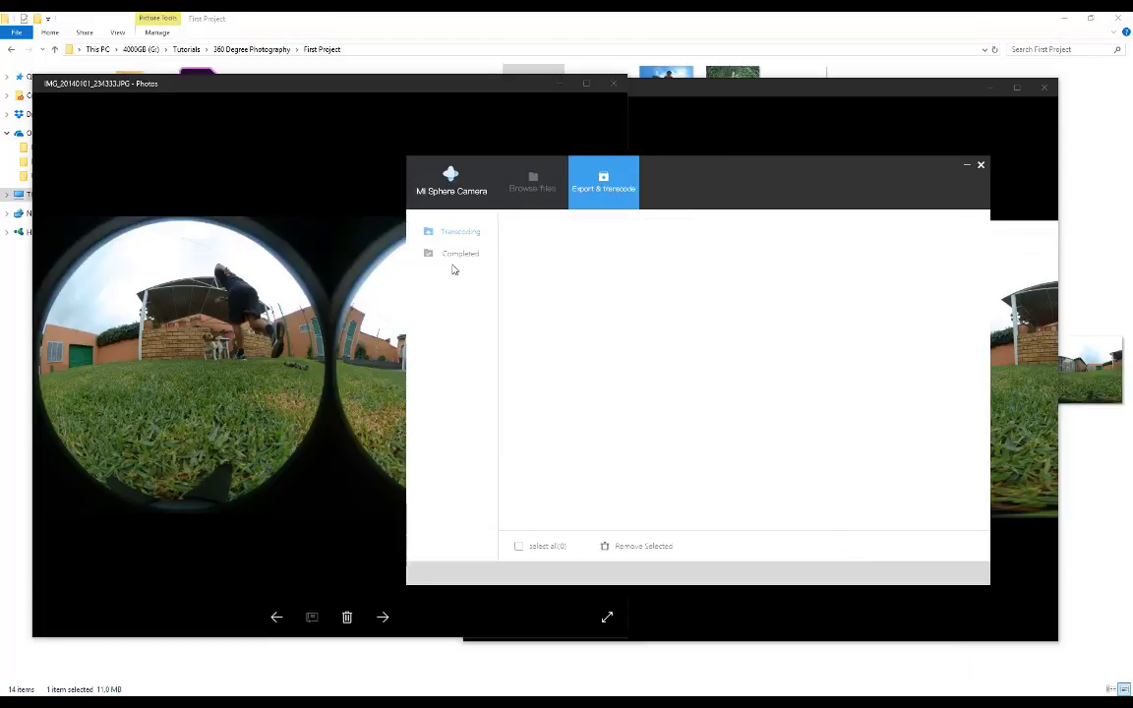
pyautogui.click(455, 254)
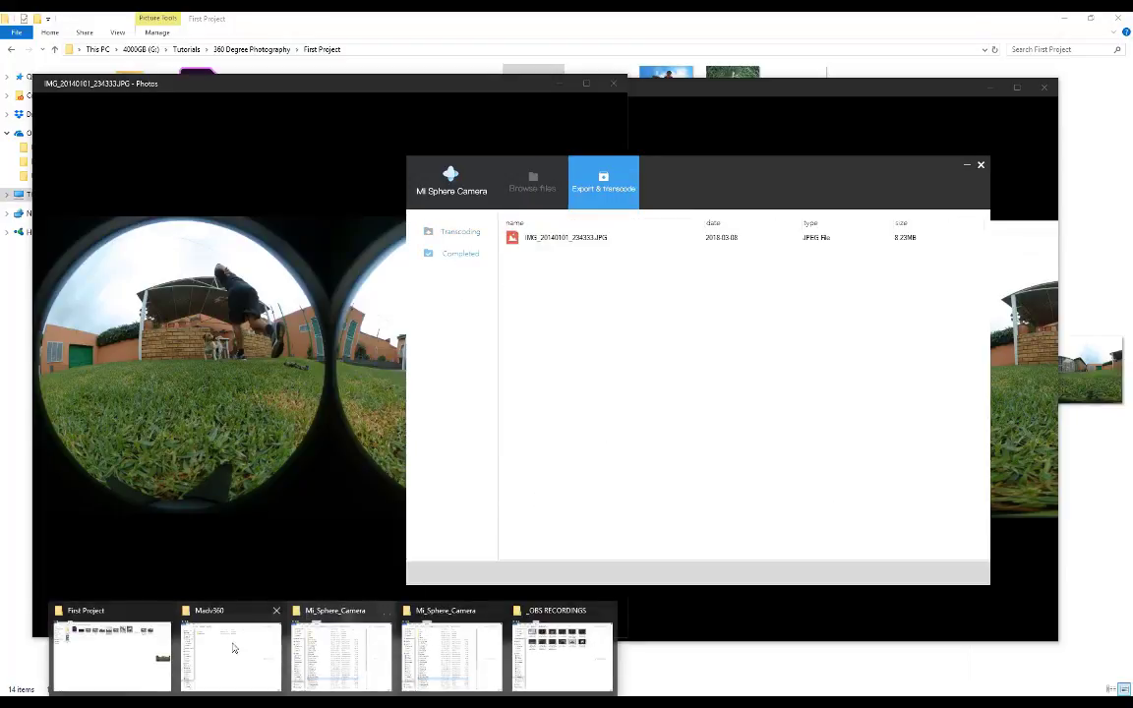
pyautogui.click(233, 647)
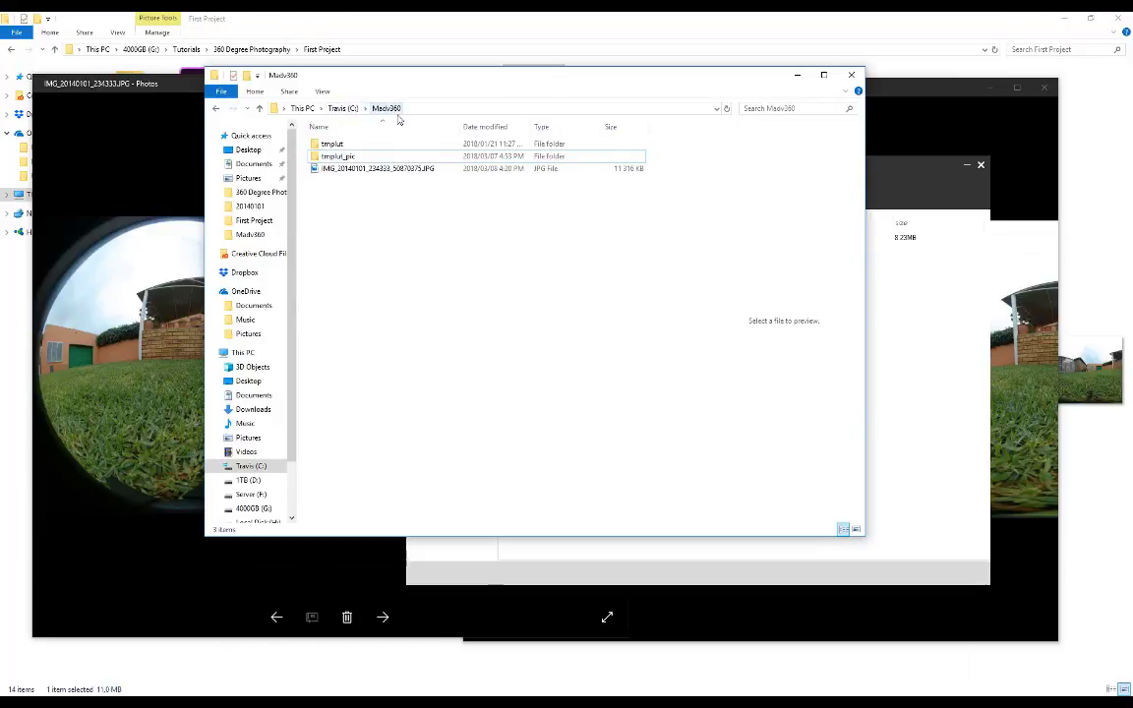
# Step: View the stitched panorama JPG from Madv360 full-screen in Photos, then close the viewer
pyautogui.moveTo(663, 79); pyautogui.dragTo(522, 327)
pyautogui.click(571, 284)
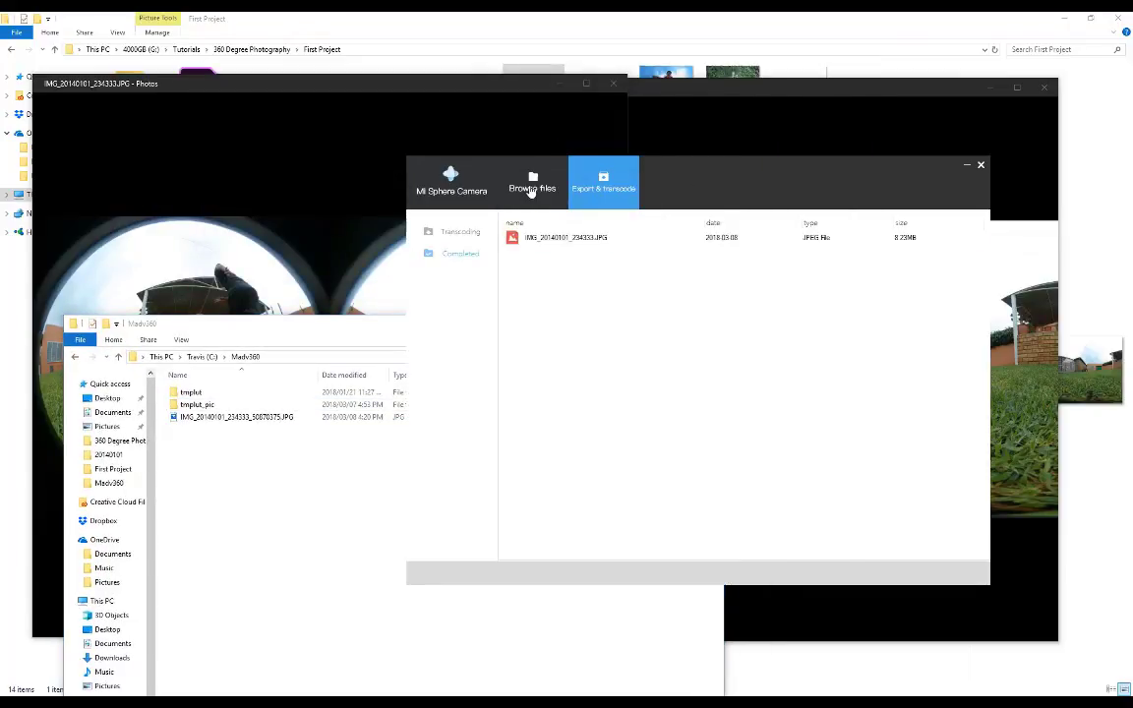
pyautogui.click(531, 187)
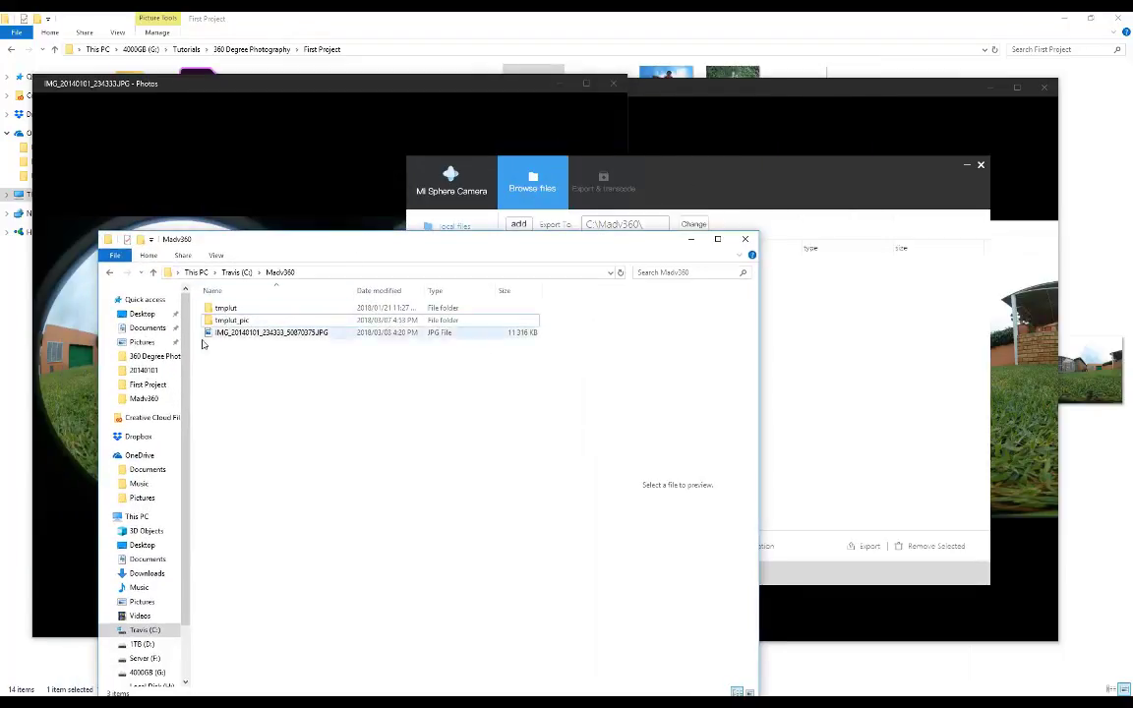
pyautogui.click(265, 334)
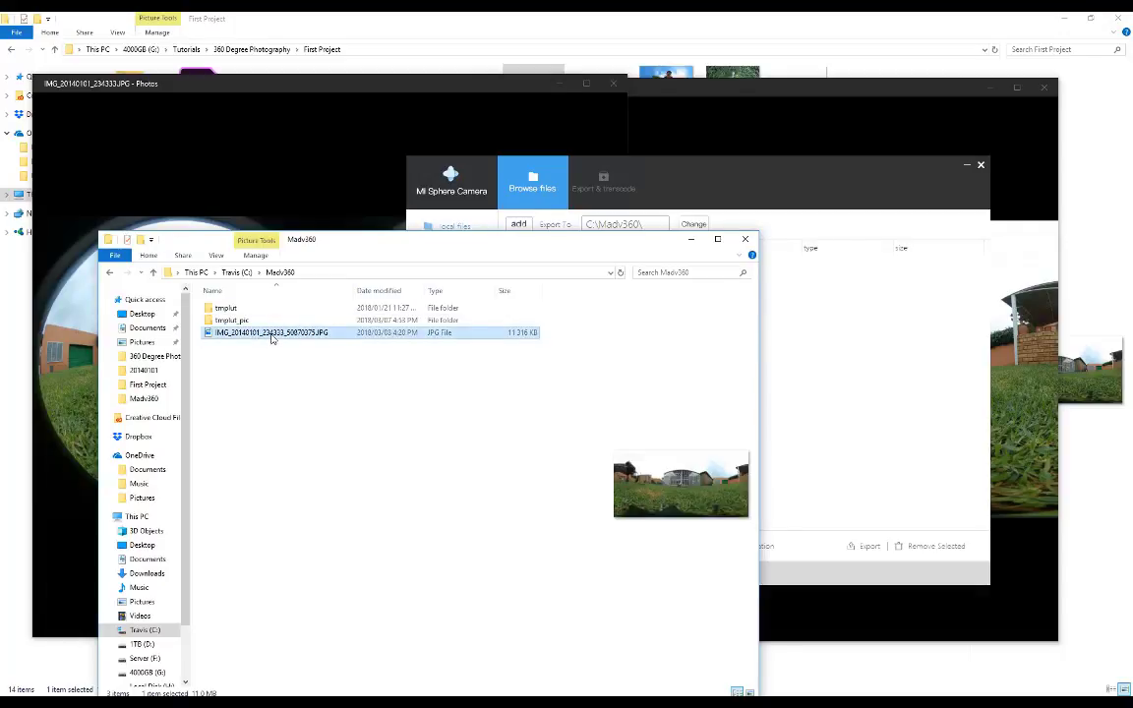
pyautogui.doubleClick(272, 335)
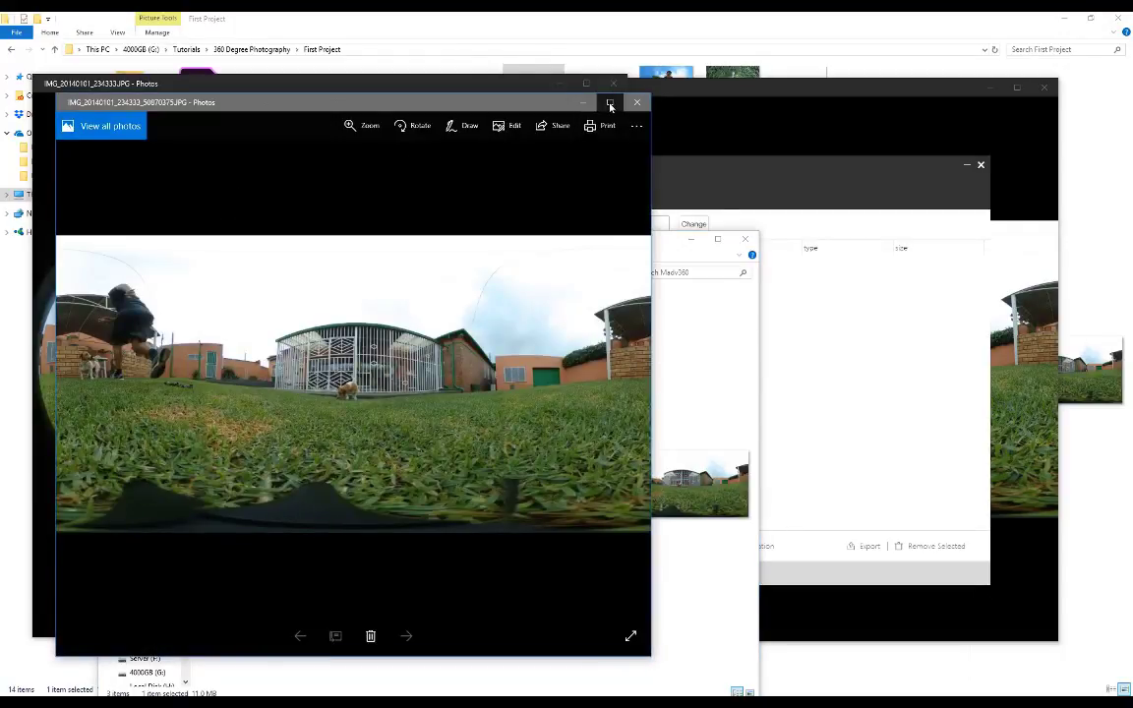
pyautogui.moveTo(338, 96); pyautogui.dragTo(745, 93)
pyautogui.doubleClick(746, 93)
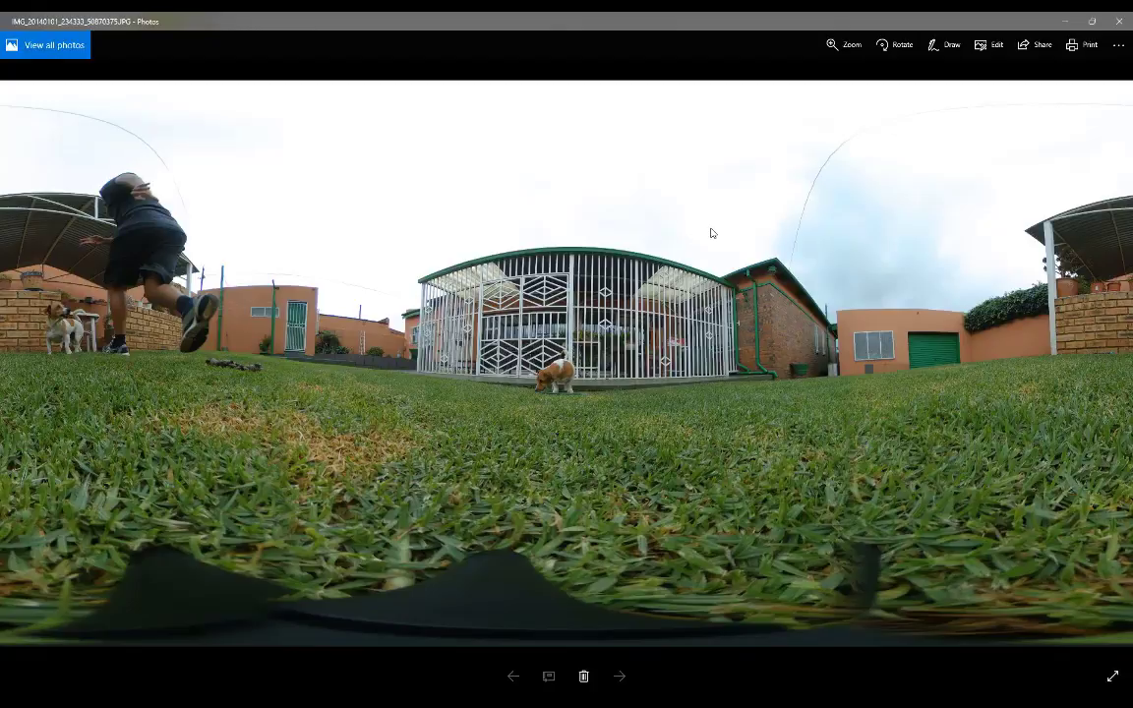
pyautogui.click(1092, 30)
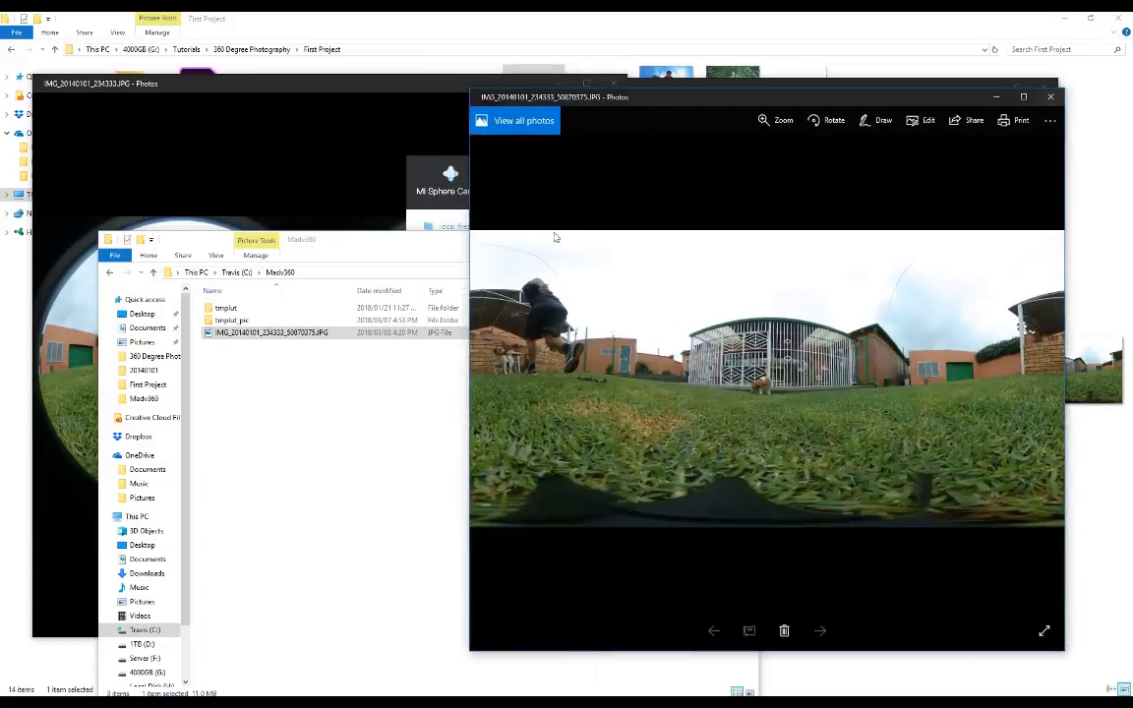
pyautogui.click(1053, 97)
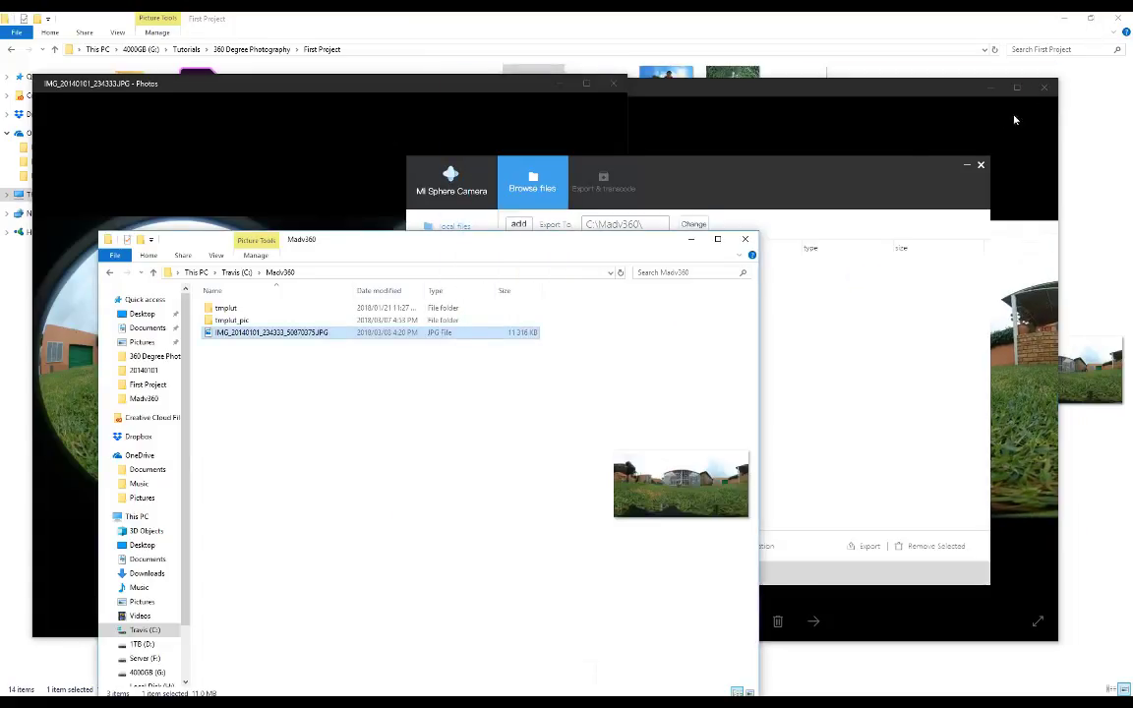
# Step: Select the original IMG_20140101_234333.JPG in First Project and return to Mi Sphere Camera
pyautogui.click(708, 34)
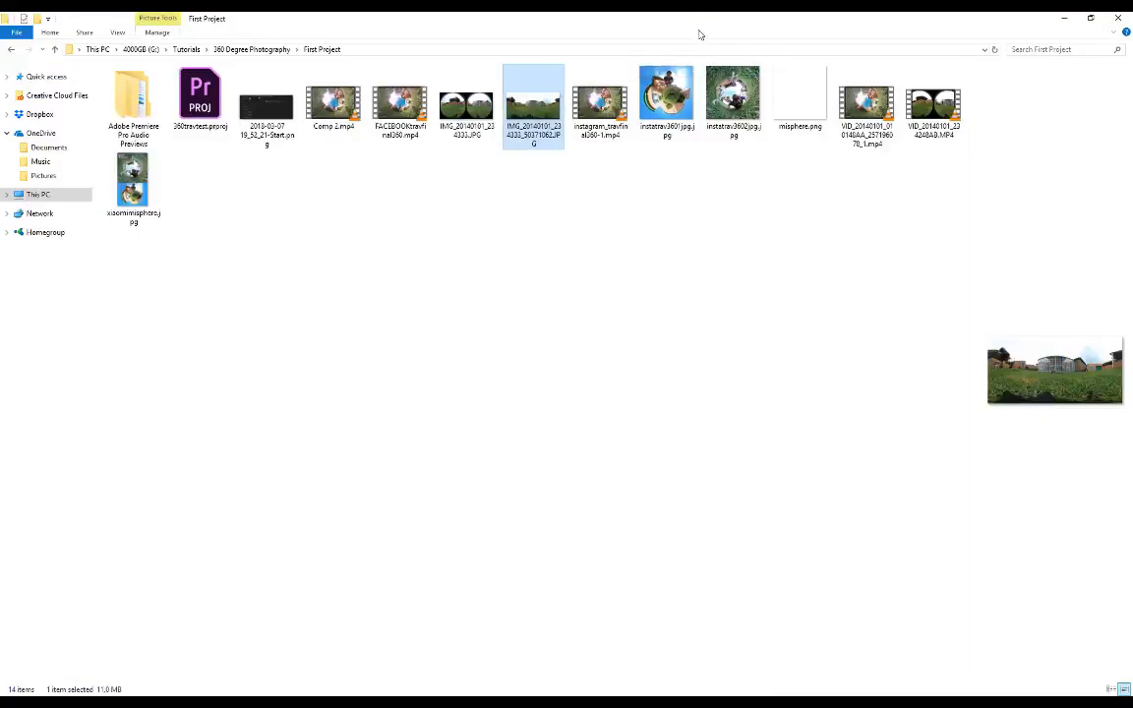
pyautogui.click(478, 123)
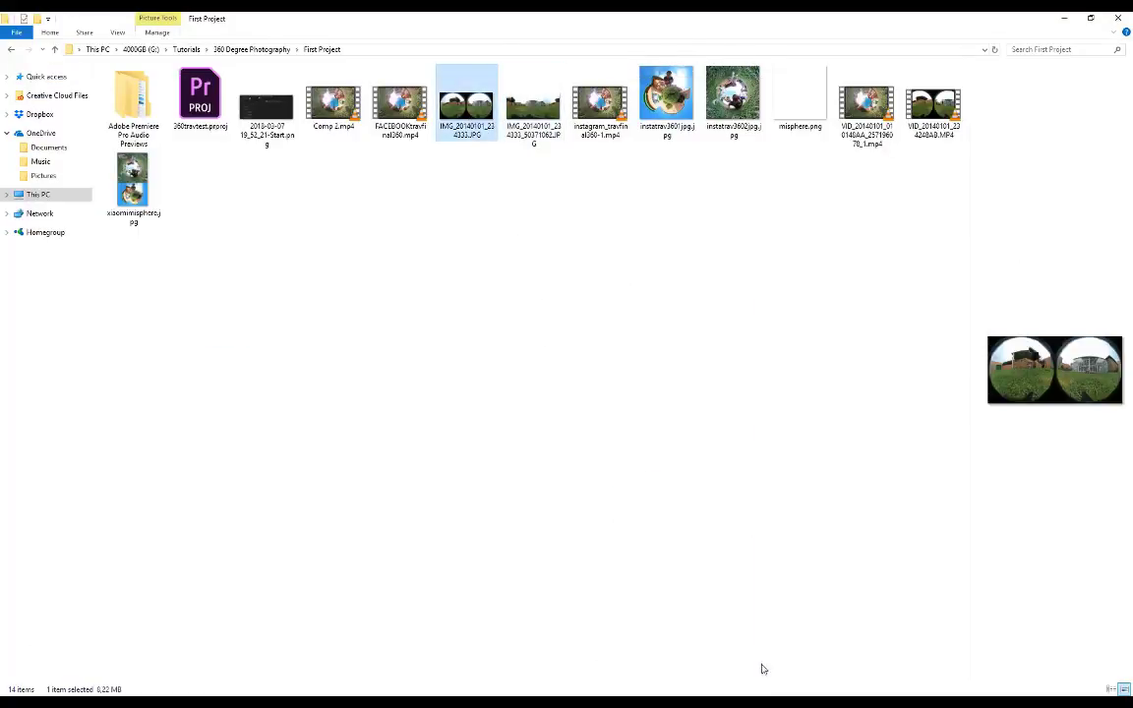
pyautogui.hotkey('alt', 'Tab')
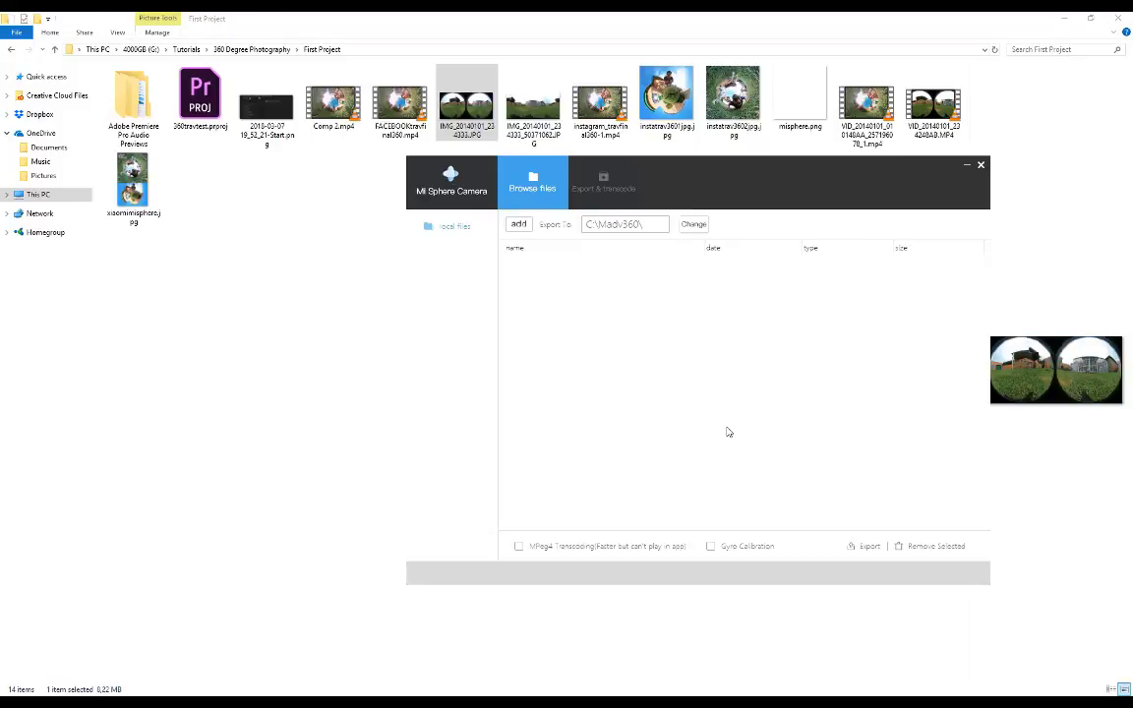
pyautogui.moveTo(685, 188); pyautogui.dragTo(562, 206)
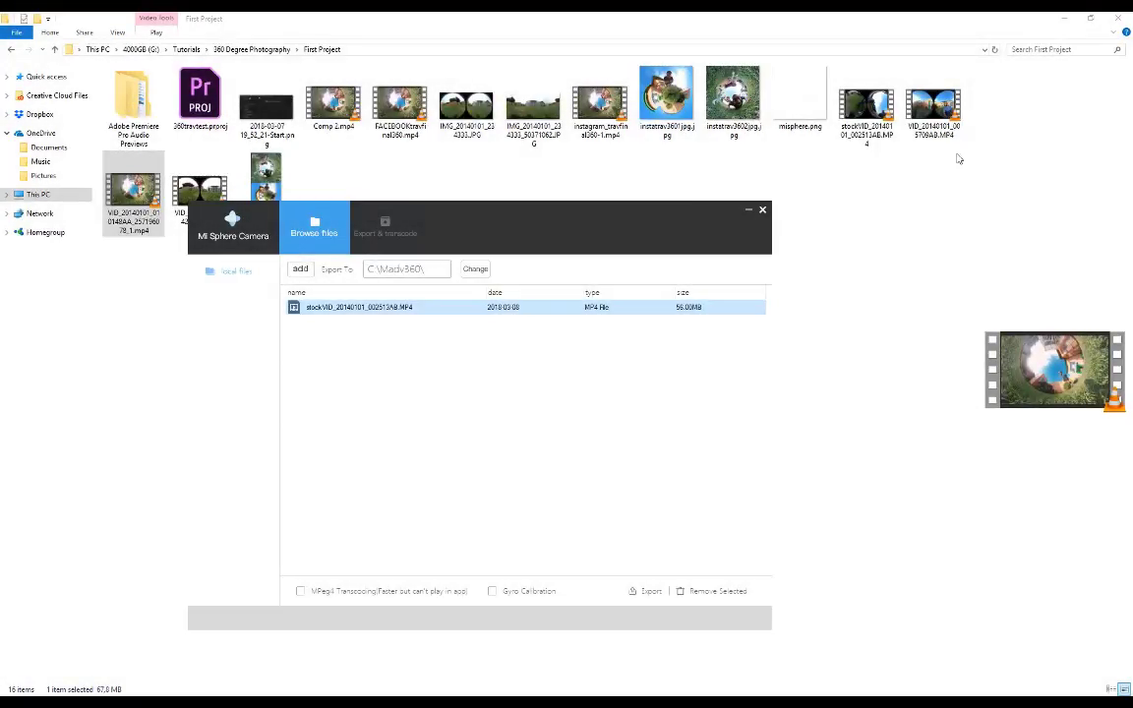
pyautogui.click(933, 103)
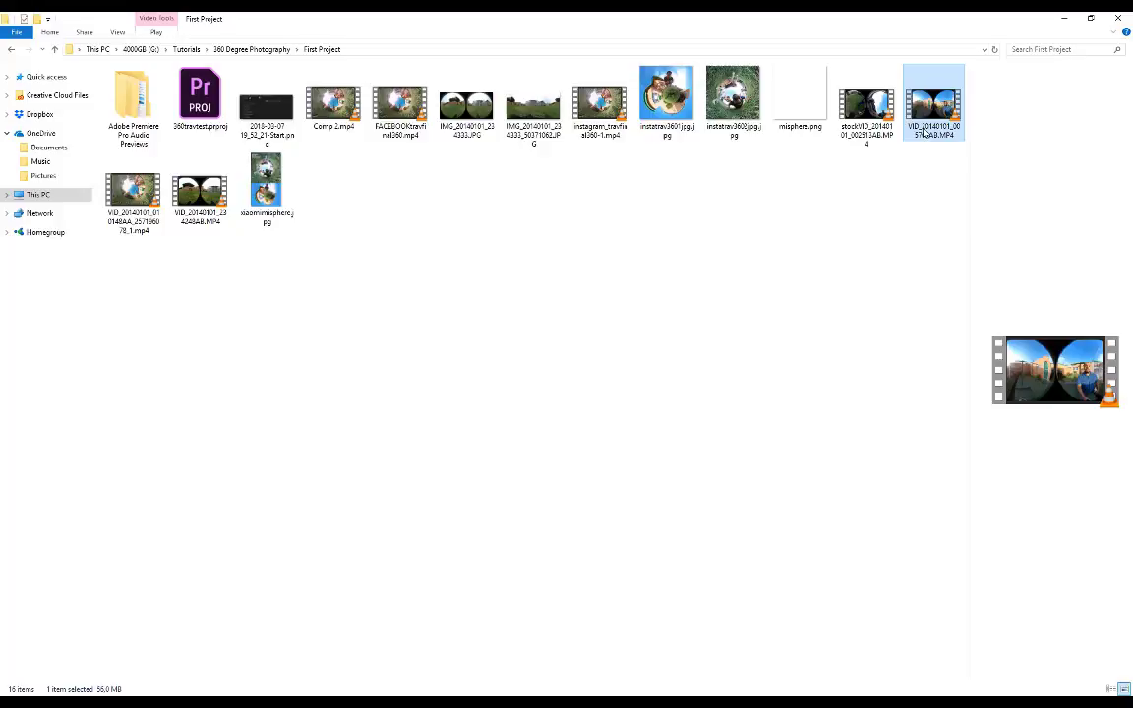
pyautogui.doubleClick(925, 118)
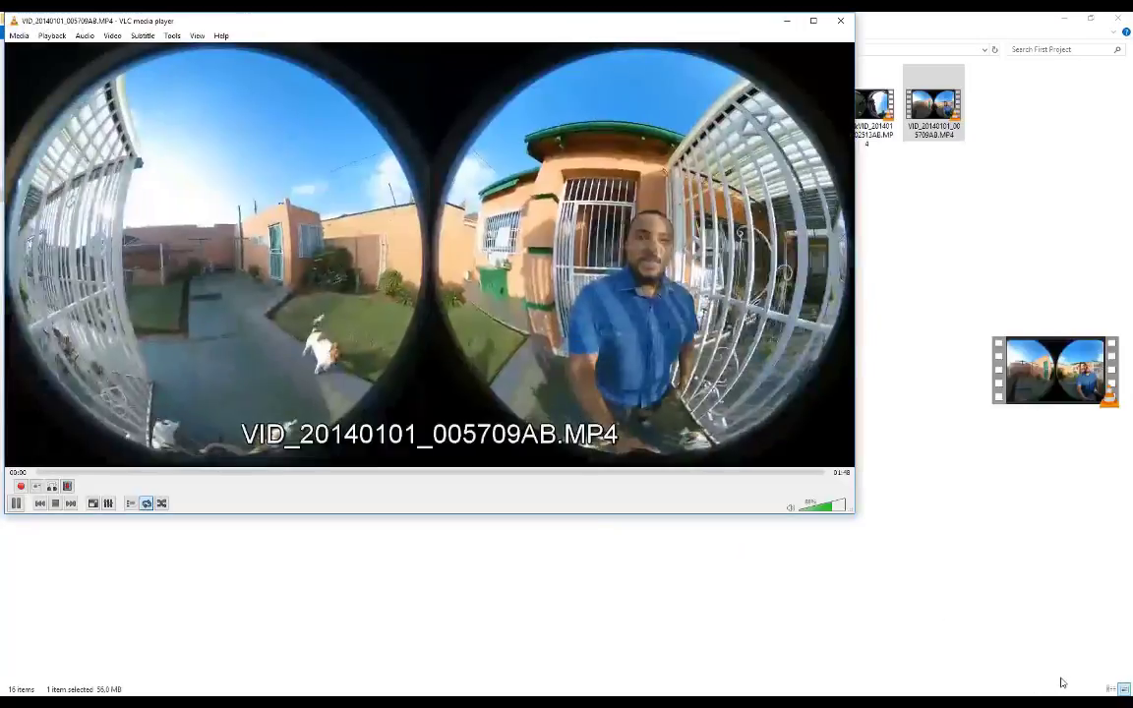
pyautogui.click(791, 508)
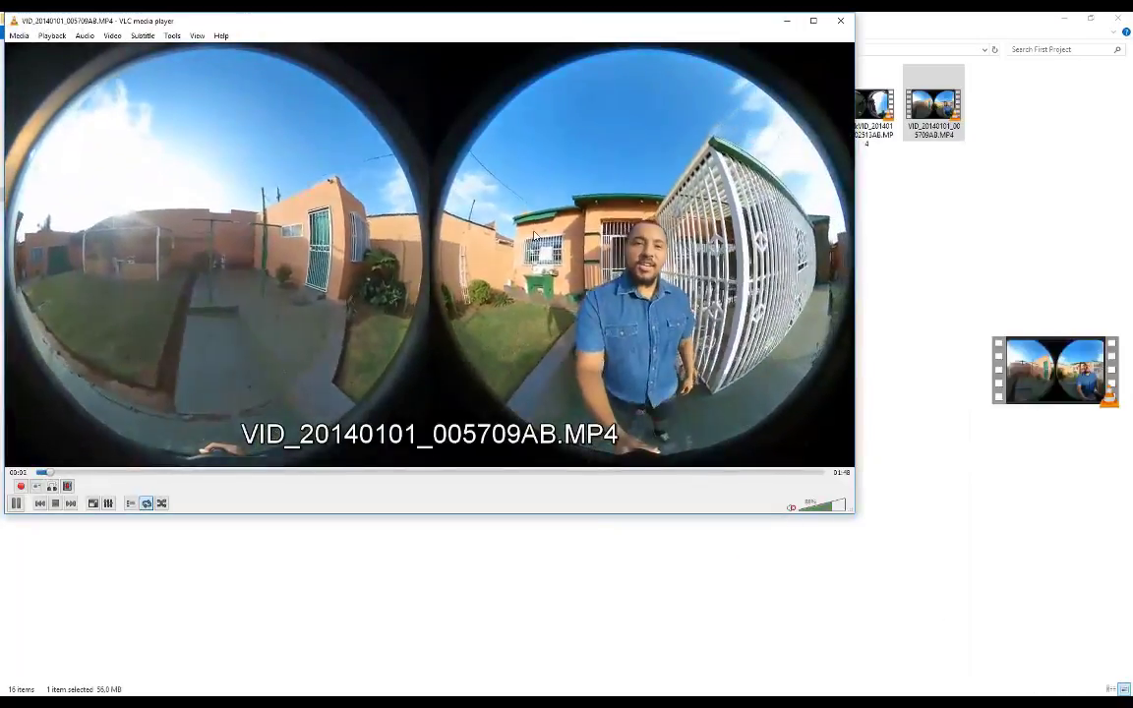
pyautogui.doubleClick(534, 234)
pyautogui.click(253, 690)
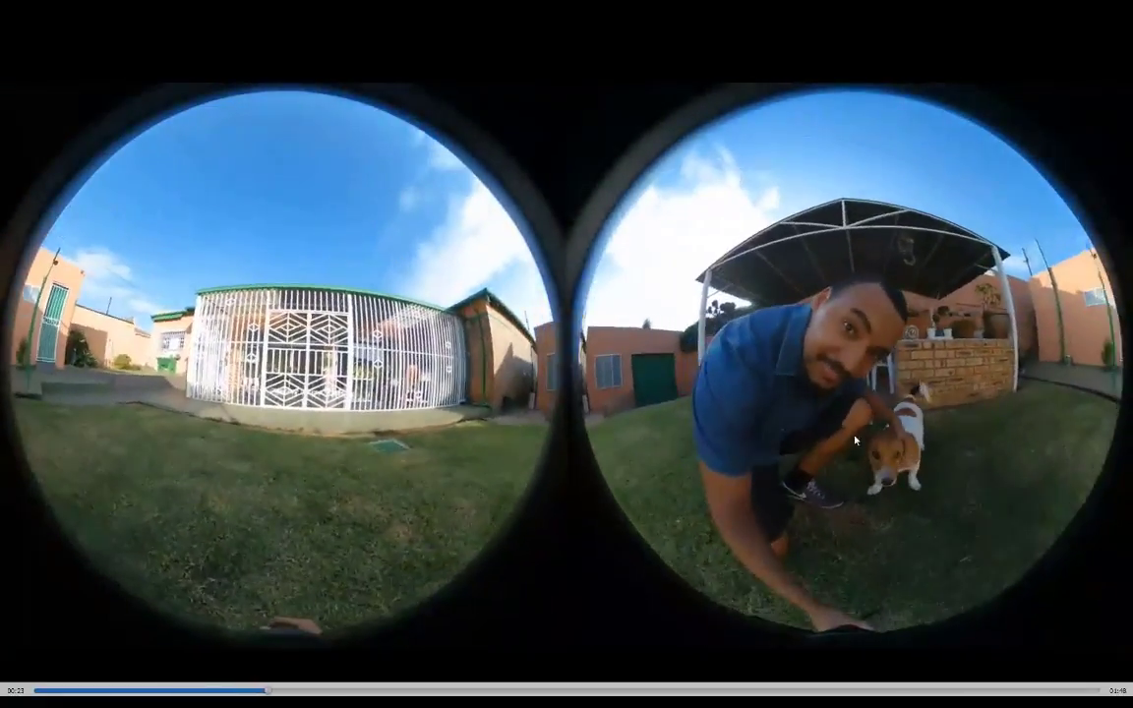
pyautogui.doubleClick(768, 390)
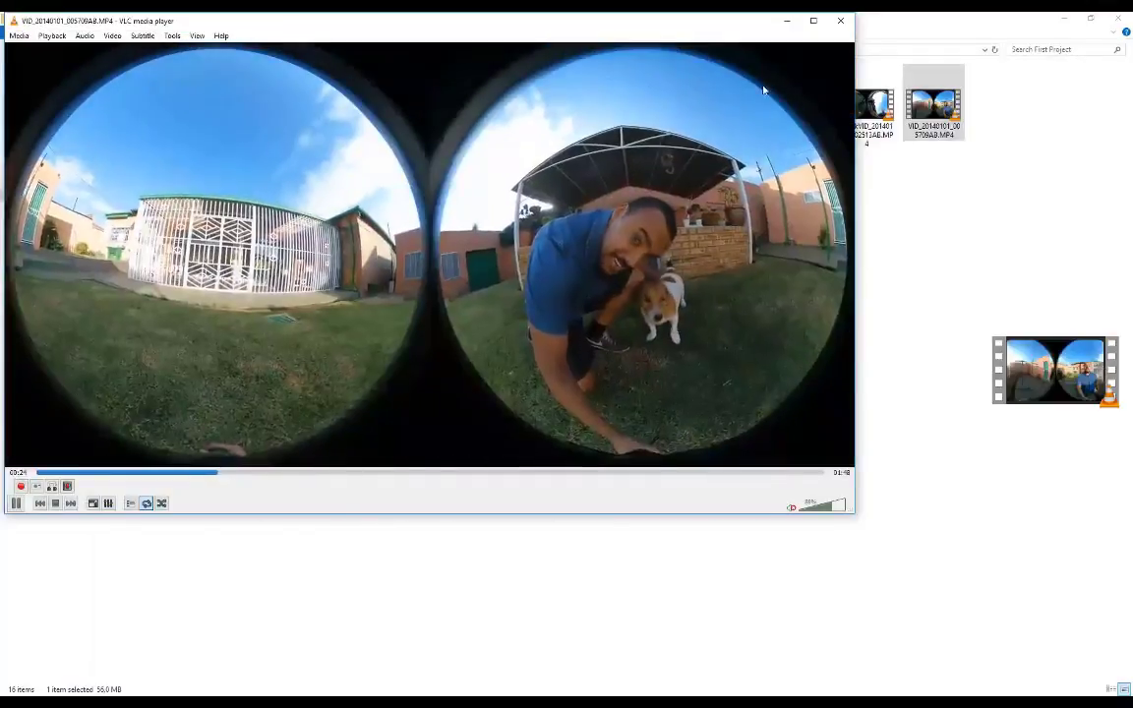
pyautogui.press('space')
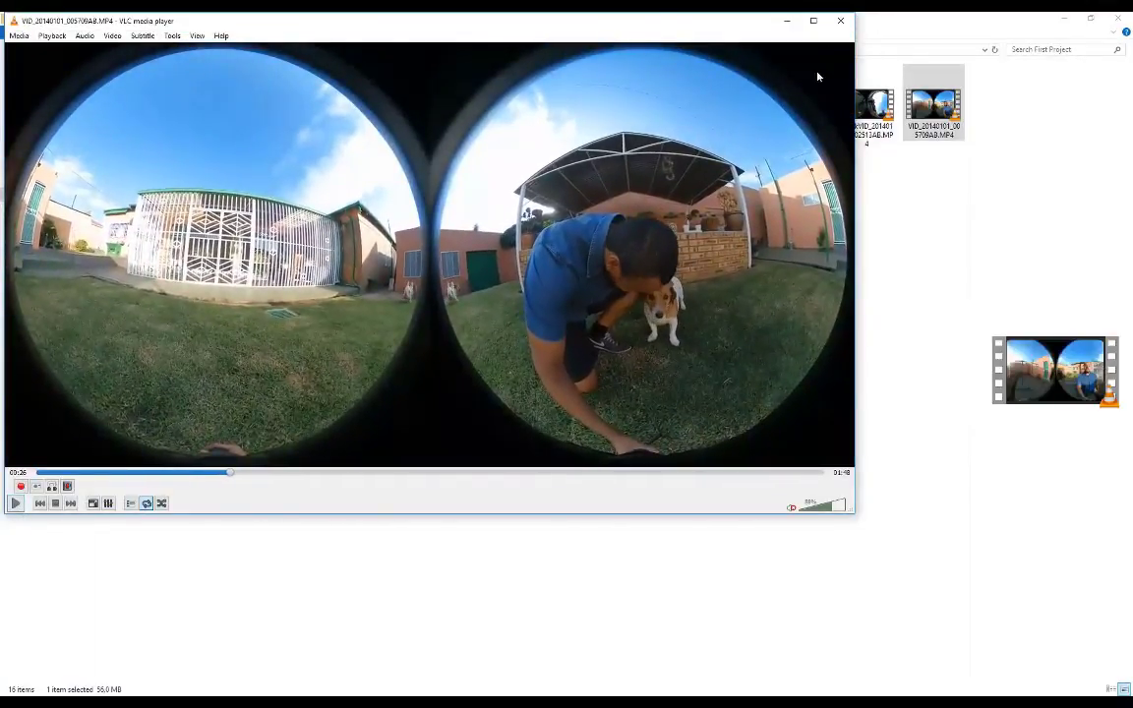
pyautogui.click(841, 20)
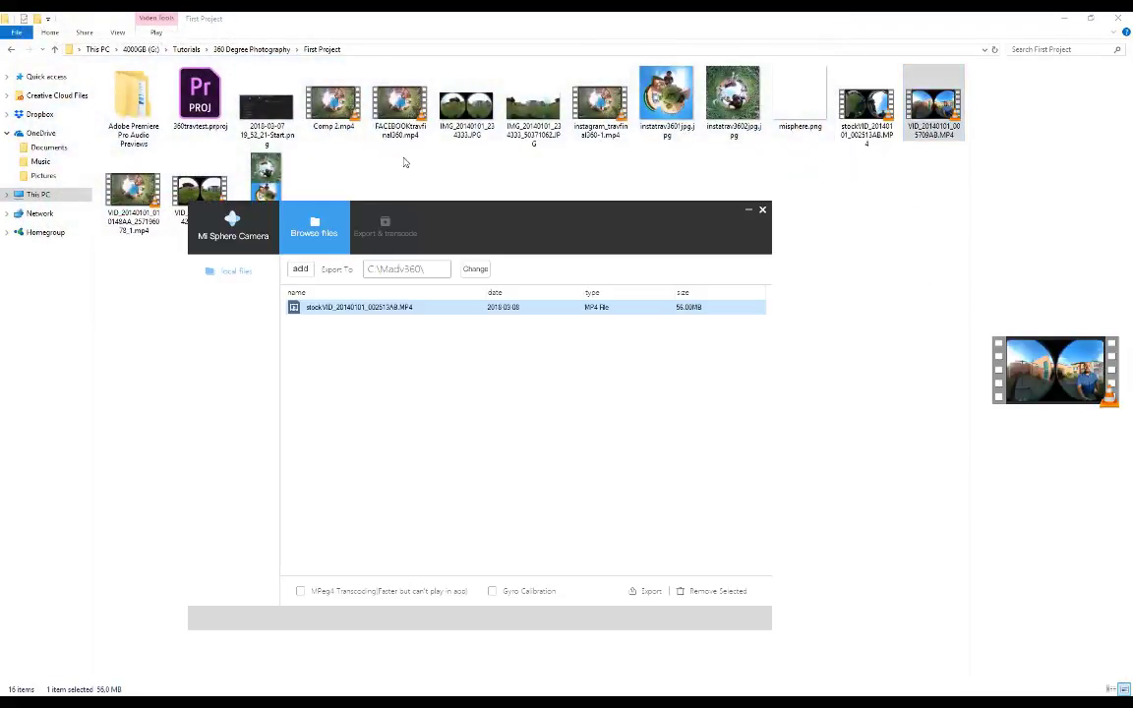
# Step: Enable MPeg4 Transcoding and Gyro Calibration, then export the stockVID clip
pyautogui.moveTo(498, 221); pyautogui.dragTo(444, 209)
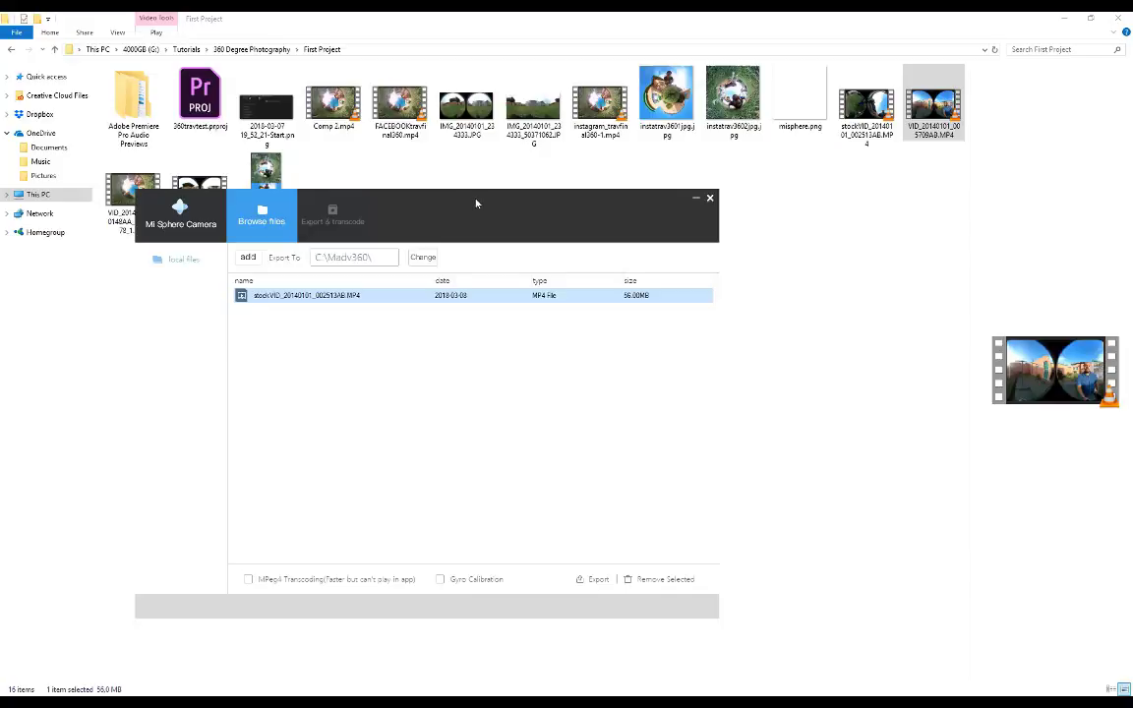
pyautogui.moveTo(476, 203)
pyautogui.mouseDown()
pyautogui.moveTo(519, 255)
pyautogui.moveTo(479, 210)
pyautogui.mouseUp()
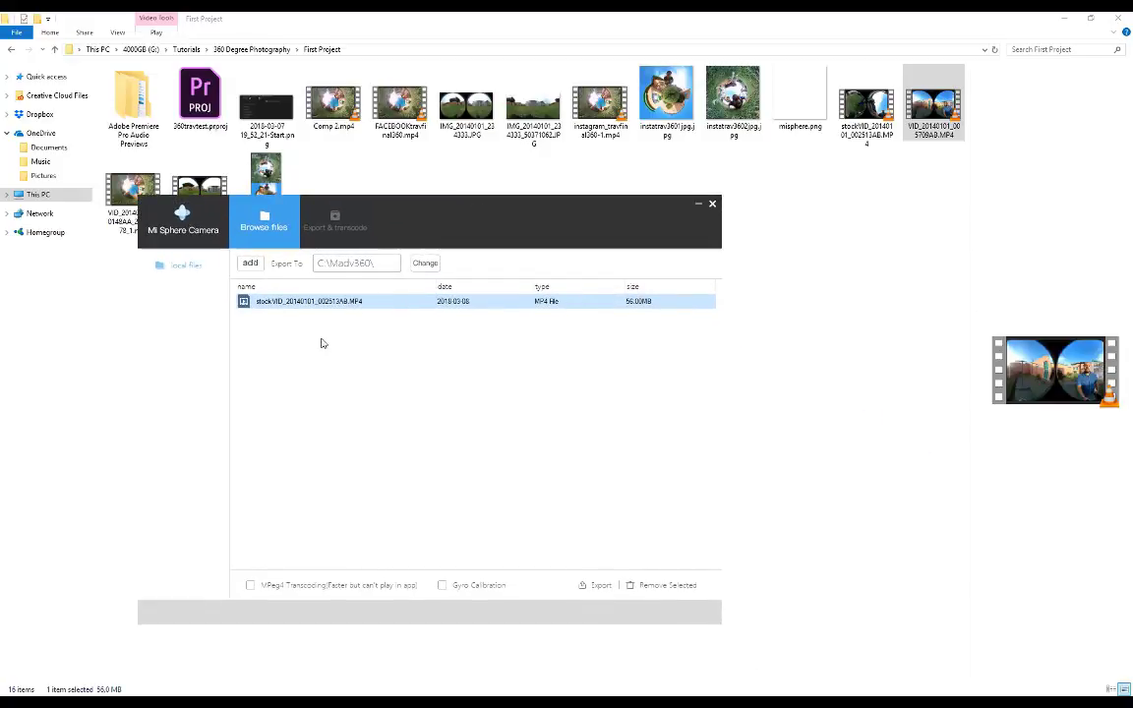
pyautogui.click(251, 587)
pyautogui.click(442, 587)
pyautogui.click(601, 586)
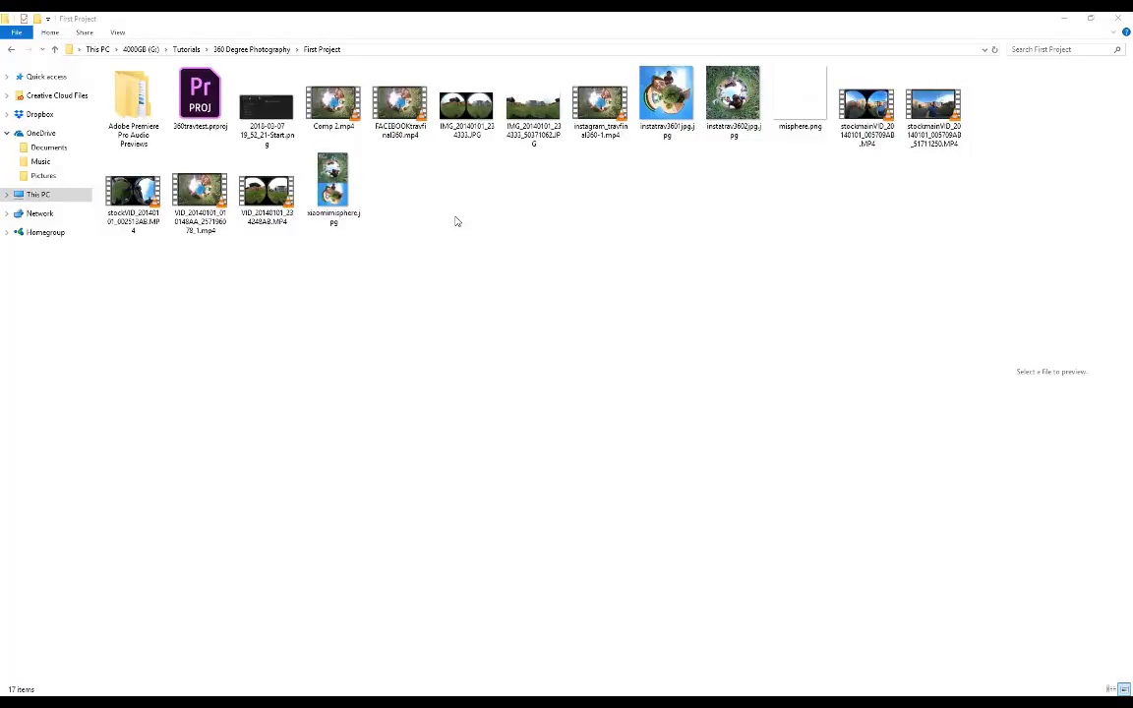
# Step: Preview the stitched panorama JPG, then close the photo viewer and the VLC video player
pyautogui.click(534, 145)
pyautogui.doubleClick(534, 145)
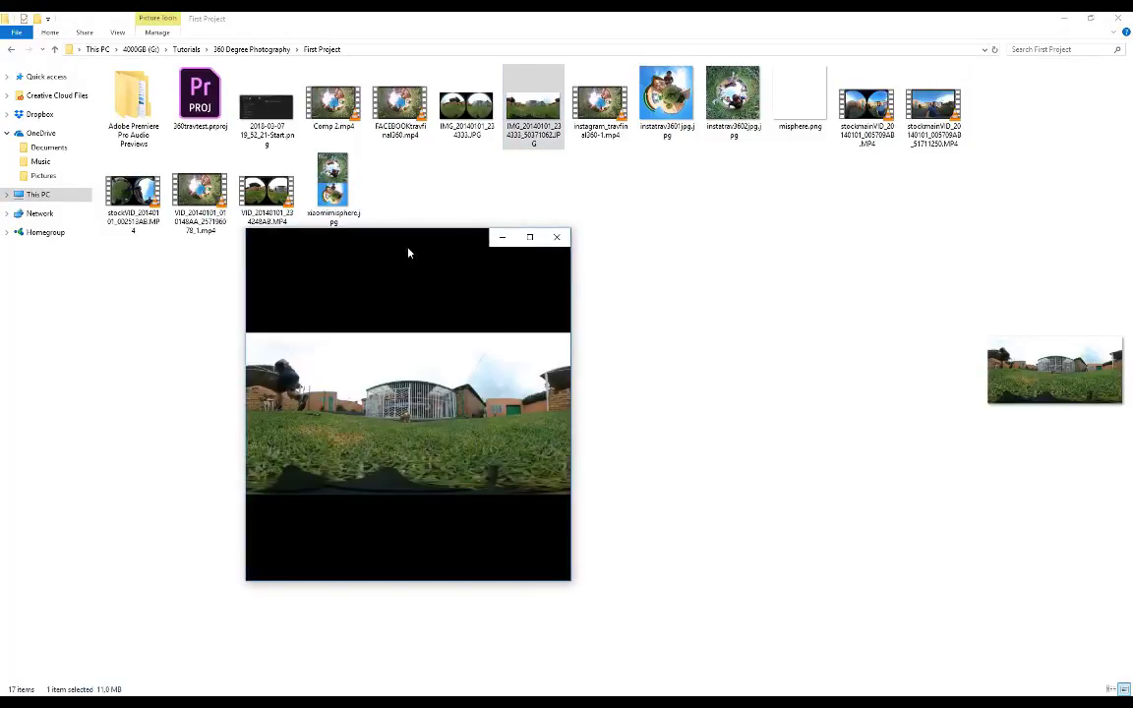
pyautogui.click(558, 238)
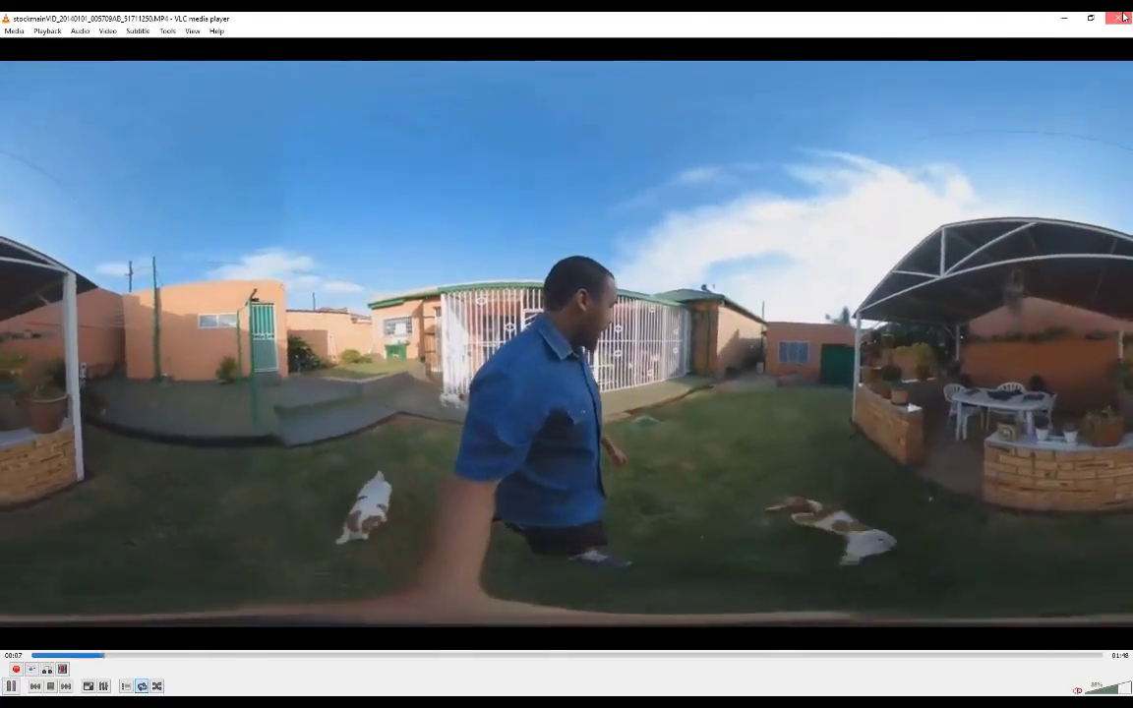
pyautogui.click(1119, 18)
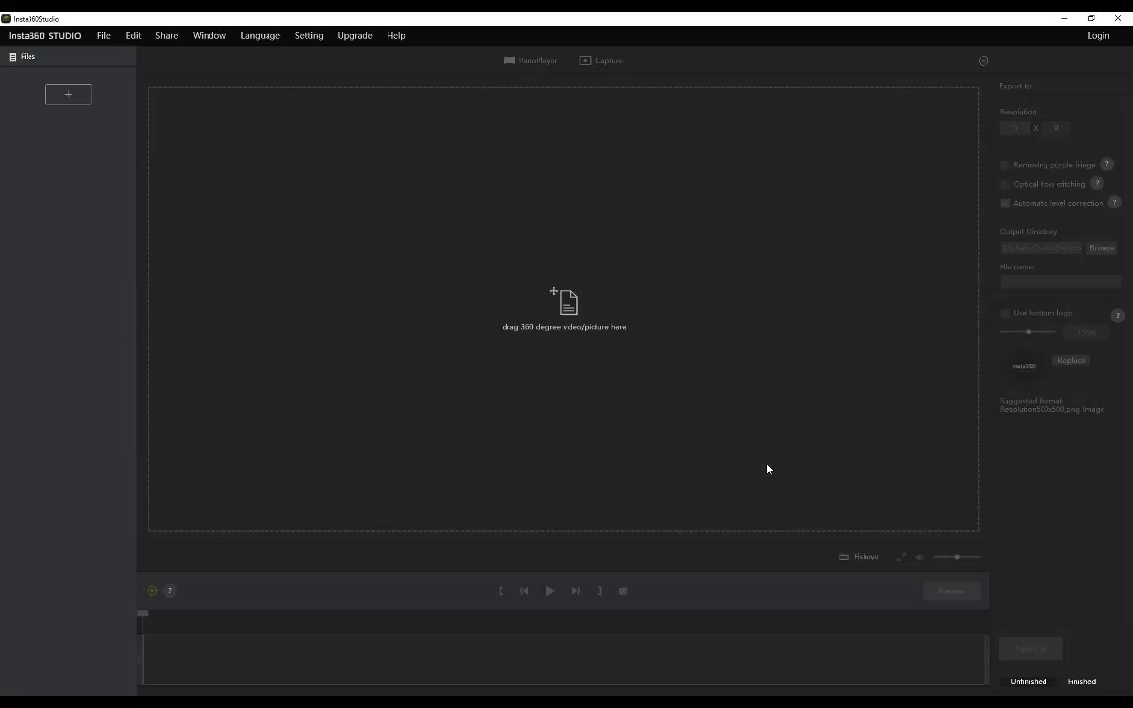
pyautogui.moveTo(765, 702)
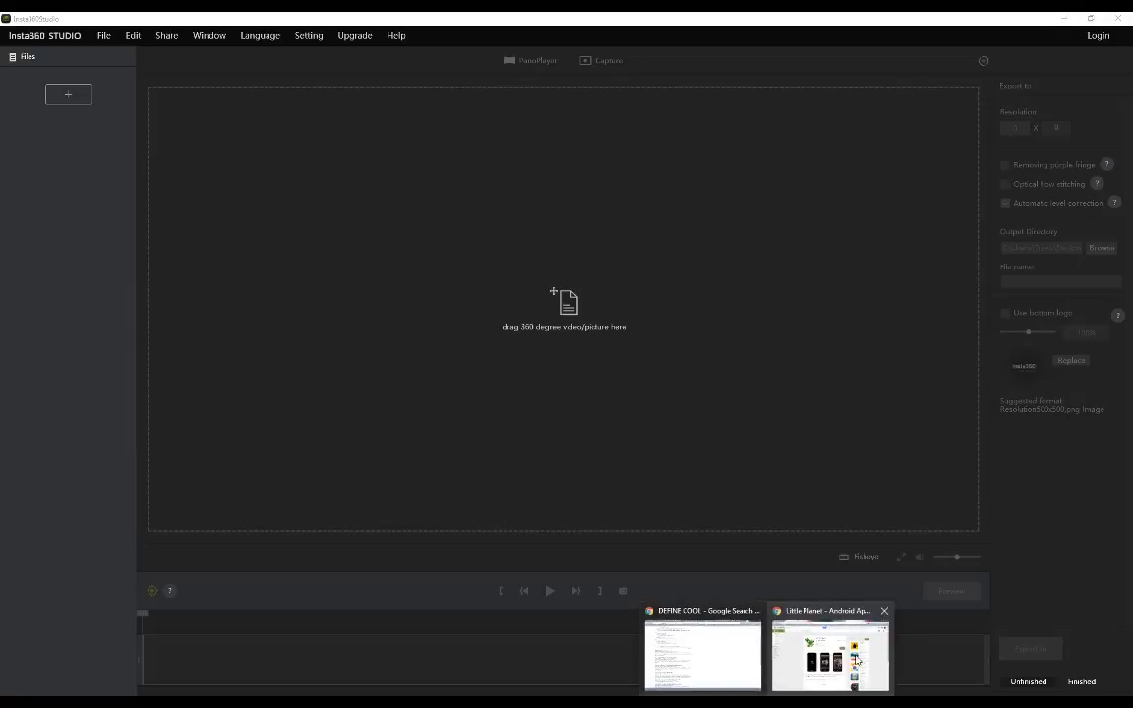
pyautogui.click(826, 654)
pyautogui.click(59, 20)
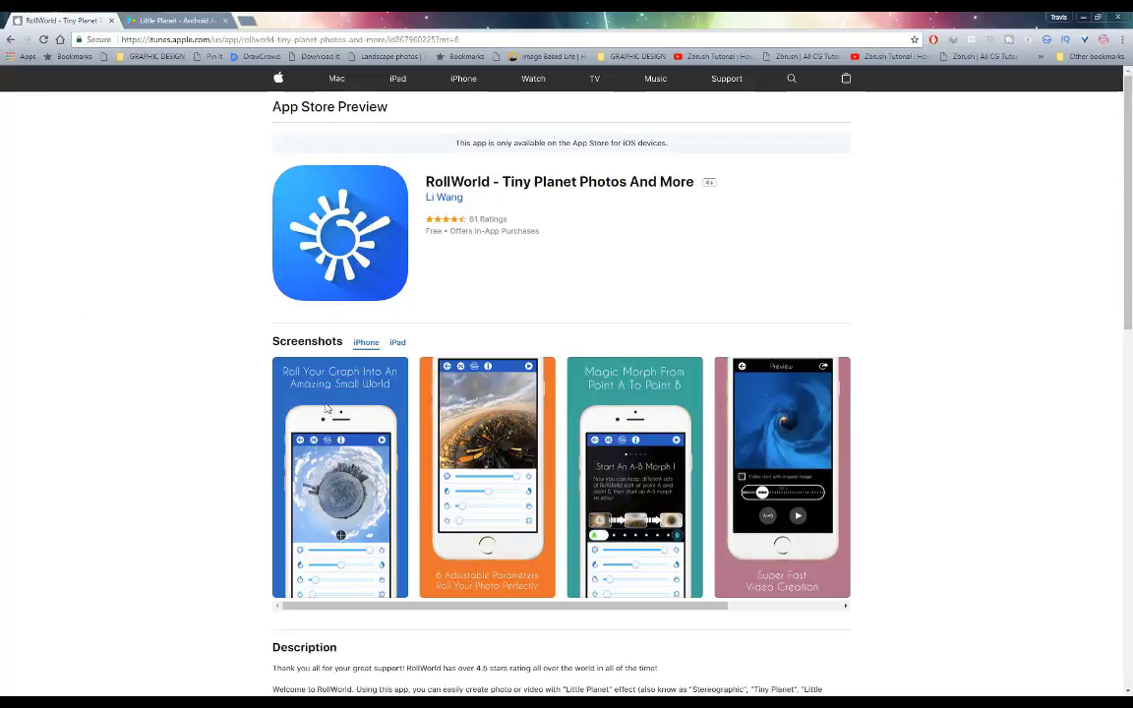
pyautogui.click(172, 19)
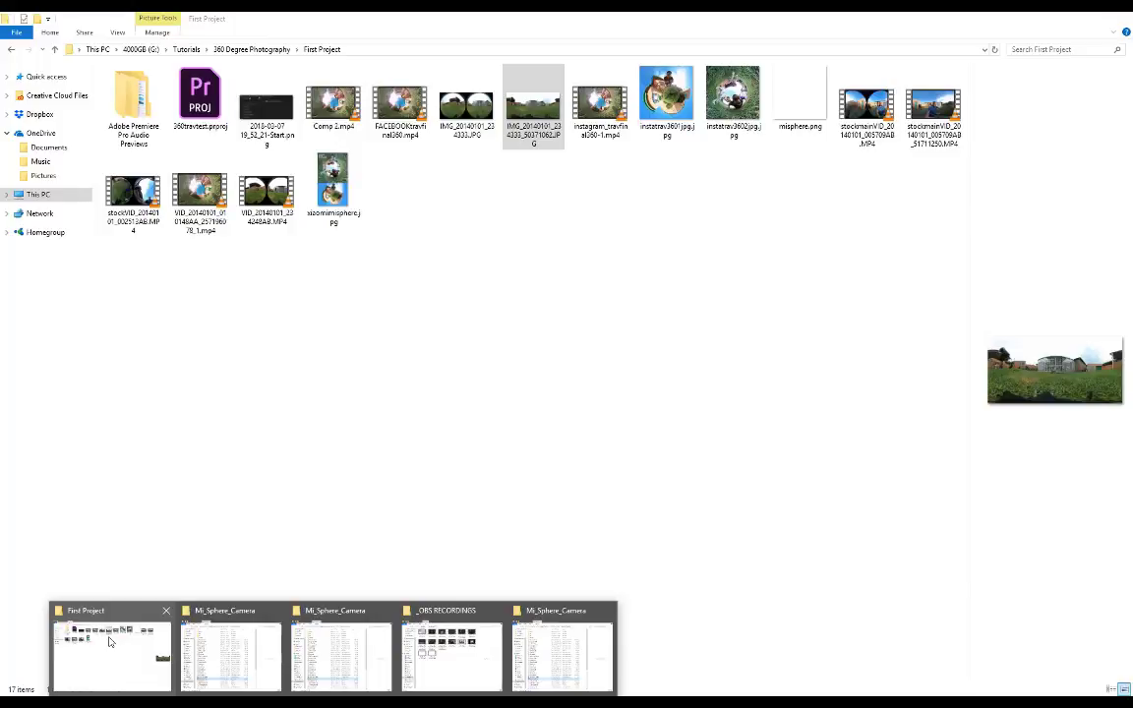
# Step: Drag the stitched IMG_20140101_234333_50371062.JPG from First Project into Insta360 Studio
pyautogui.click(110, 651)
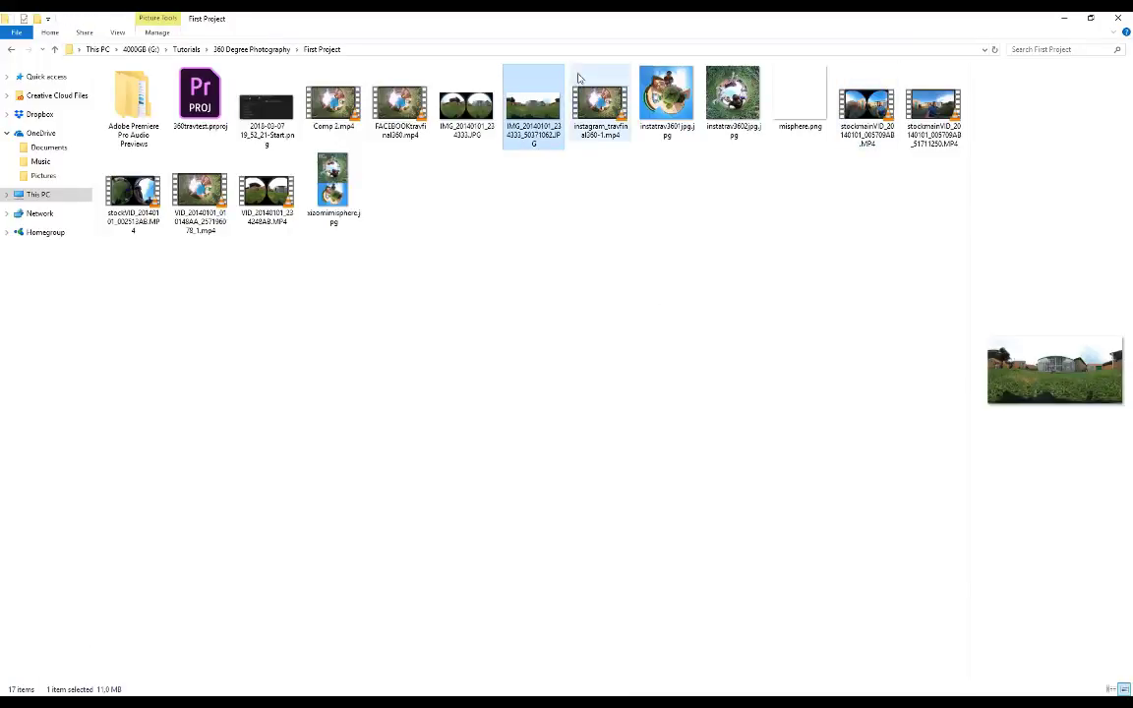
pyautogui.doubleClick(451, 22)
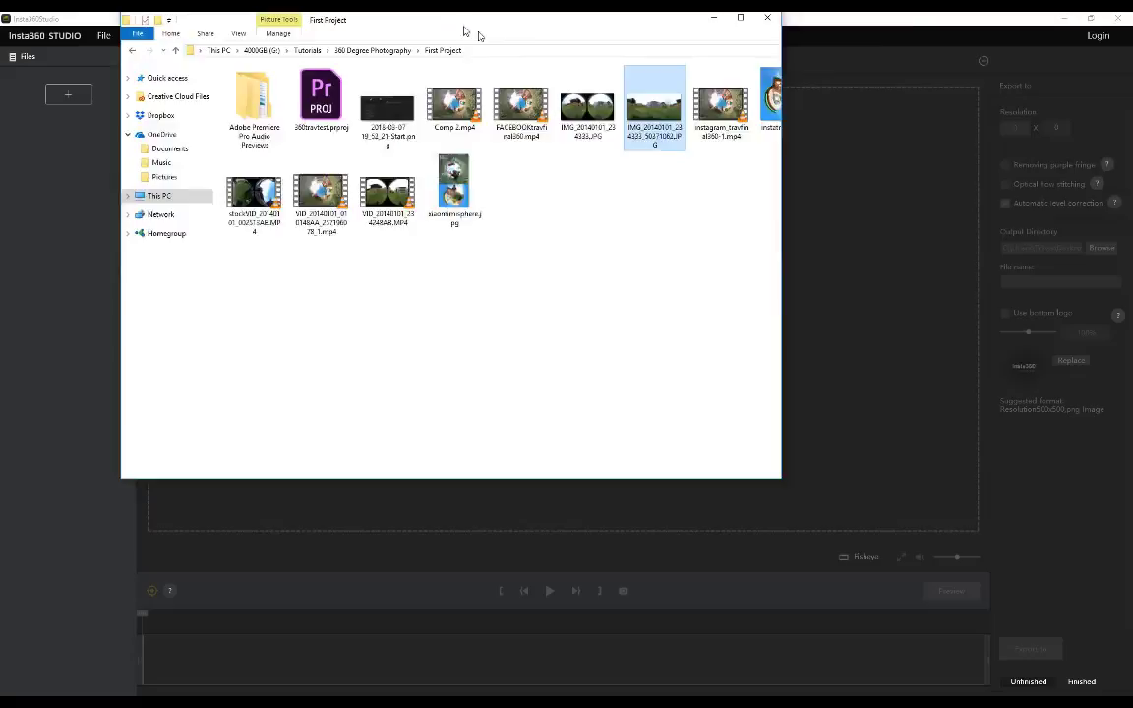
pyautogui.moveTo(478, 35); pyautogui.dragTo(607, 144)
pyautogui.moveTo(403, 311); pyautogui.dragTo(71, 146)
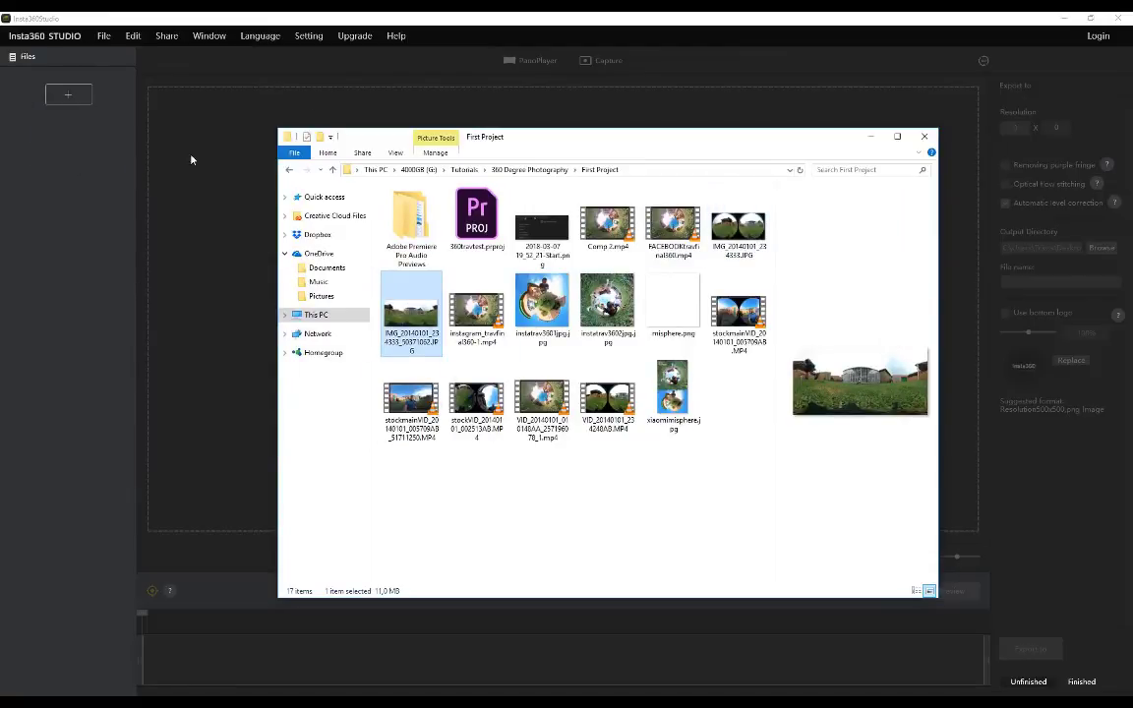
pyautogui.click(309, 19)
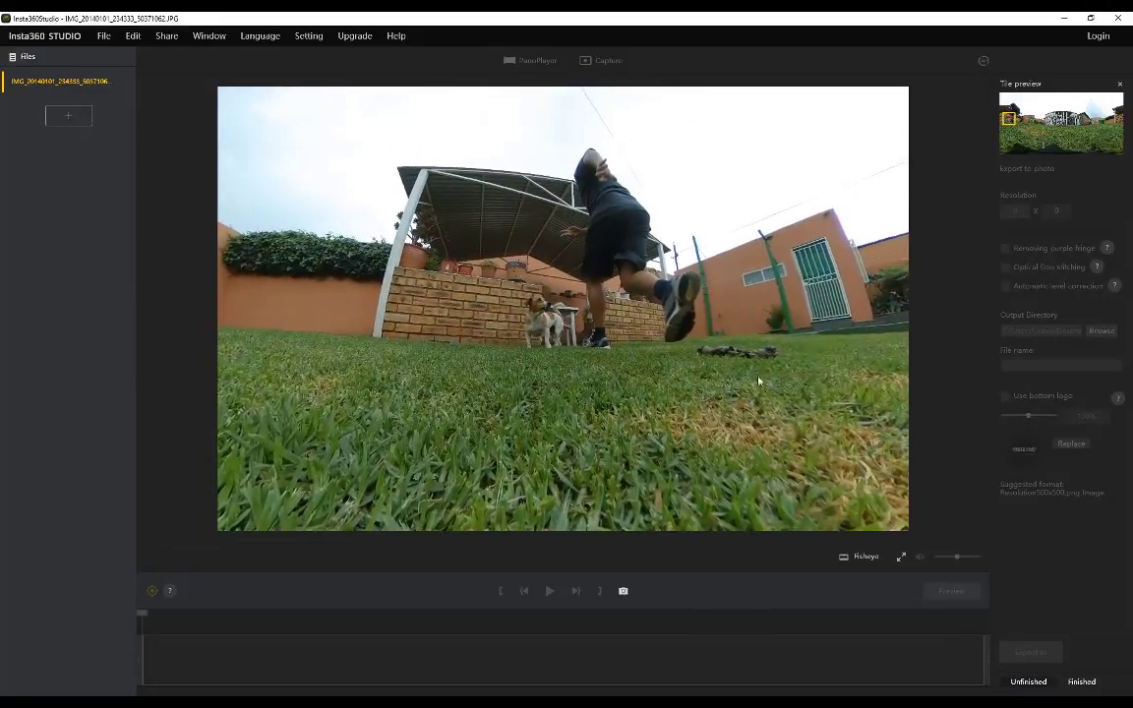
# Step: Try the Flat, Rectilinear and Fisheye projections on the backyard photo, ending on Crystal ball
pyautogui.click(857, 563)
pyautogui.click(864, 457)
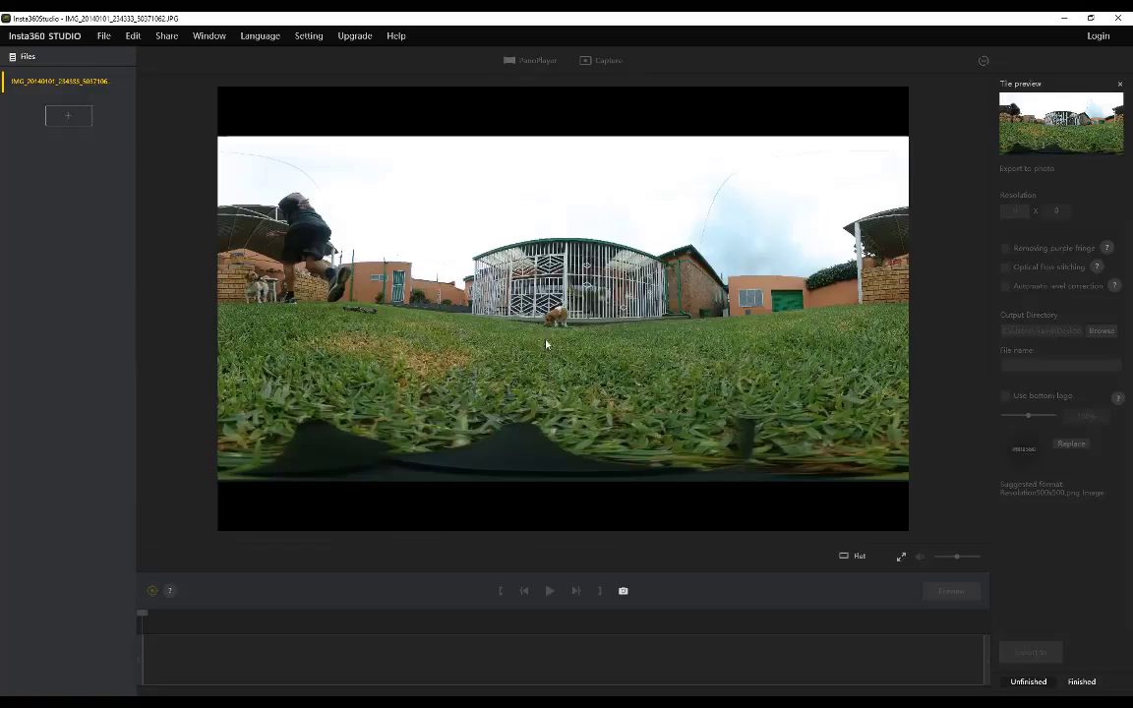
pyautogui.click(856, 557)
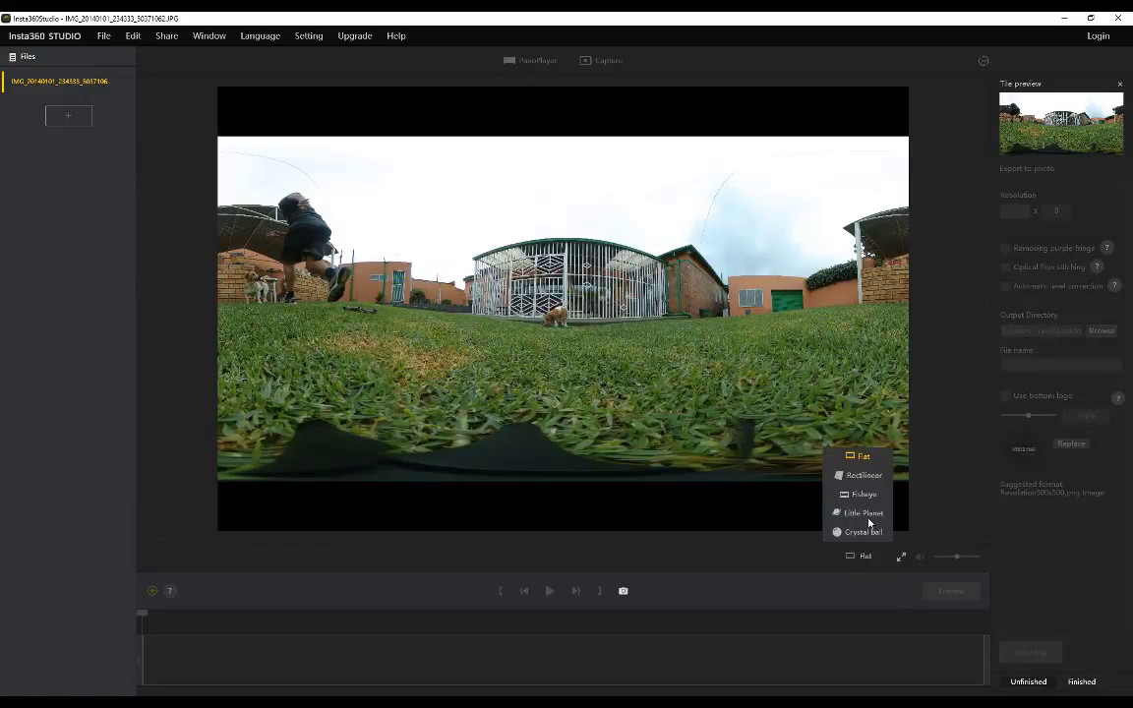
pyautogui.click(848, 476)
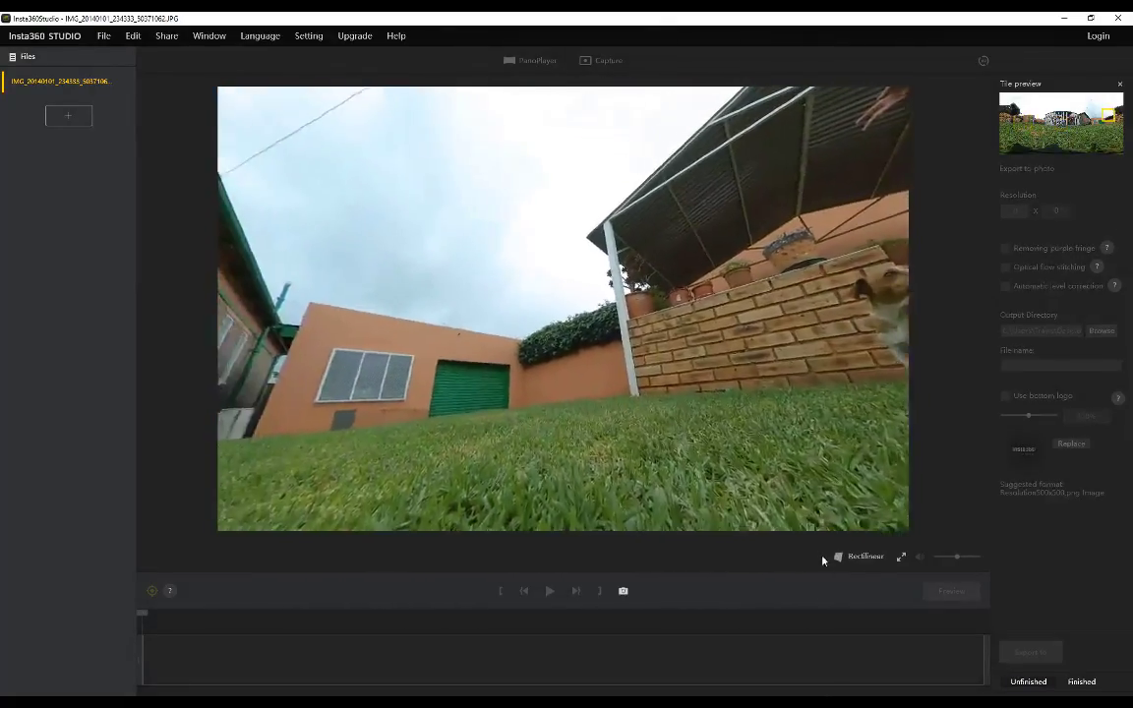
pyautogui.click(864, 557)
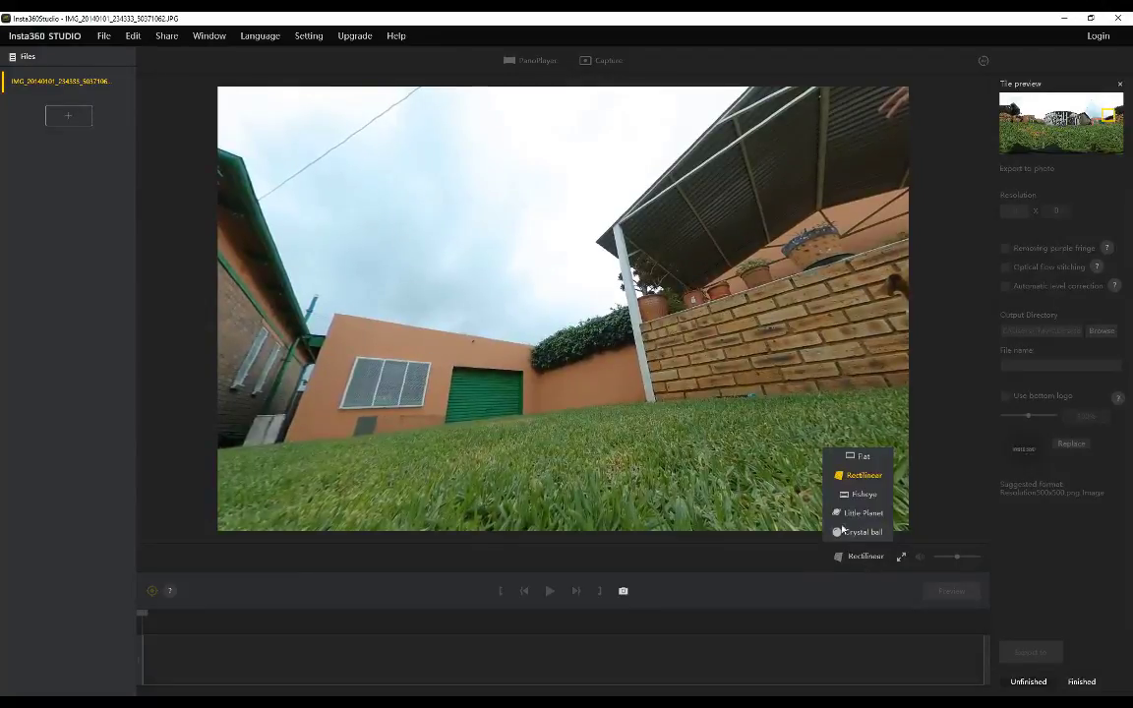
pyautogui.click(856, 475)
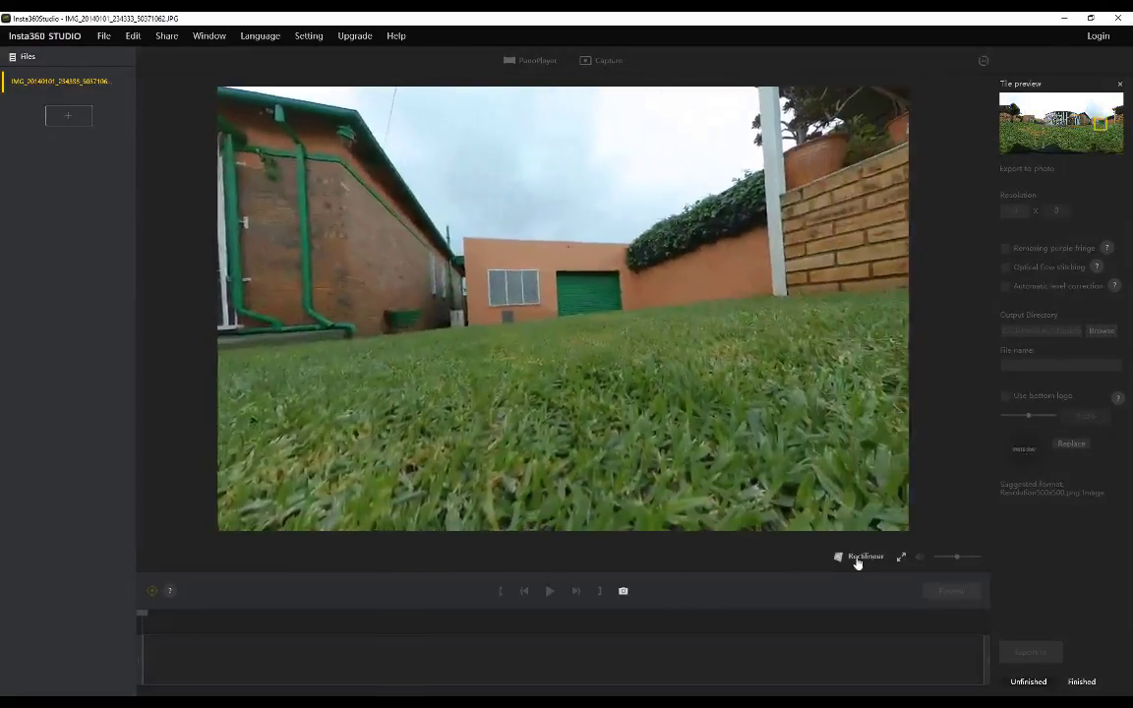
pyautogui.click(872, 559)
pyautogui.click(864, 494)
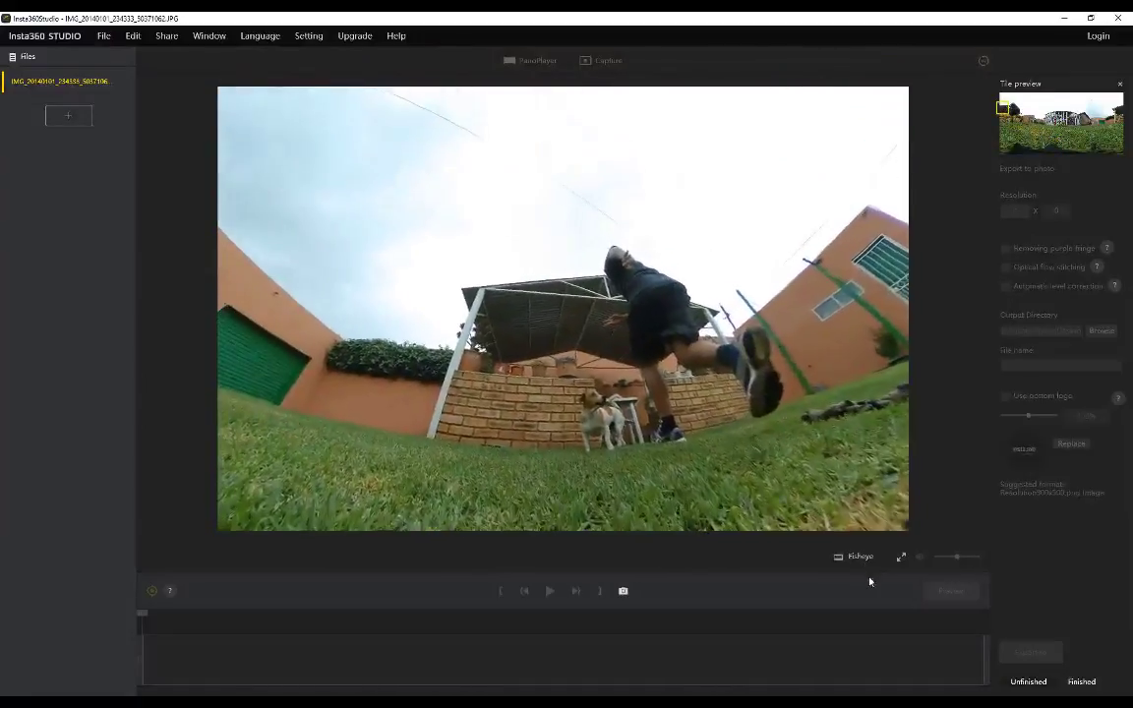
pyautogui.click(865, 558)
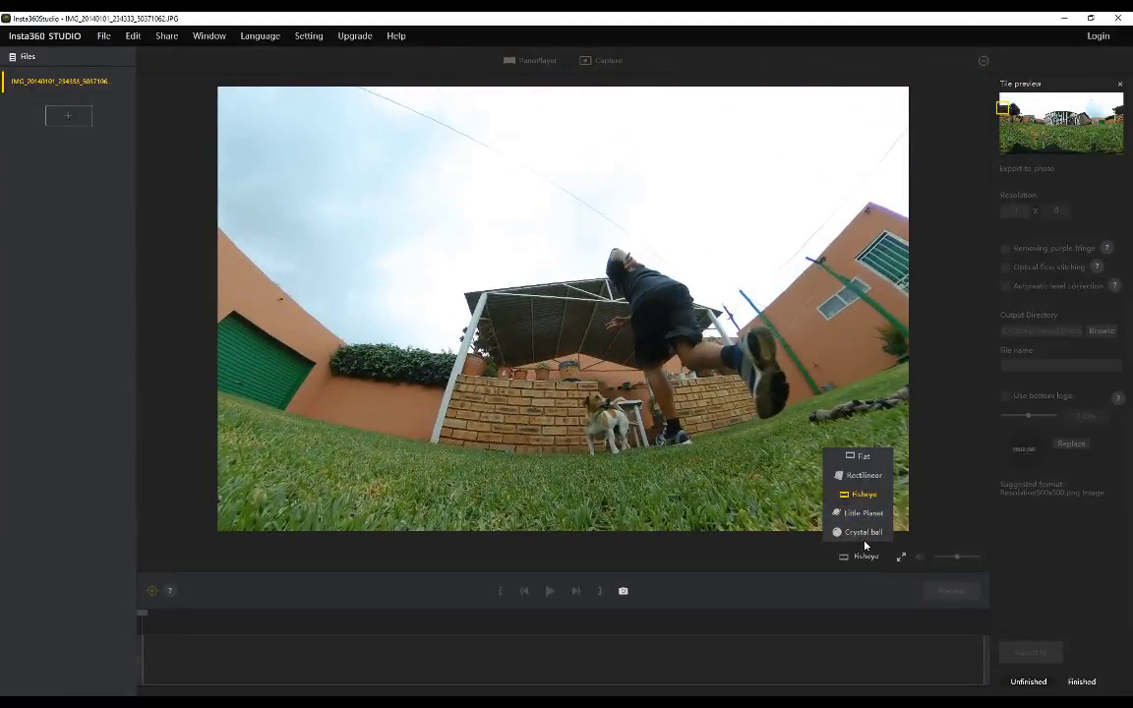
pyautogui.click(862, 533)
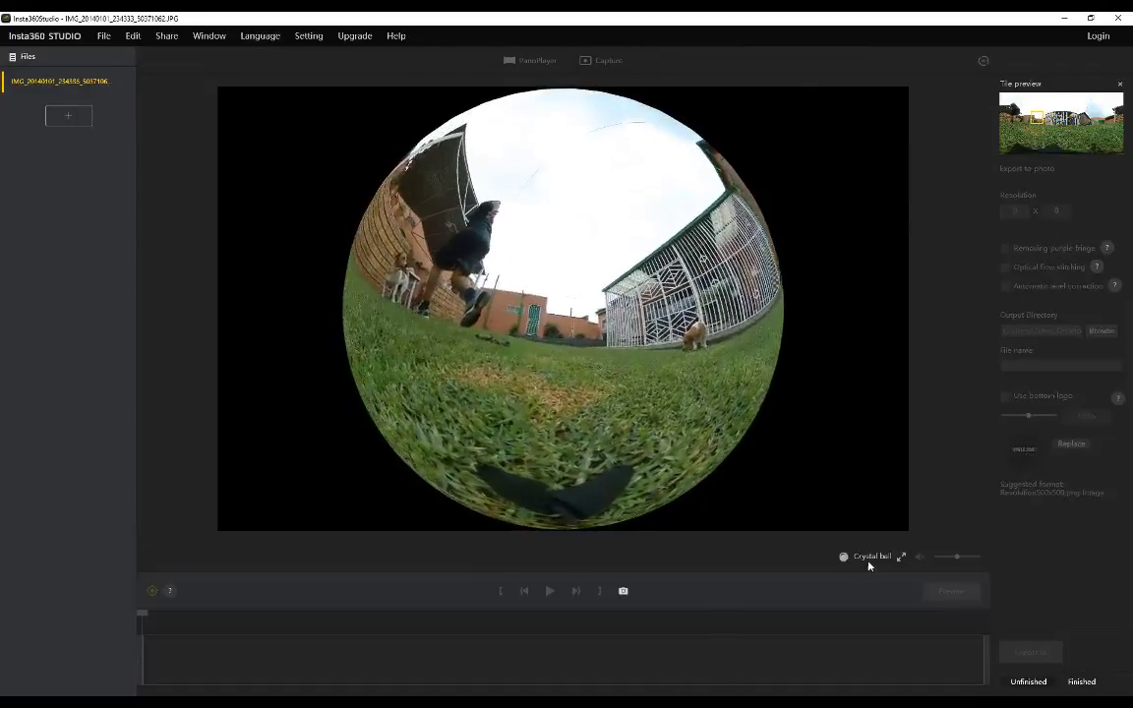
pyautogui.click(868, 559)
# Step: Switch the backyard photo to Little Planet, then tilt, rotate and resize the grass sphere
pyautogui.click(864, 514)
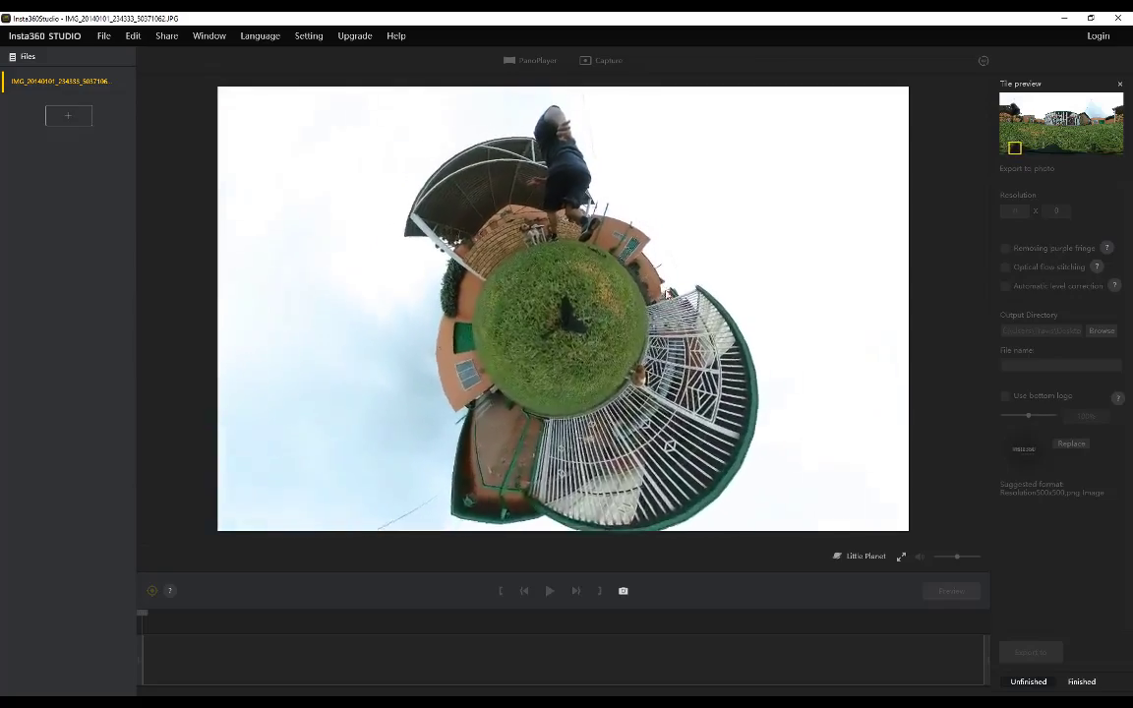
pyautogui.moveTo(613, 163)
pyautogui.mouseDown()
pyautogui.moveTo(692, 563)
pyautogui.moveTo(652, 214)
pyautogui.moveTo(600, 284)
pyautogui.moveTo(532, 288)
pyautogui.mouseUp()
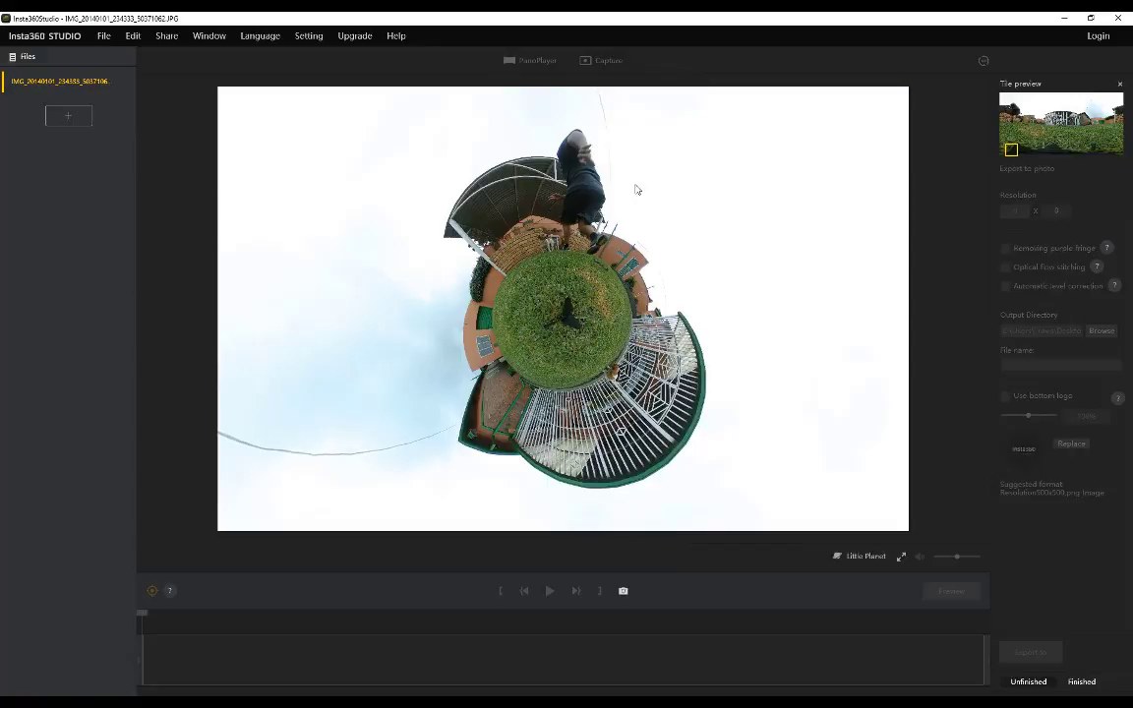
pyautogui.moveTo(635, 189); pyautogui.dragTo(590, 212)
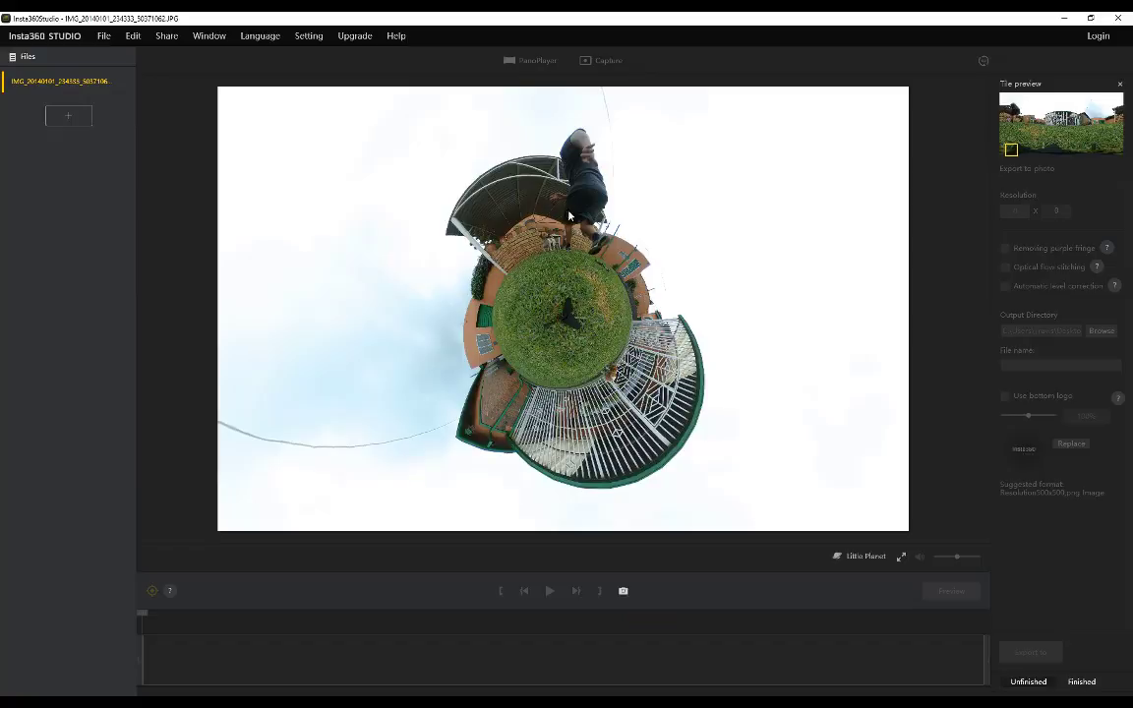
pyautogui.moveTo(703, 188); pyautogui.dragTo(736, 610)
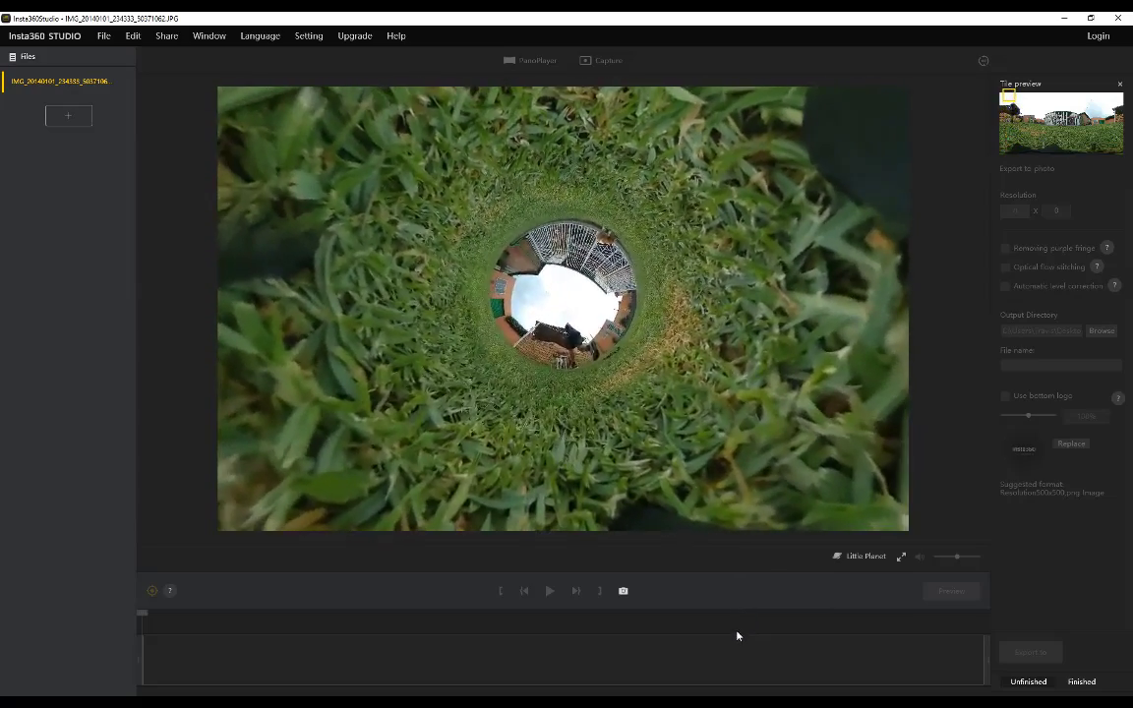
pyautogui.moveTo(690, 473); pyautogui.dragTo(556, 337)
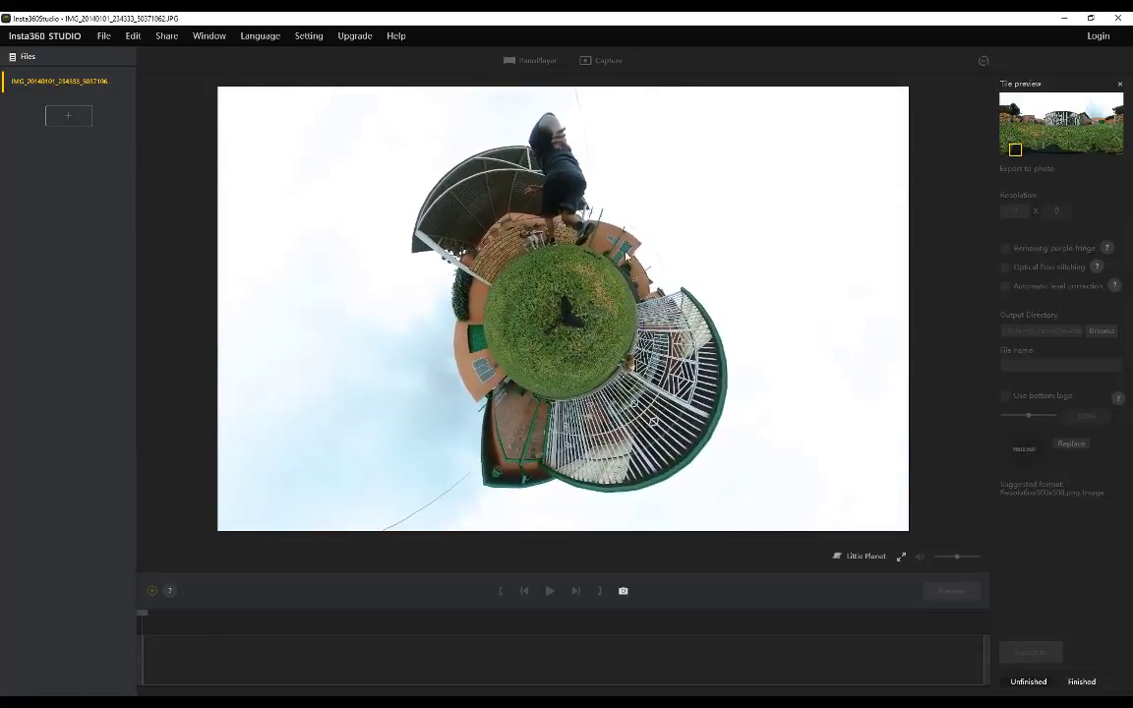
pyautogui.moveTo(578, 319); pyautogui.dragTo(605, 288)
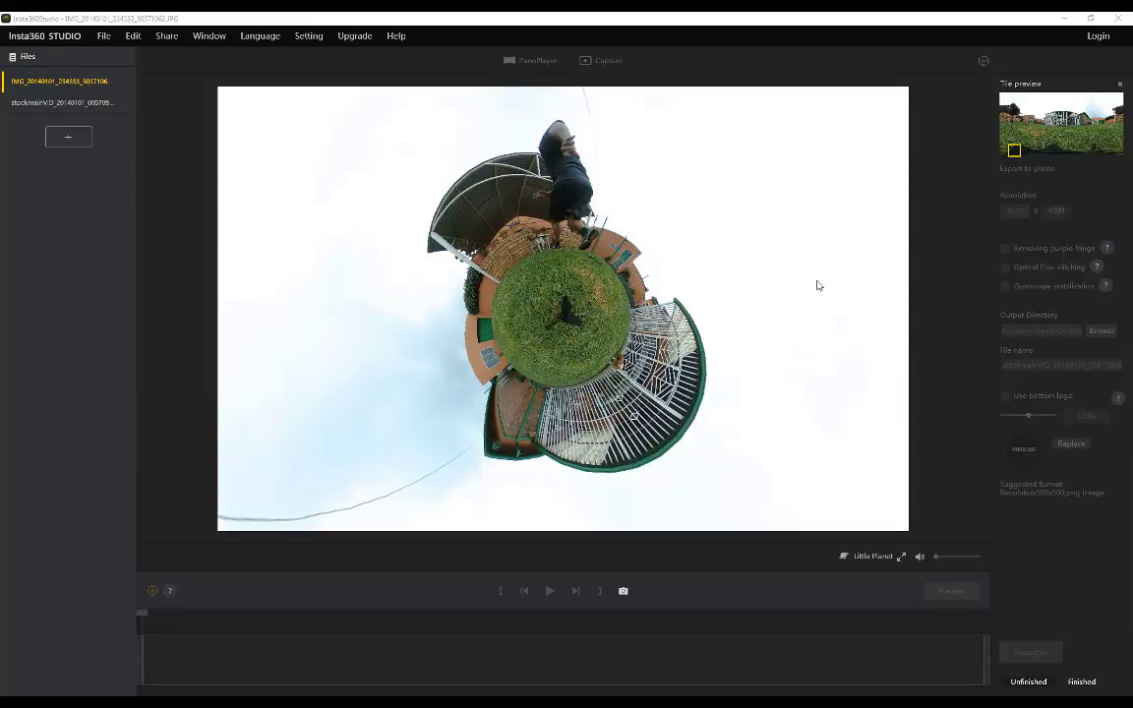
# Step: Load the stockmainVID 360 video clip and briefly play and pause it
pyautogui.click(71, 106)
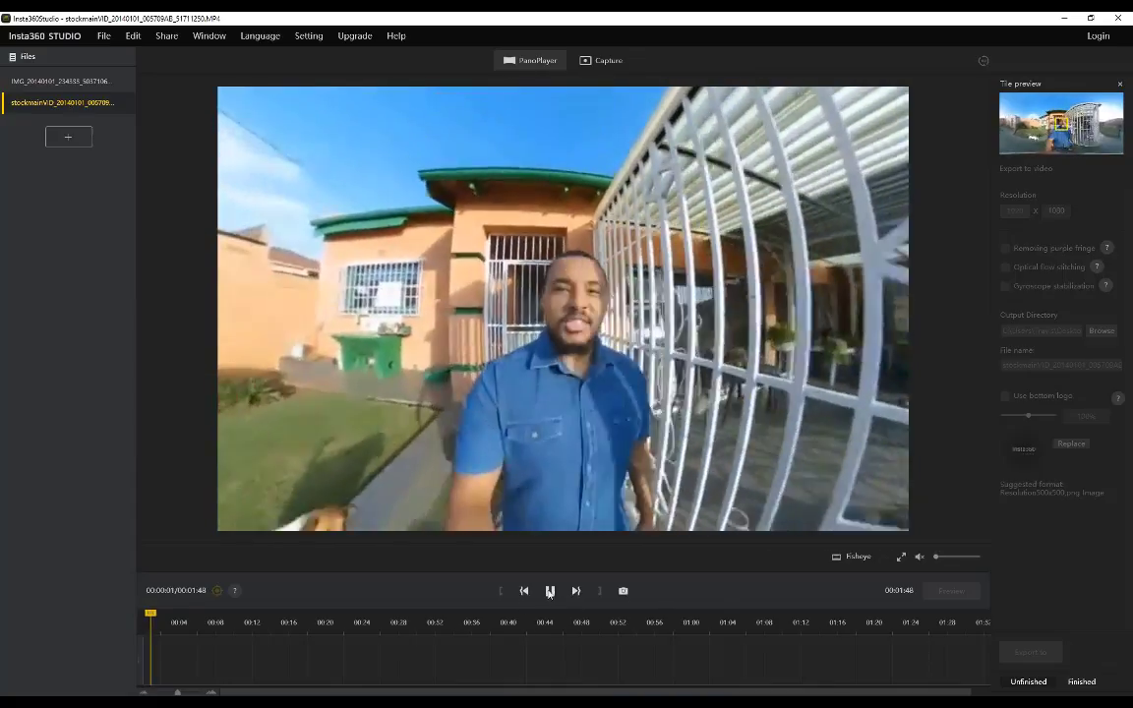
pyautogui.press('space')
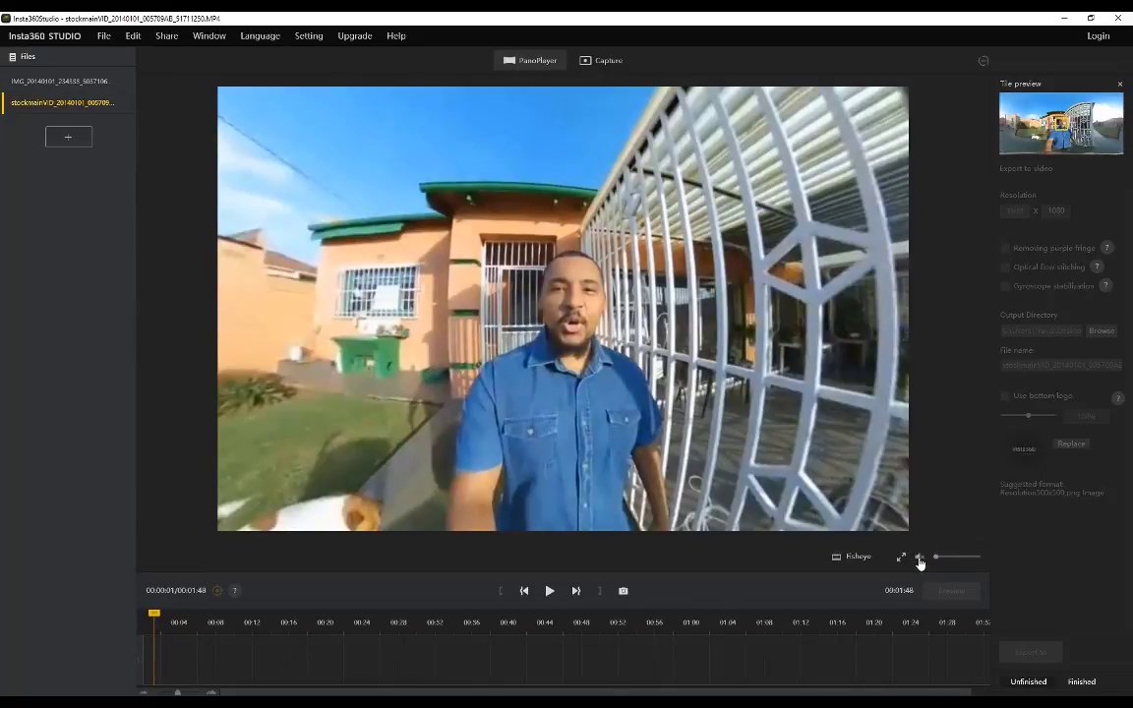
pyautogui.click(550, 591)
pyautogui.press('space')
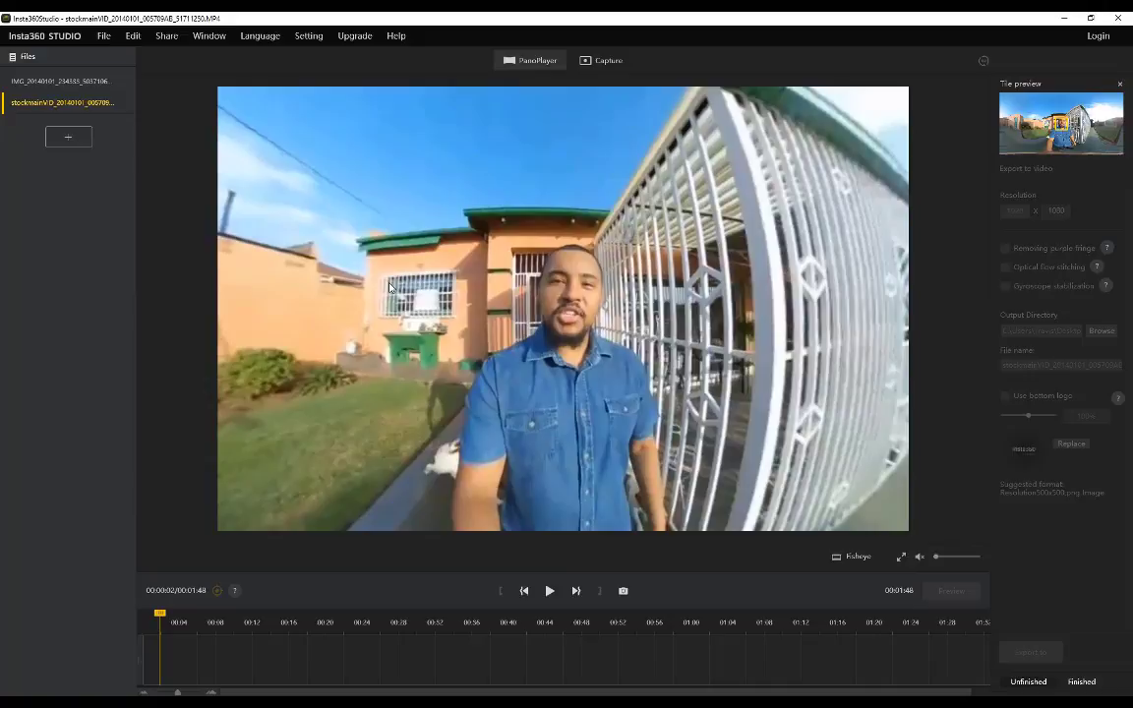
# Step: Play FACEBOOKtravfinal360.mp4 from the First Project folder in VLC
pyautogui.click(335, 702)
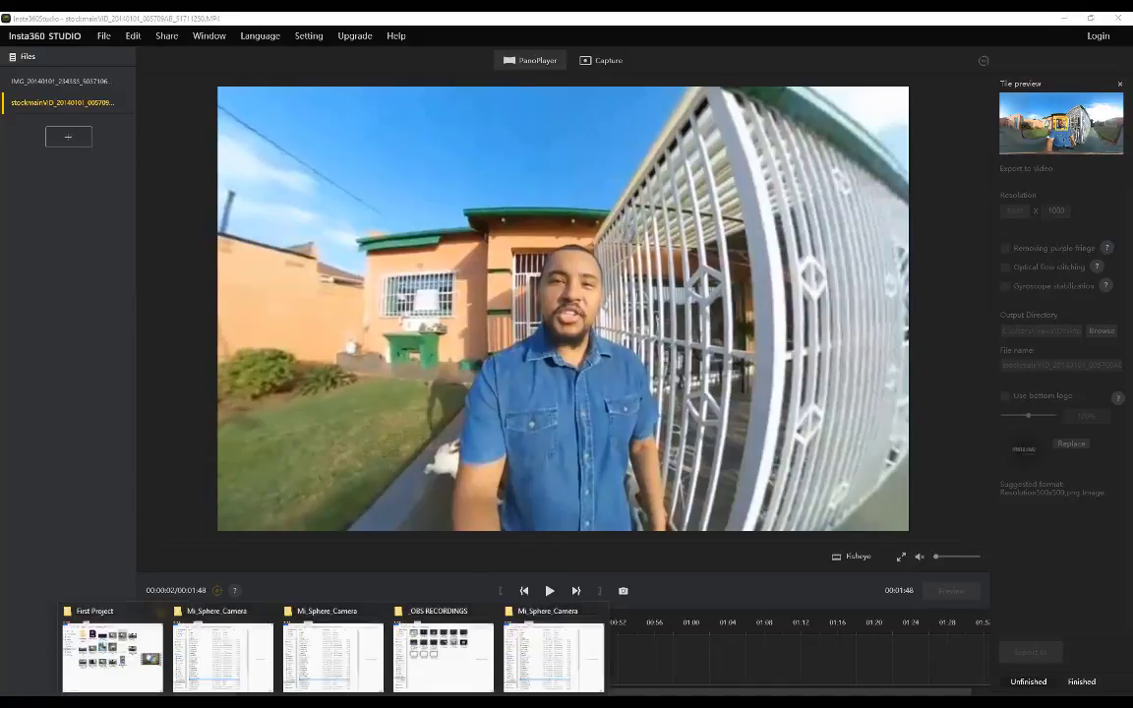
pyautogui.click(109, 649)
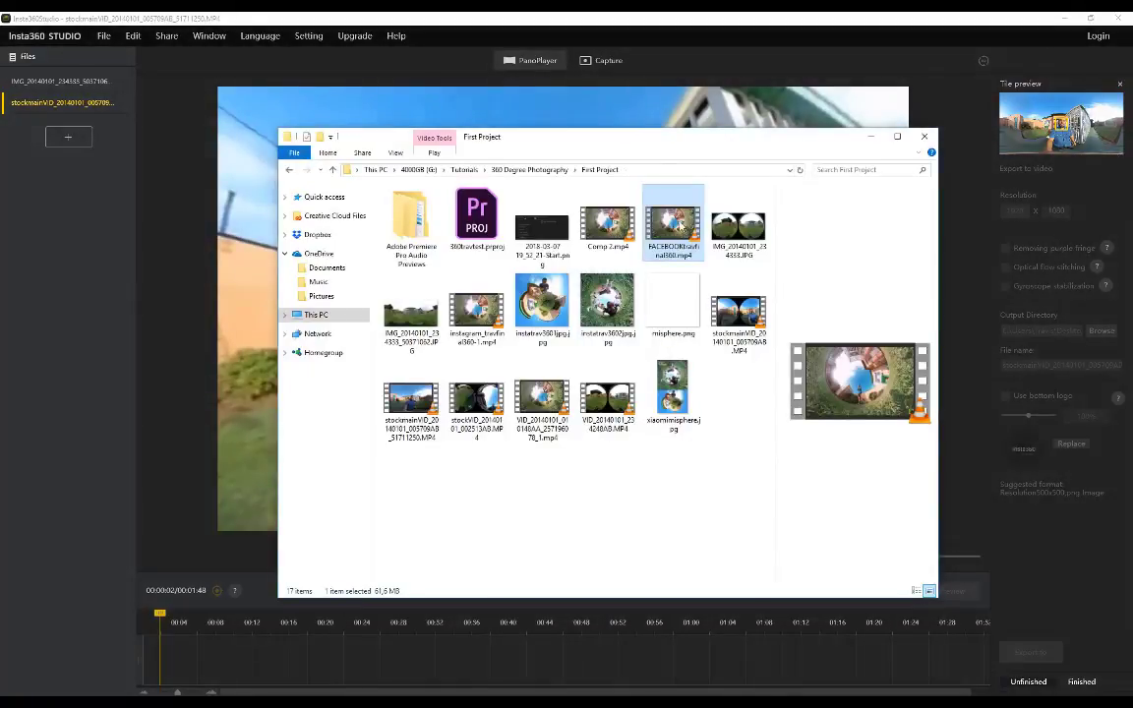
pyautogui.press('Return')
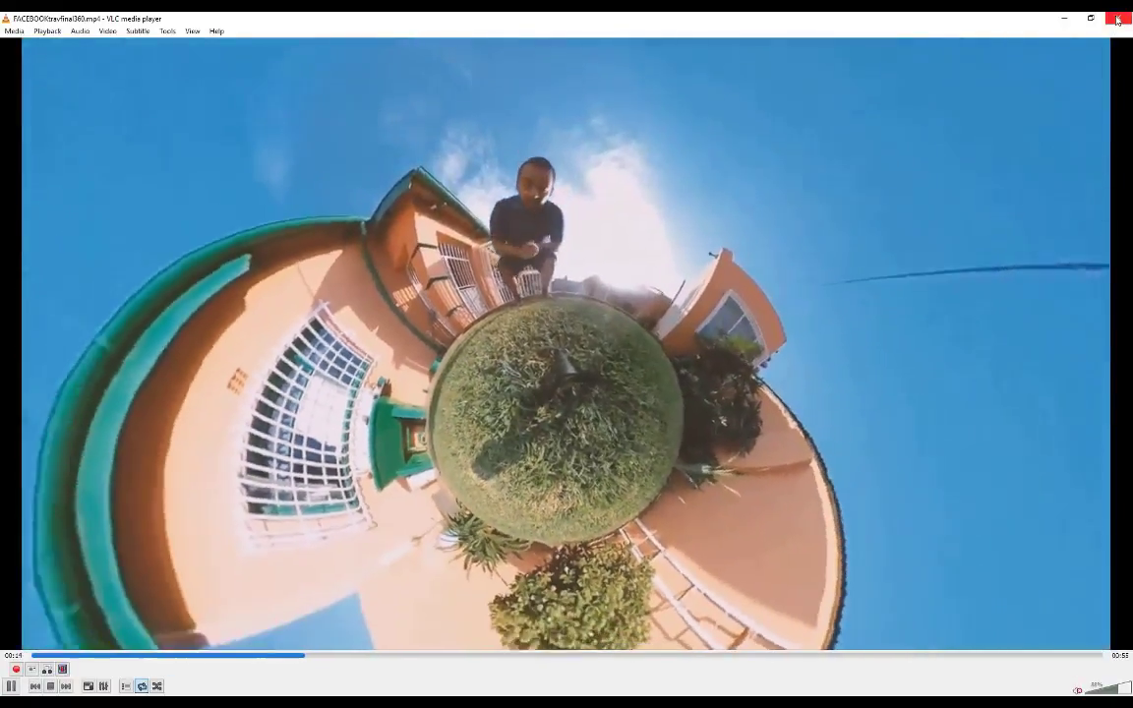
# Step: Close VLC after watching the FACEBOOKtravfinal360.mp4 sample
pyautogui.click(1118, 19)
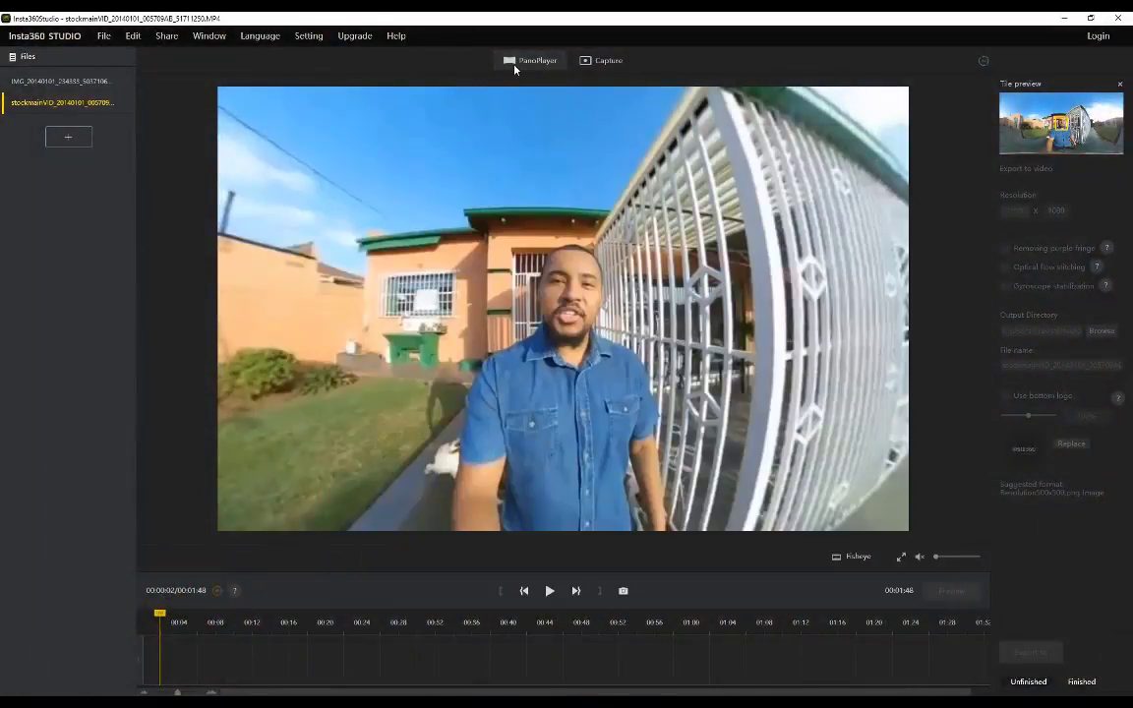
# Step: Put the clip in Capture mode with the playhead at 00:00:02
pyautogui.moveTo(161, 617); pyautogui.dragTo(236, 620)
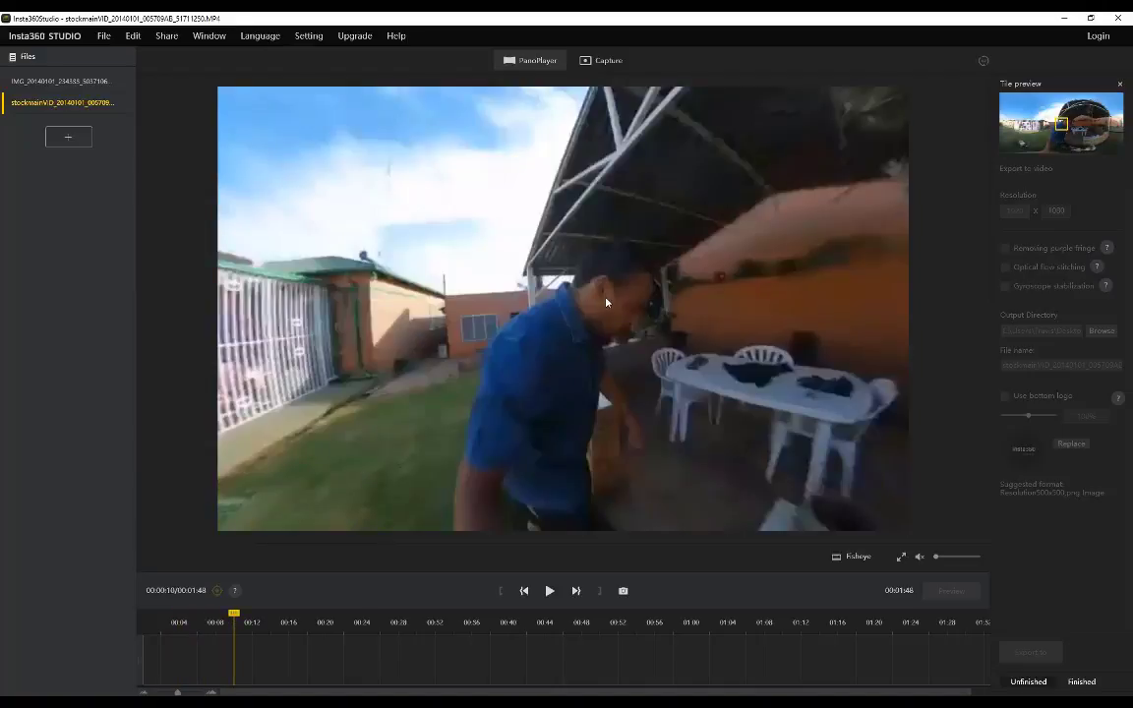
pyautogui.moveTo(545, 266); pyautogui.dragTo(381, 277)
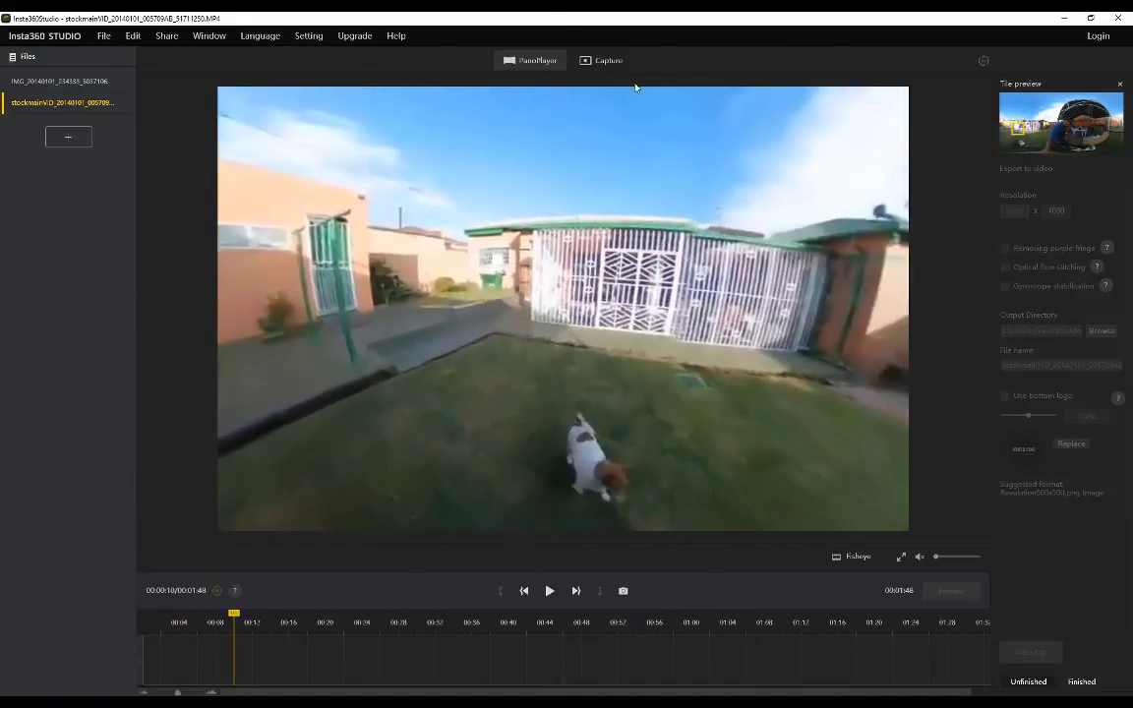
pyautogui.click(602, 62)
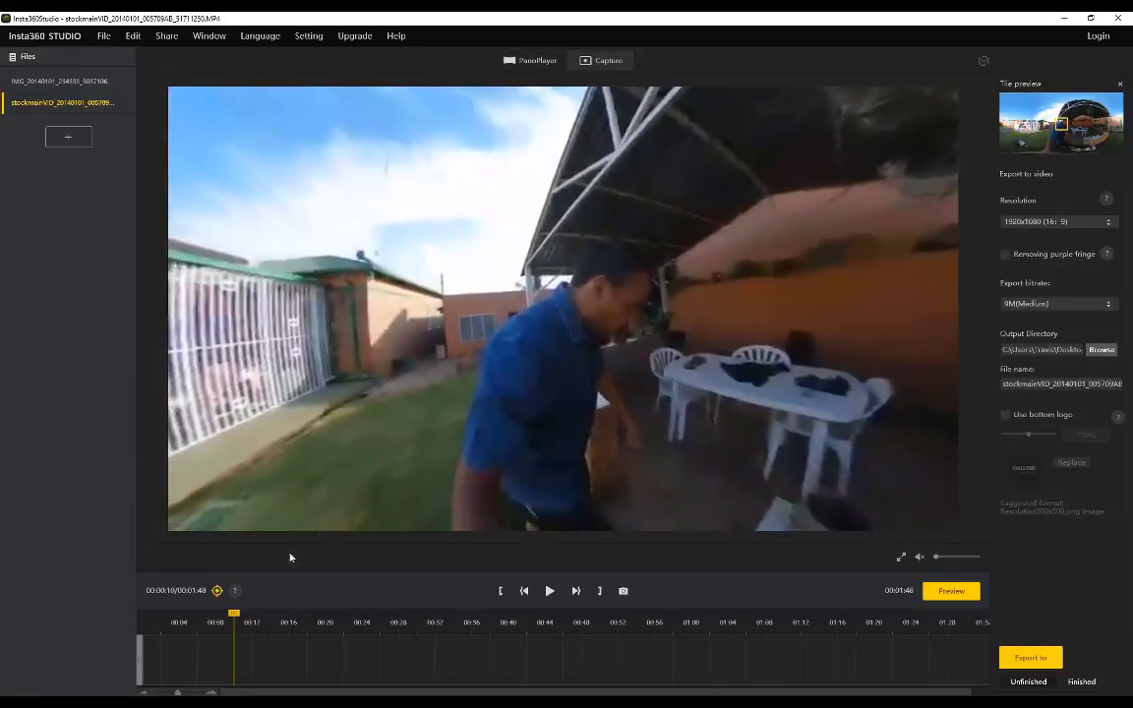
pyautogui.click(143, 623)
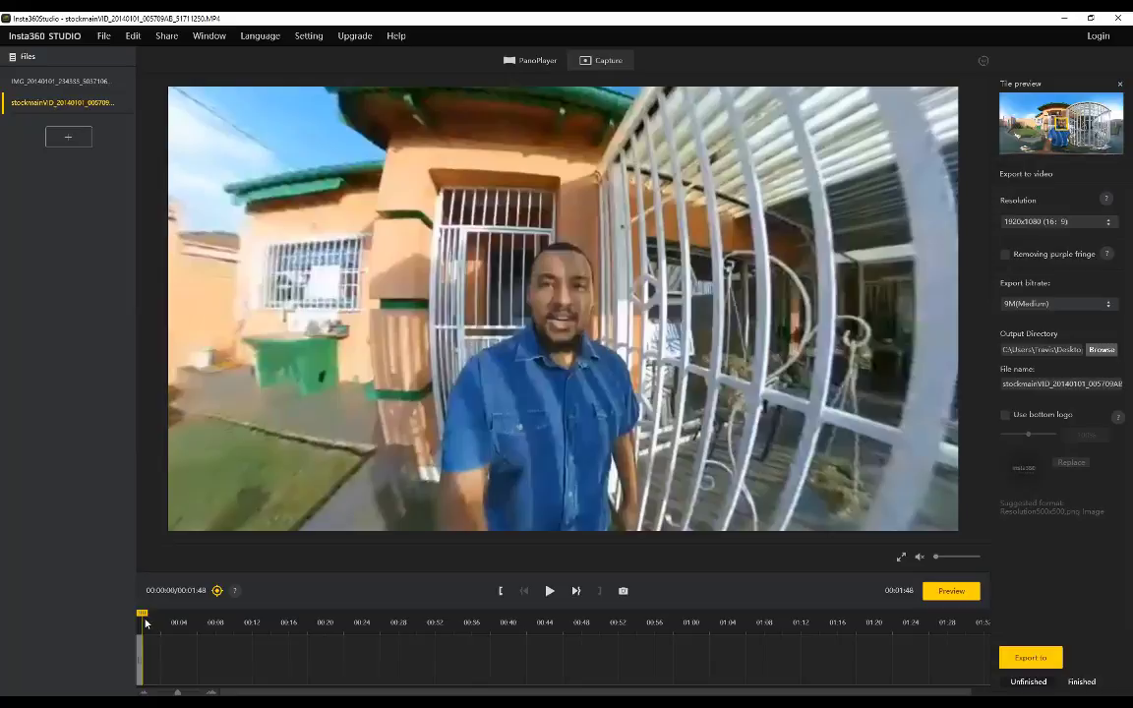
pyautogui.click(163, 622)
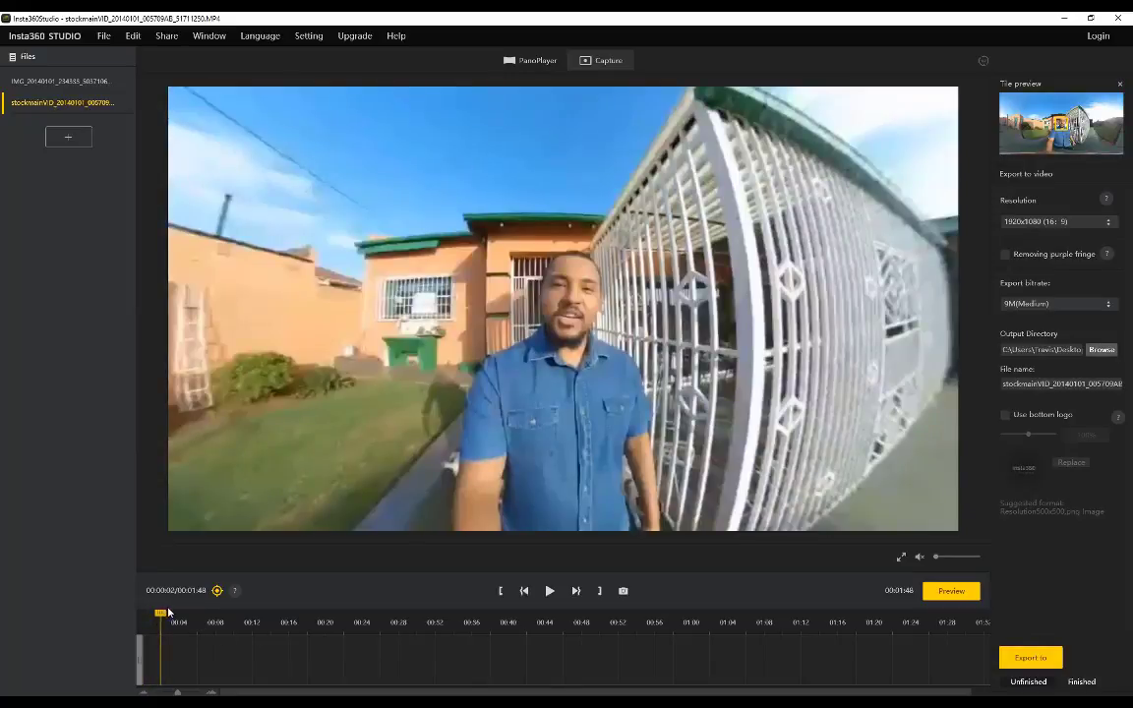
pyautogui.moveTo(195, 631)
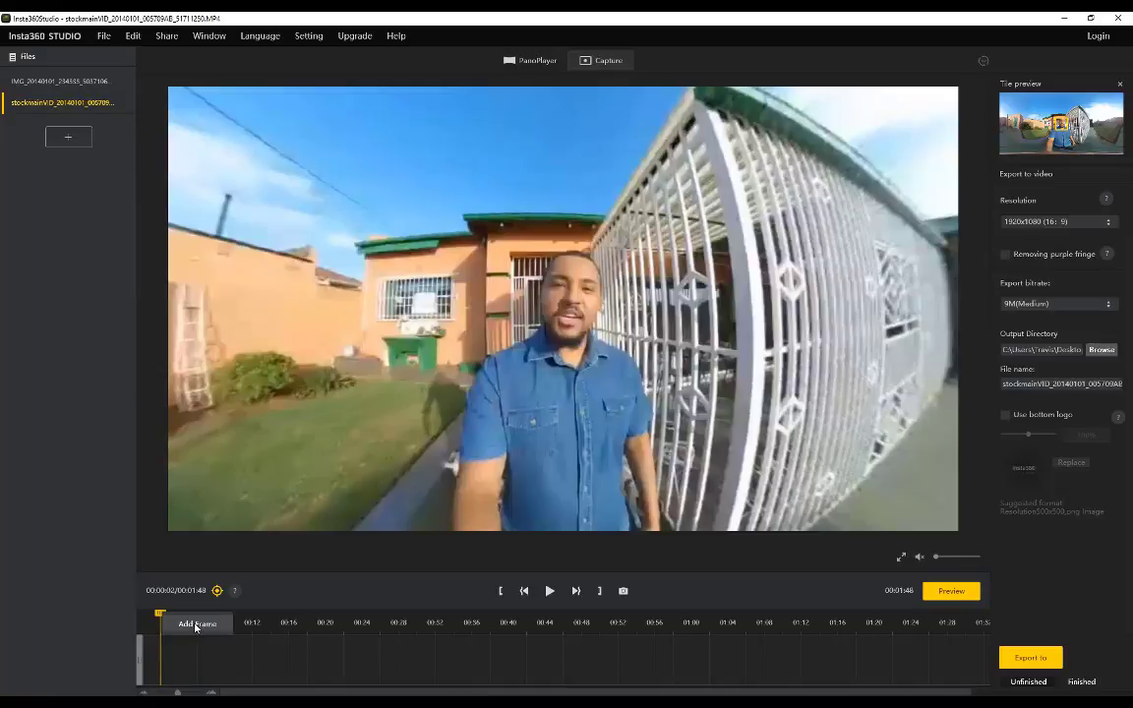
# Step: Add a tiny-planet keyframe at 00:00:02 and adjust its pan and tilt
pyautogui.click(194, 625)
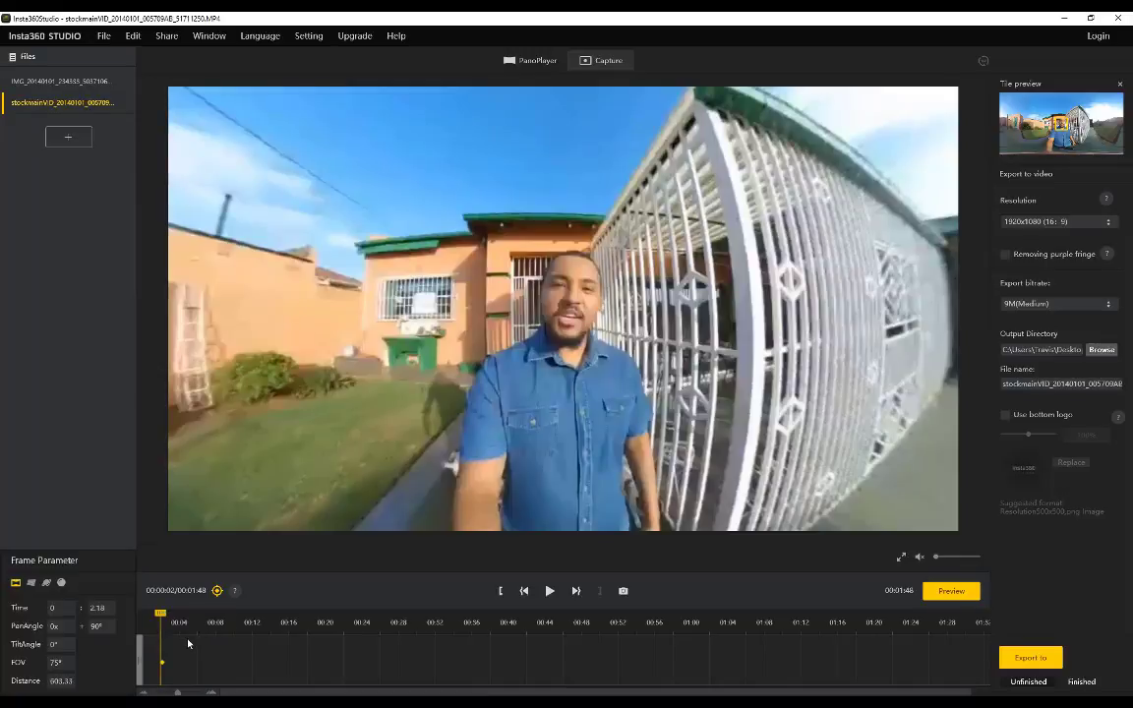
pyautogui.click(45, 583)
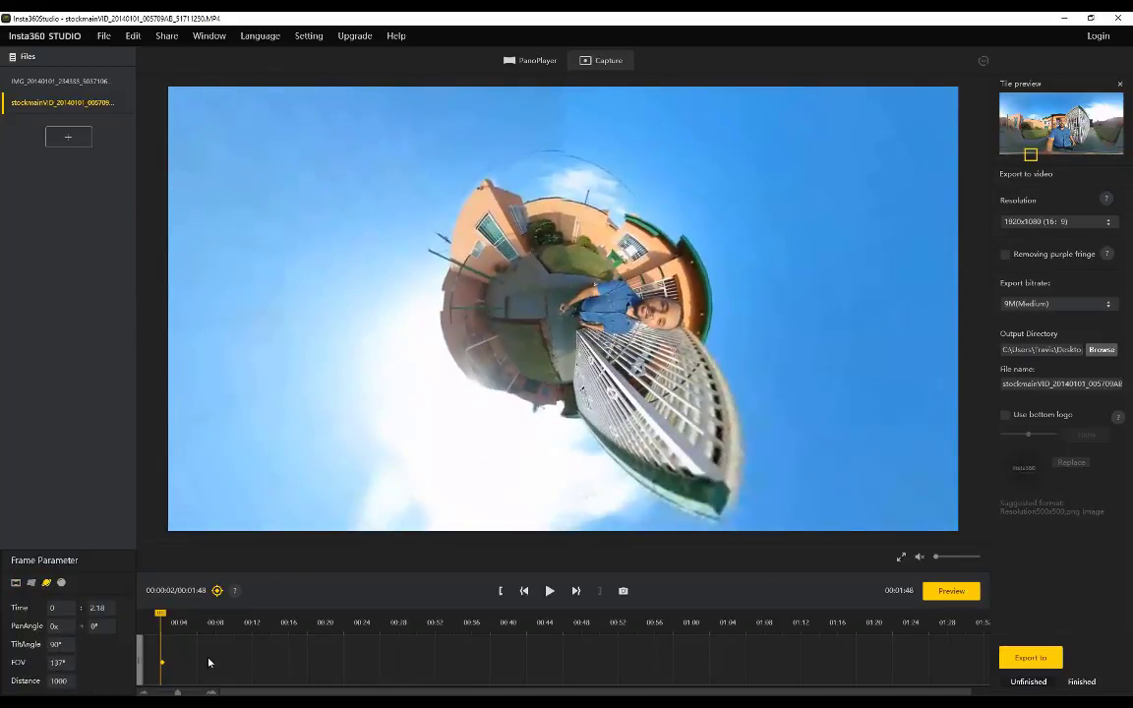
pyautogui.moveTo(706, 331); pyautogui.dragTo(621, 338)
pyautogui.moveTo(340, 418); pyautogui.dragTo(502, 382)
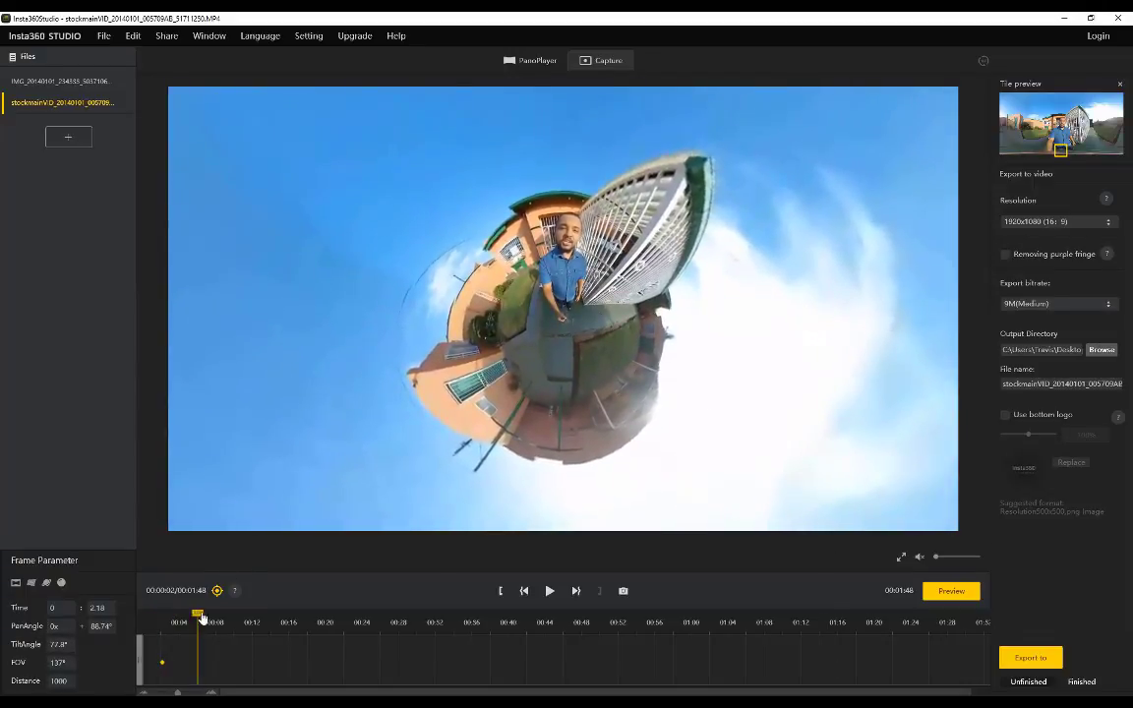
# Step: Add a second keyframe at 00:00:11 tilted to 54.14° and panned to 78.16°
pyautogui.moveTo(201, 617); pyautogui.dragTo(255, 622)
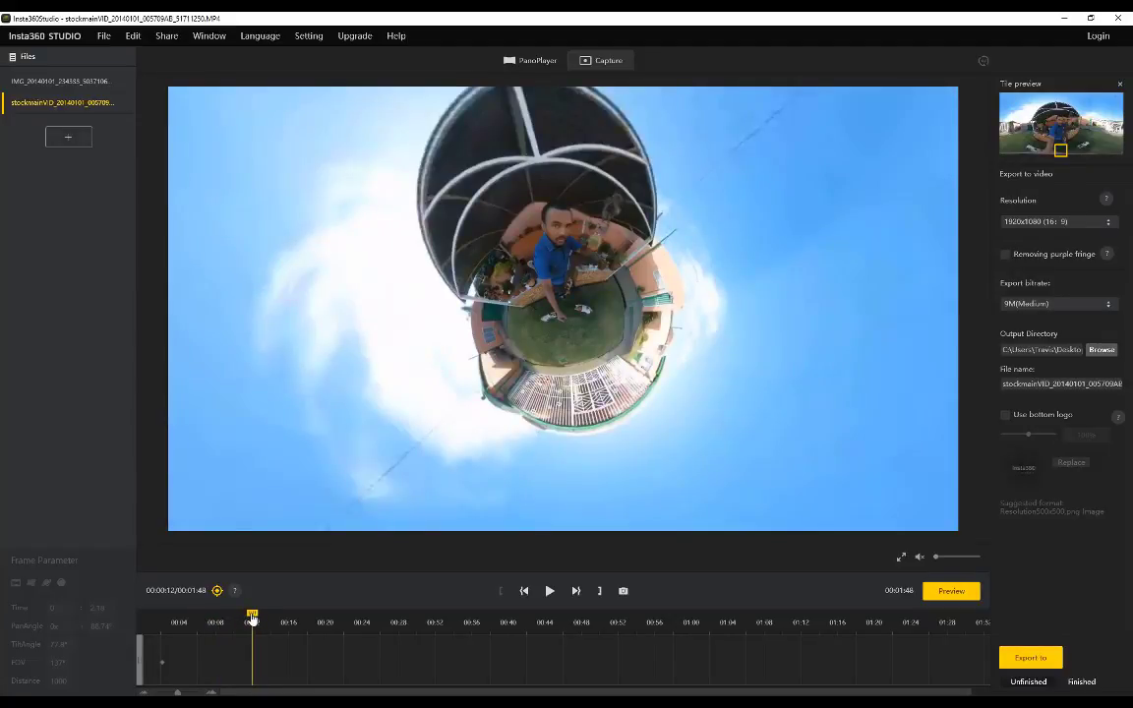
pyautogui.click(280, 627)
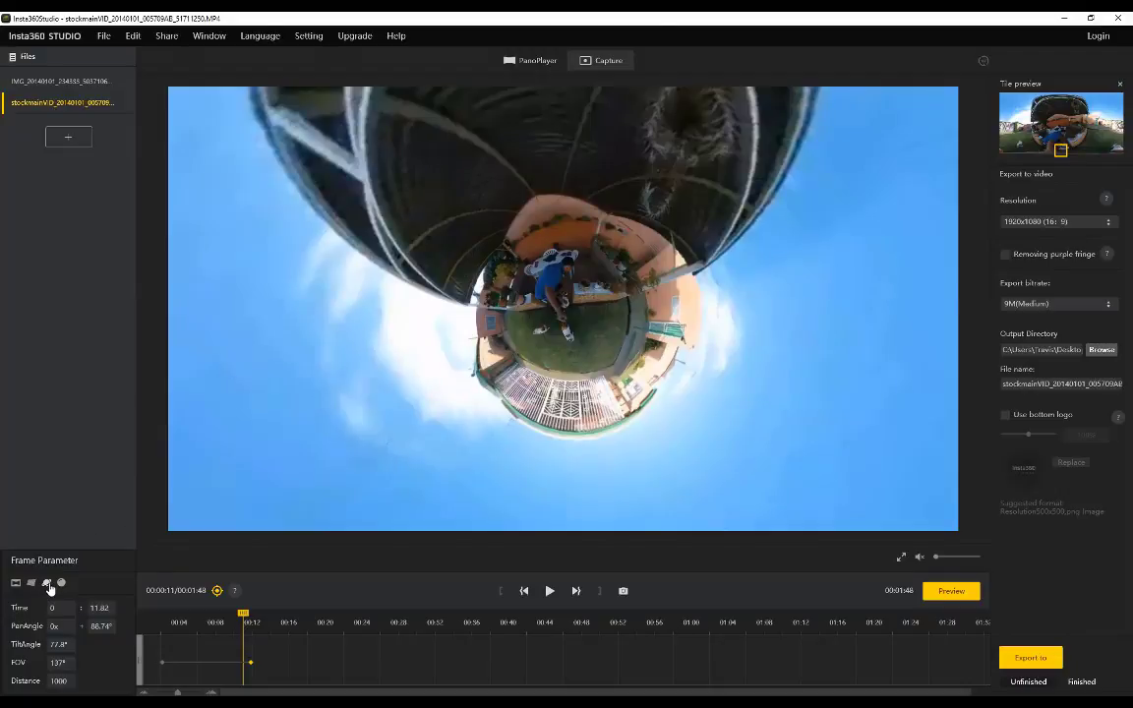
pyautogui.moveTo(315, 487); pyautogui.dragTo(436, 391)
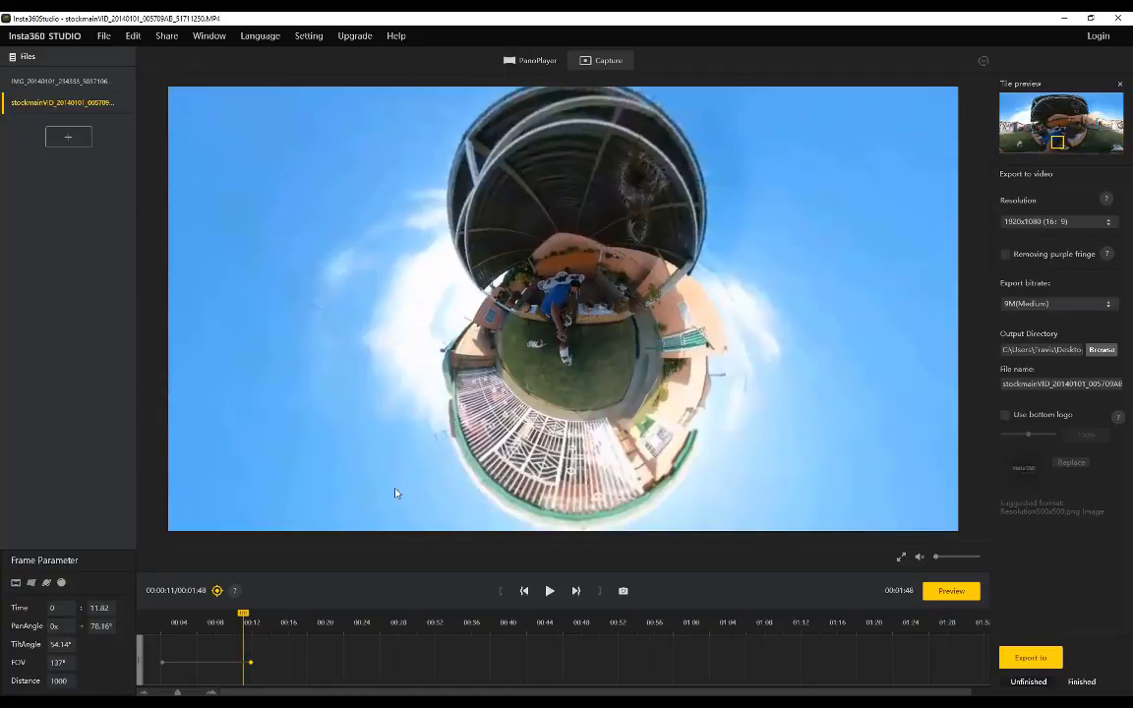
# Step: Add a keyframe at 00:20 with an inverted, tunnel-like planet at FOV 144.69°
pyautogui.click(335, 623)
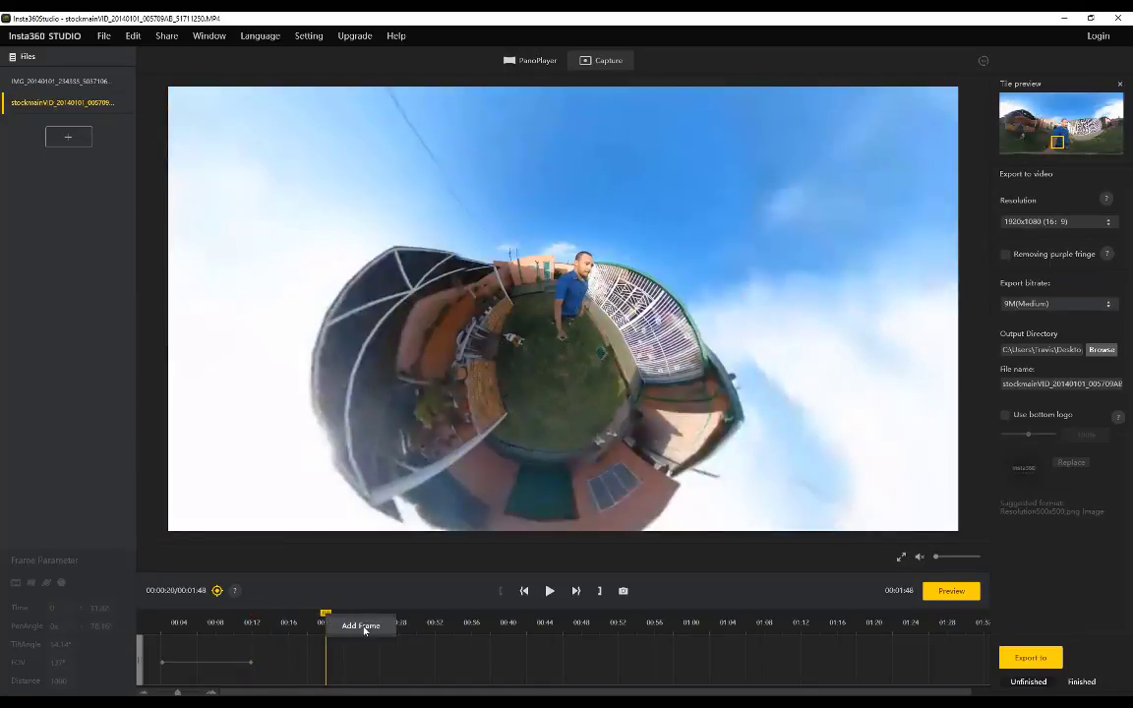
pyautogui.click(364, 629)
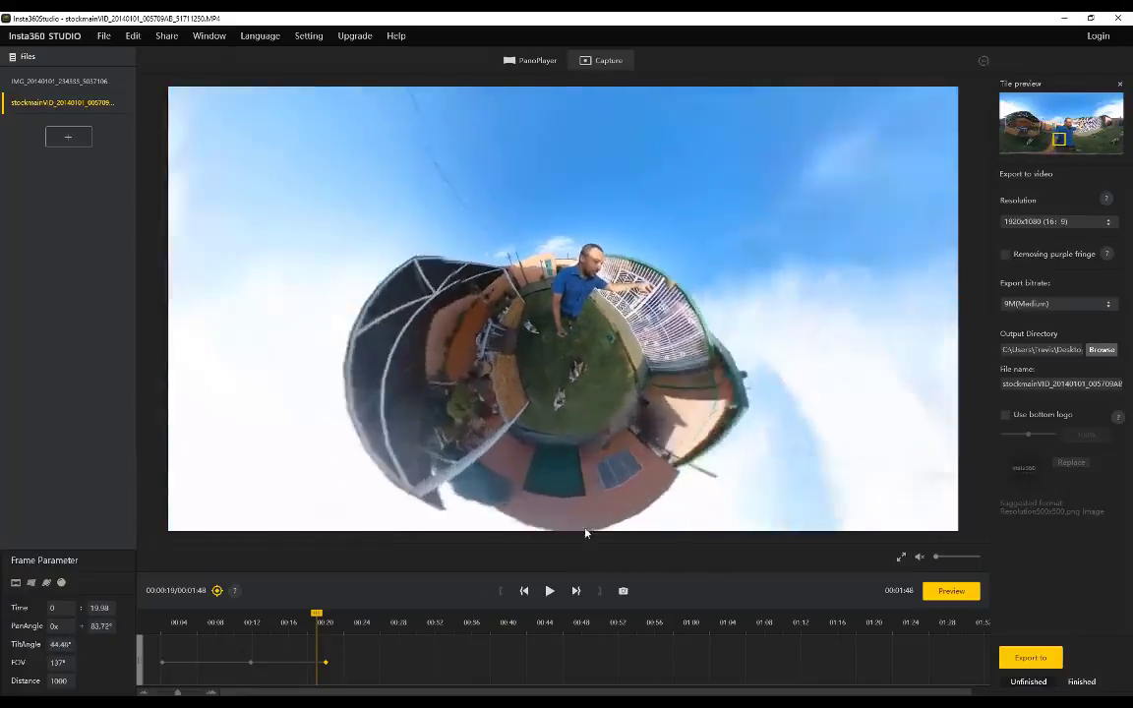
pyautogui.moveTo(586, 532); pyautogui.dragTo(609, 485)
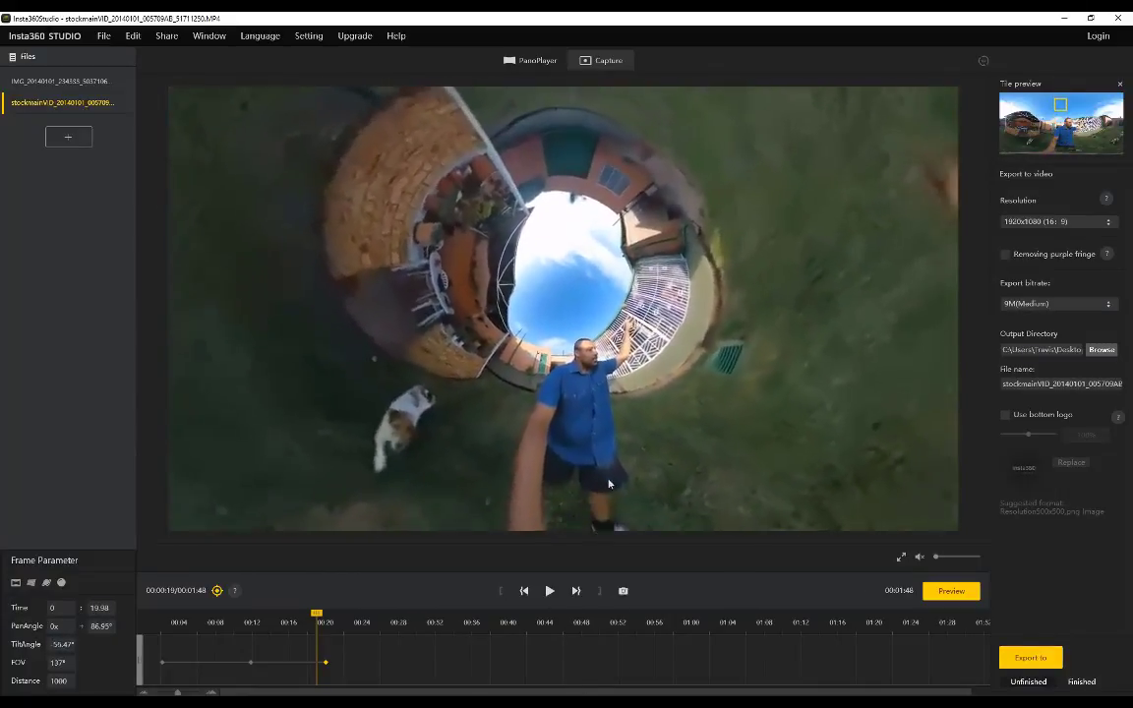
pyautogui.scroll(-5, 609, 484)
pyautogui.scroll(3, 592, 421)
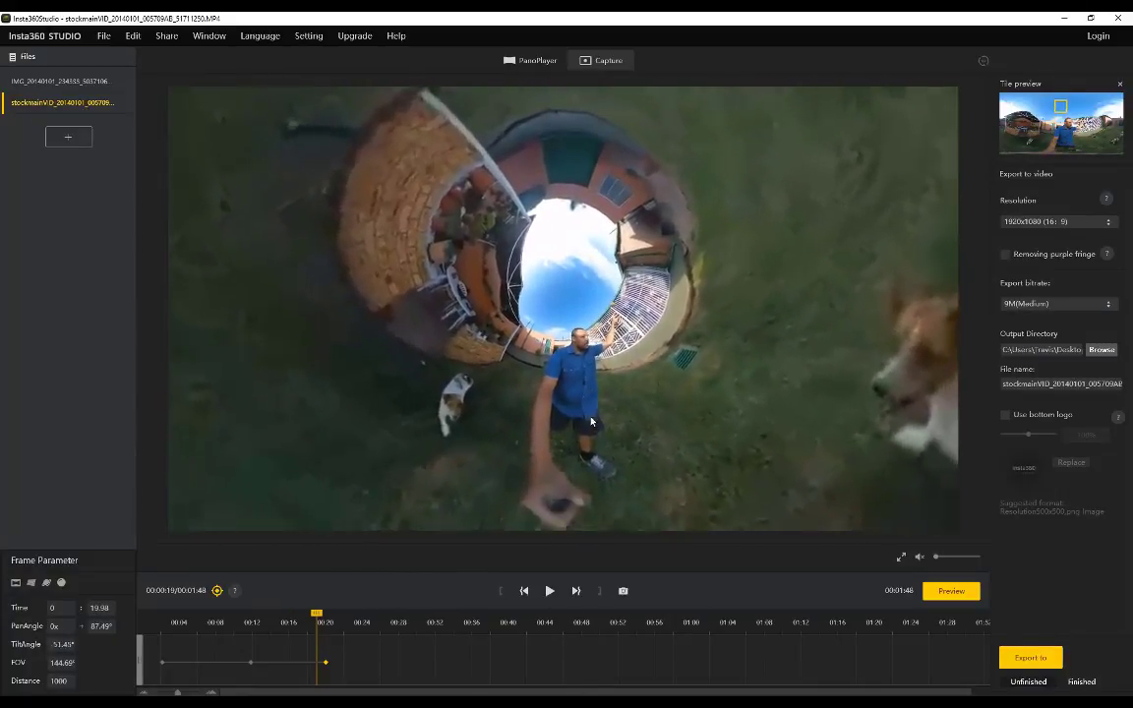
pyautogui.moveTo(591, 421); pyautogui.dragTo(588, 445)
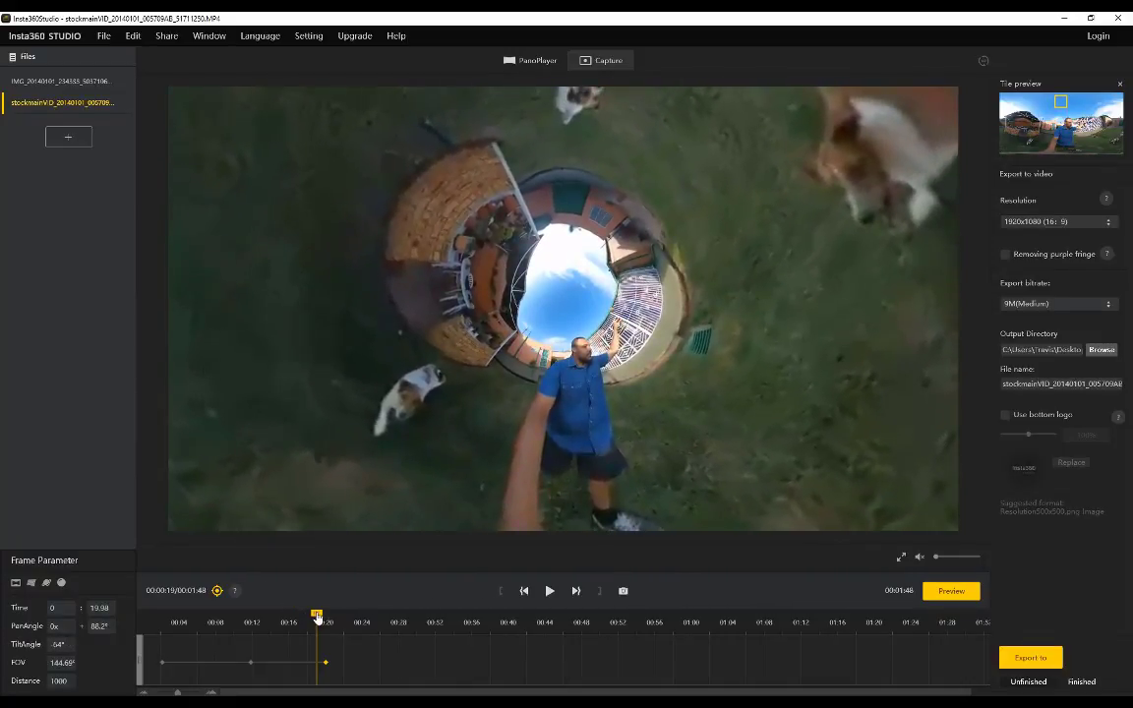
# Step: Preview the keyframed tiny-planet transitions from the start of the clip
pyautogui.moveTo(317, 617); pyautogui.dragTo(169, 625)
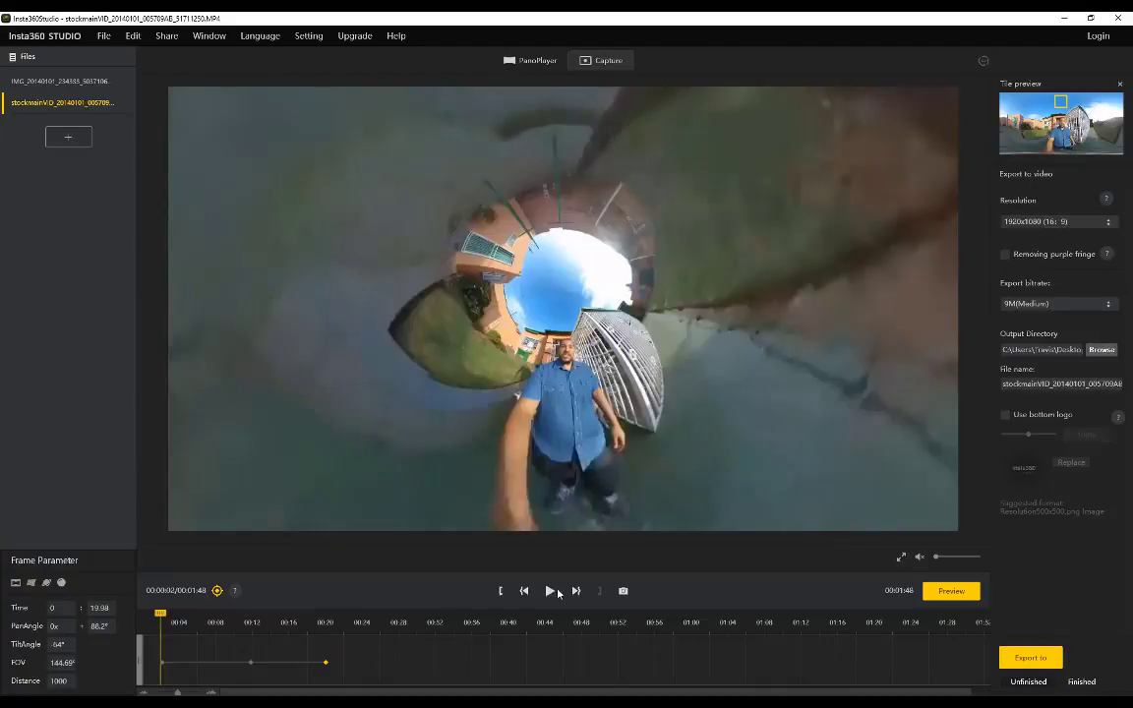
pyautogui.click(551, 593)
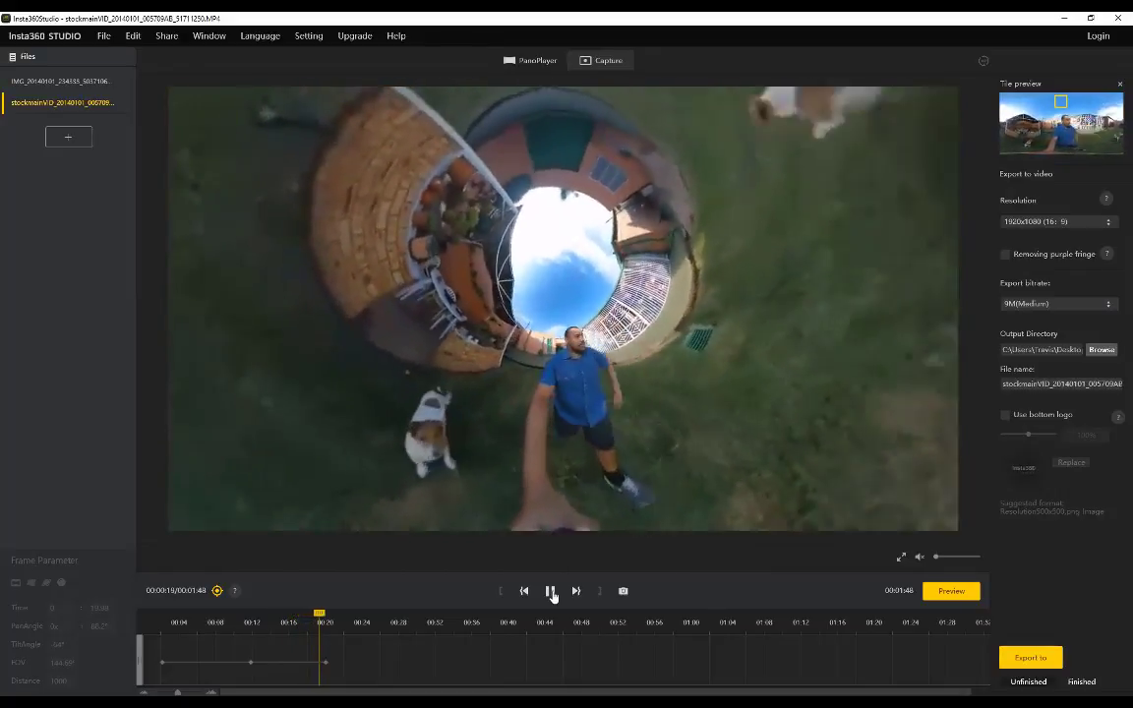
pyautogui.click(551, 591)
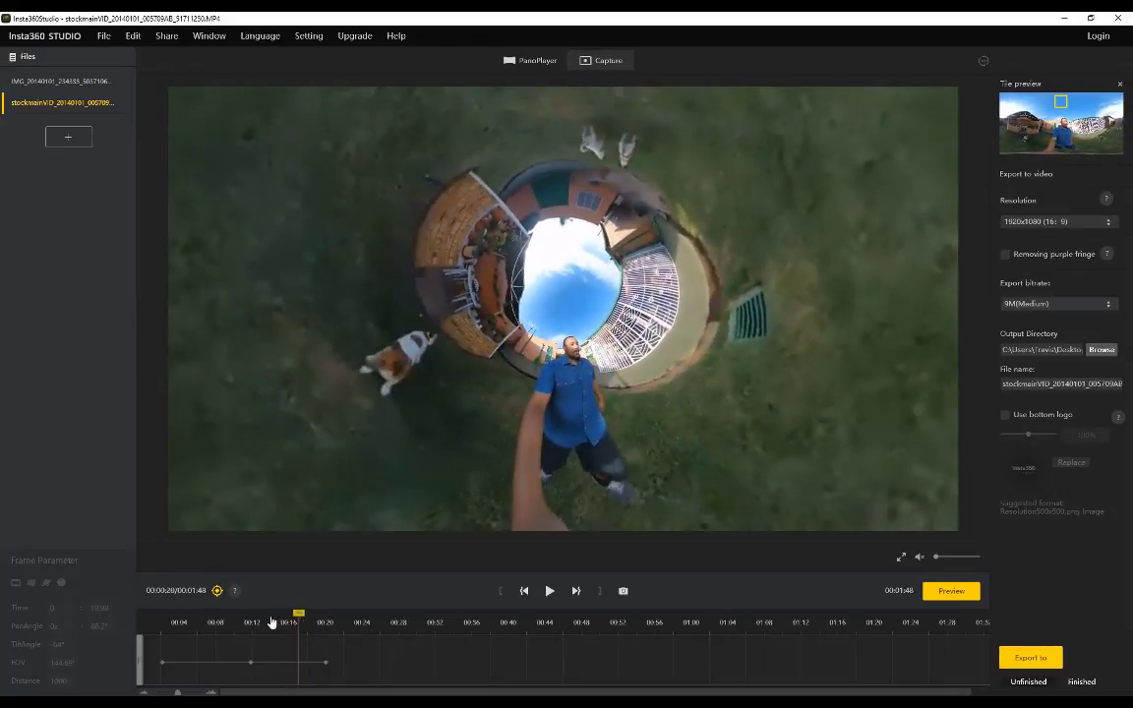
pyautogui.moveTo(184, 626); pyautogui.dragTo(324, 623)
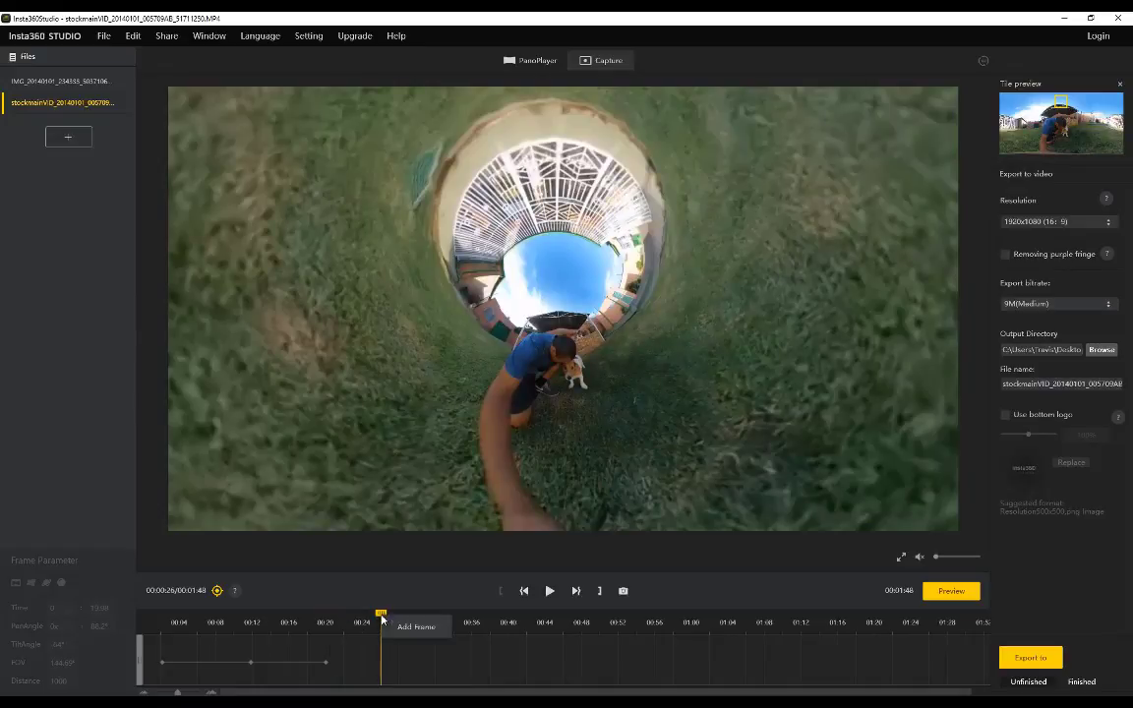
# Step: Add a keyframe at 00:26 switched to the Default flat view at 75° FOV
pyautogui.click(402, 627)
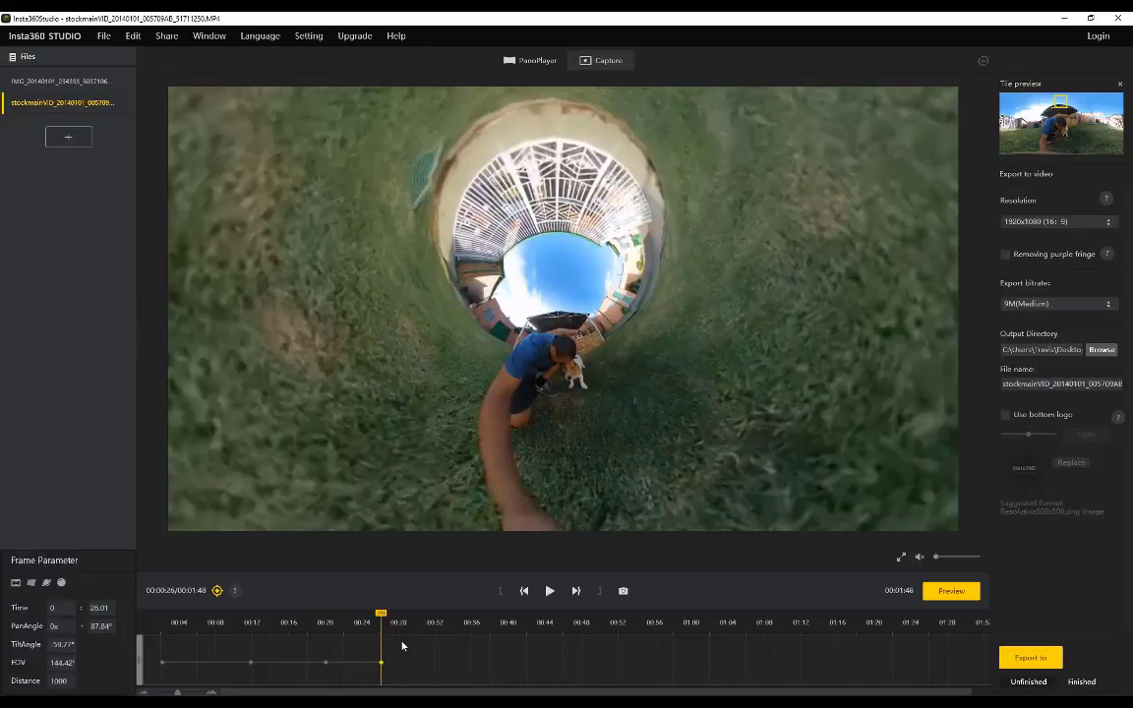
pyautogui.click(30, 586)
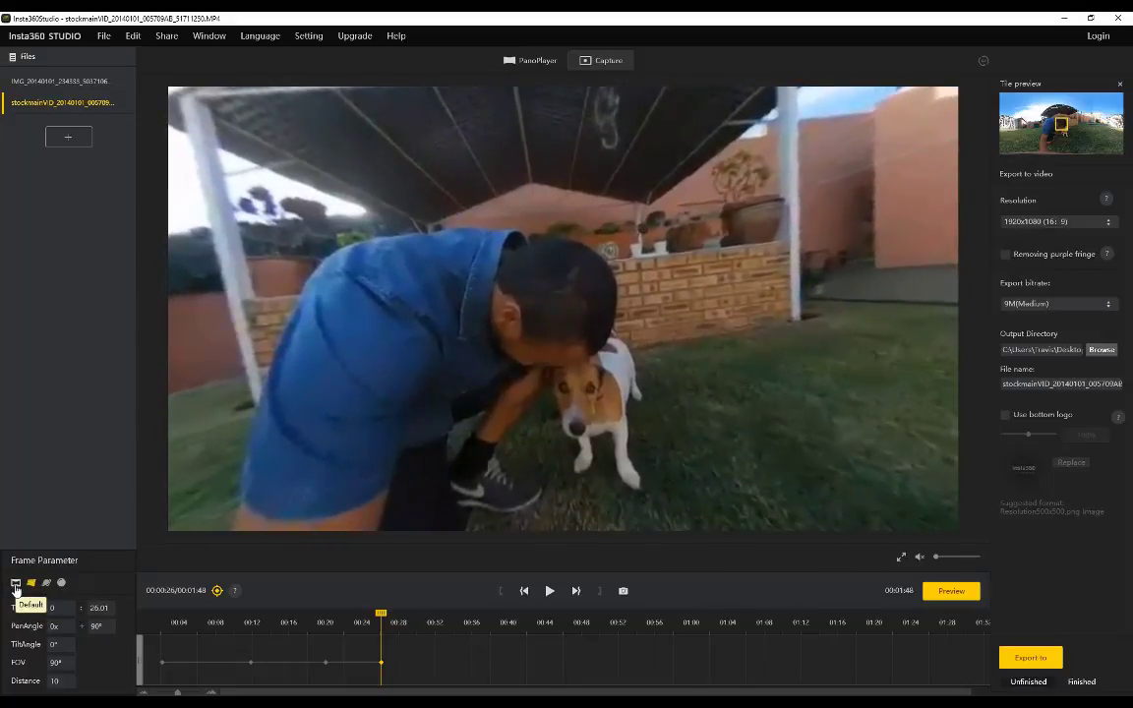
pyautogui.moveTo(423, 344); pyautogui.dragTo(502, 509)
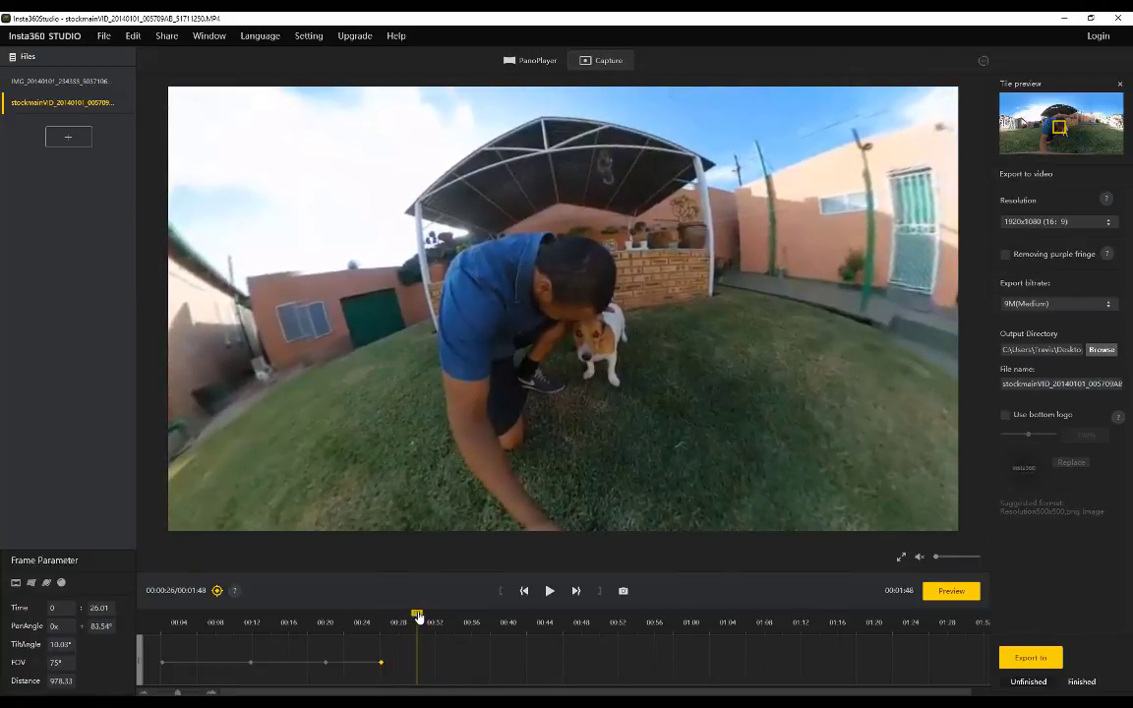
# Step: Add a keyframe at 00:30 panned toward the gate, then return to 00:19
pyautogui.click(418, 617)
pyautogui.click(441, 624)
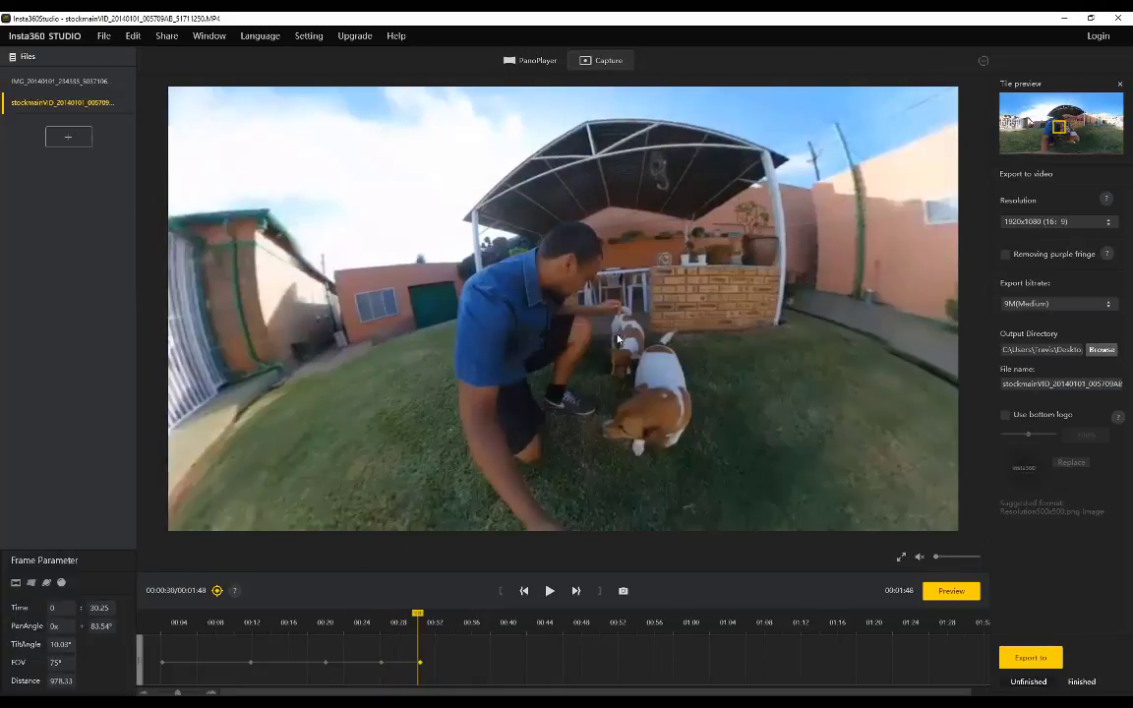
pyautogui.moveTo(551, 335); pyautogui.dragTo(511, 336)
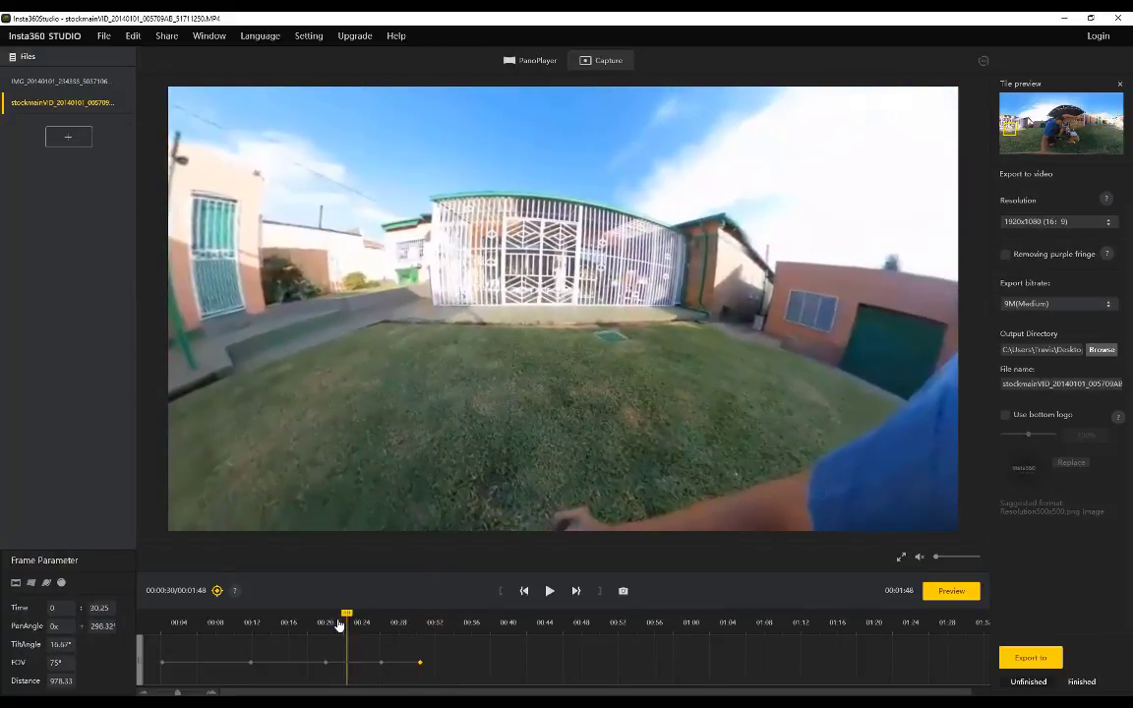
pyautogui.click(317, 623)
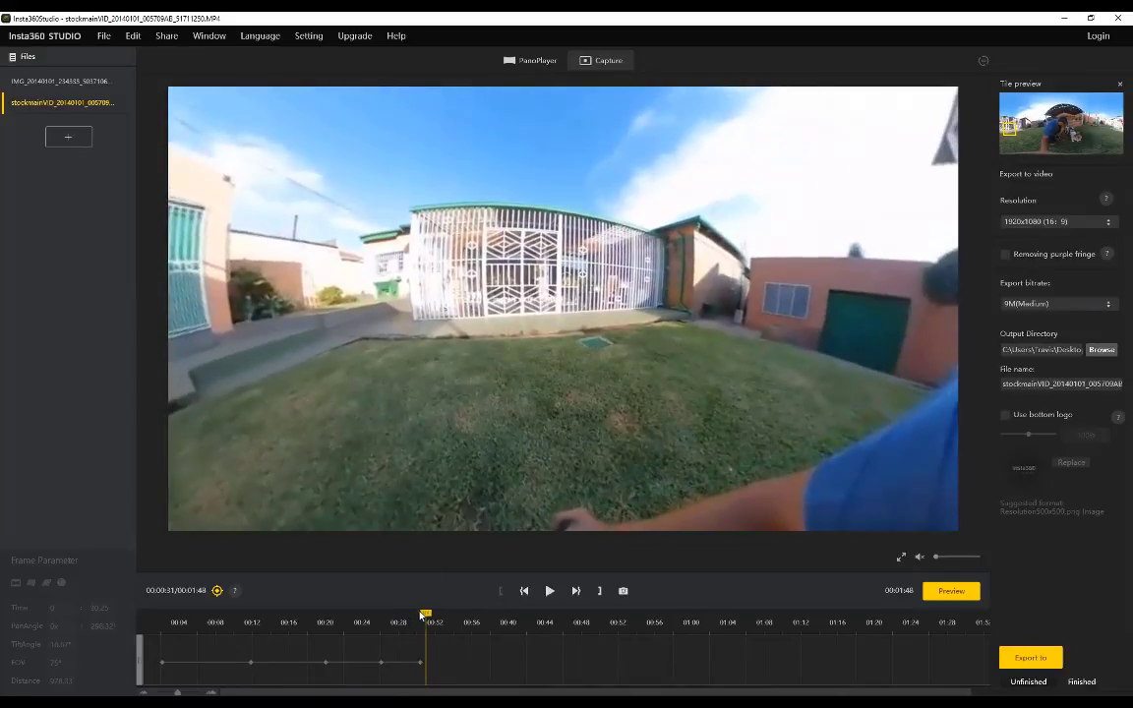
pyautogui.click(183, 636)
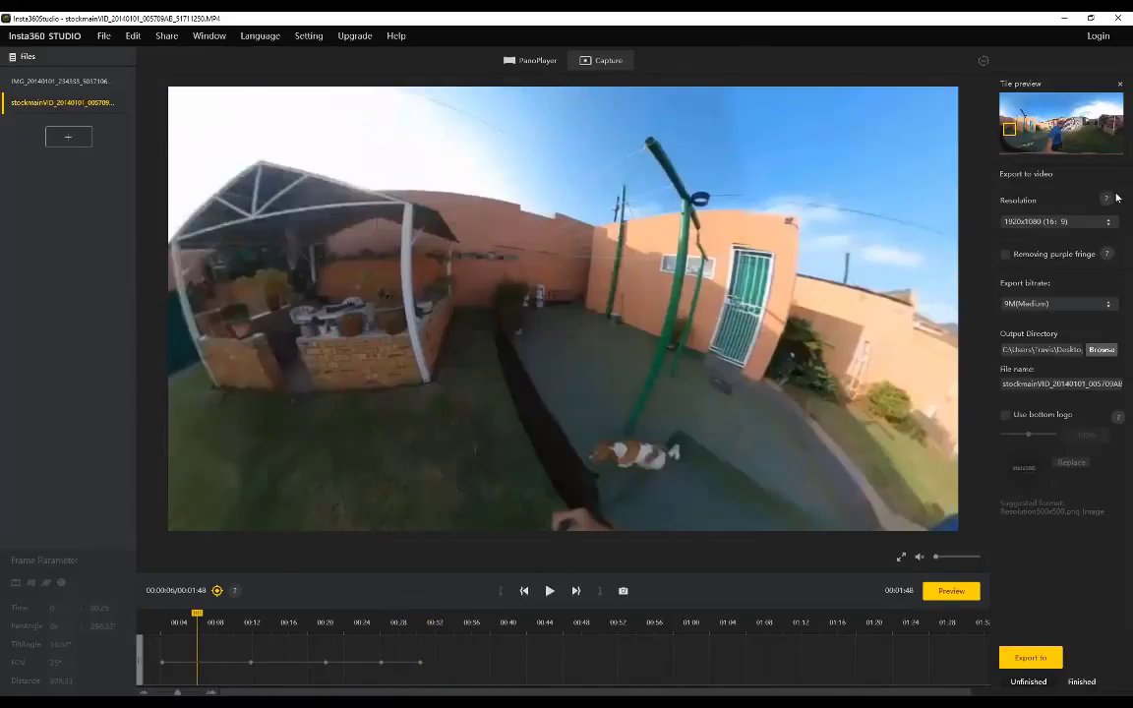
pyautogui.click(1107, 227)
pyautogui.click(1069, 232)
pyautogui.click(1006, 415)
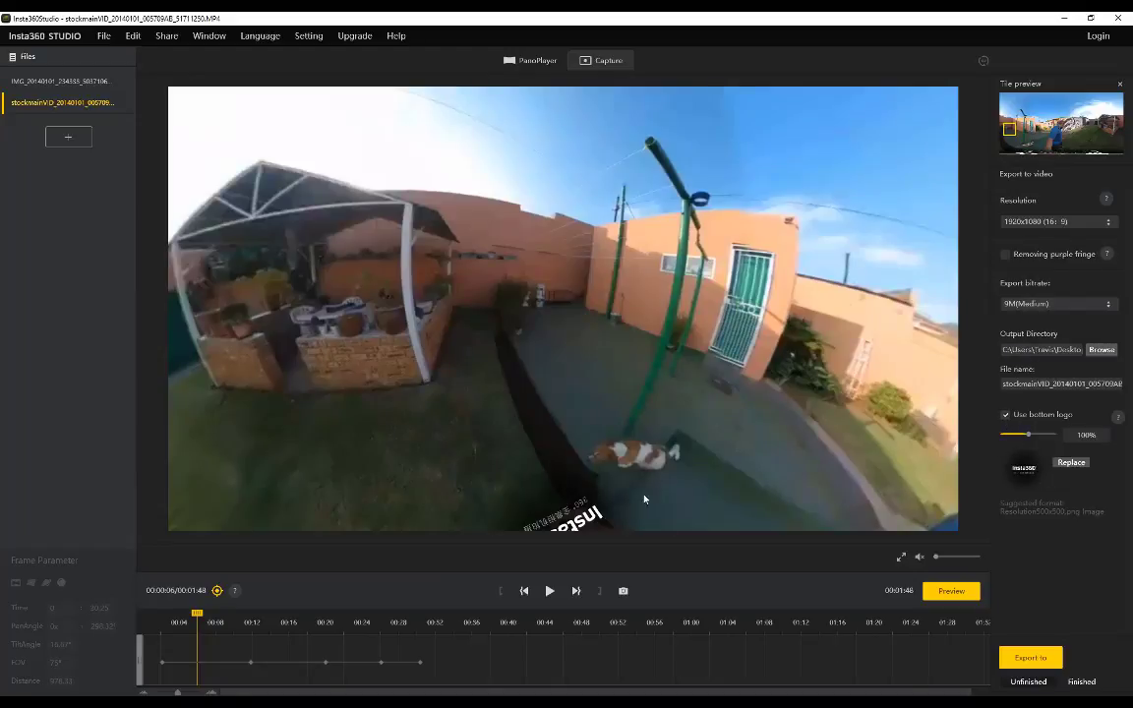
pyautogui.moveTo(644, 500); pyautogui.dragTo(522, 388)
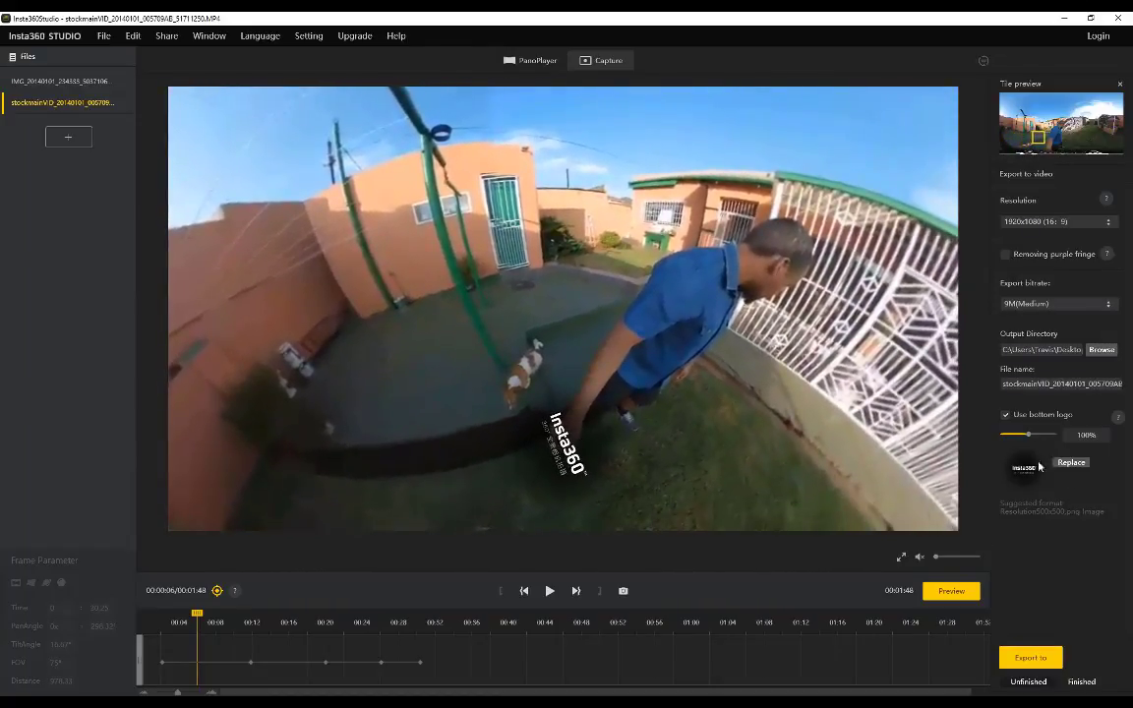
pyautogui.click(1005, 415)
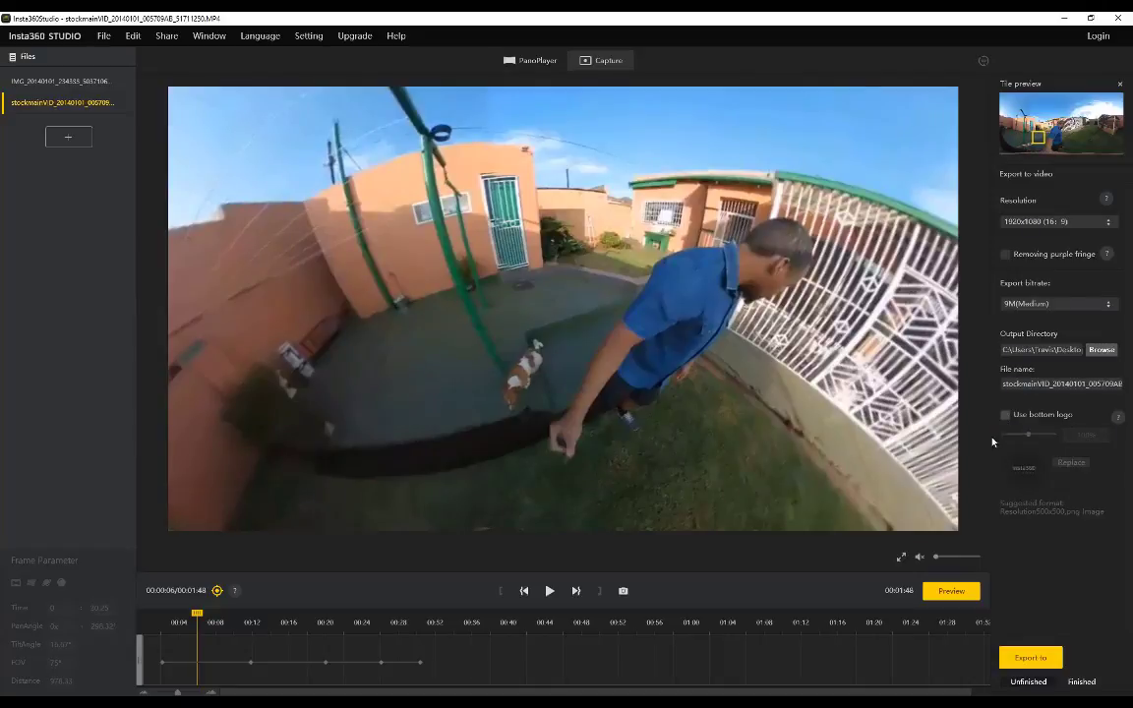
pyautogui.moveTo(663, 401); pyautogui.dragTo(573, 354)
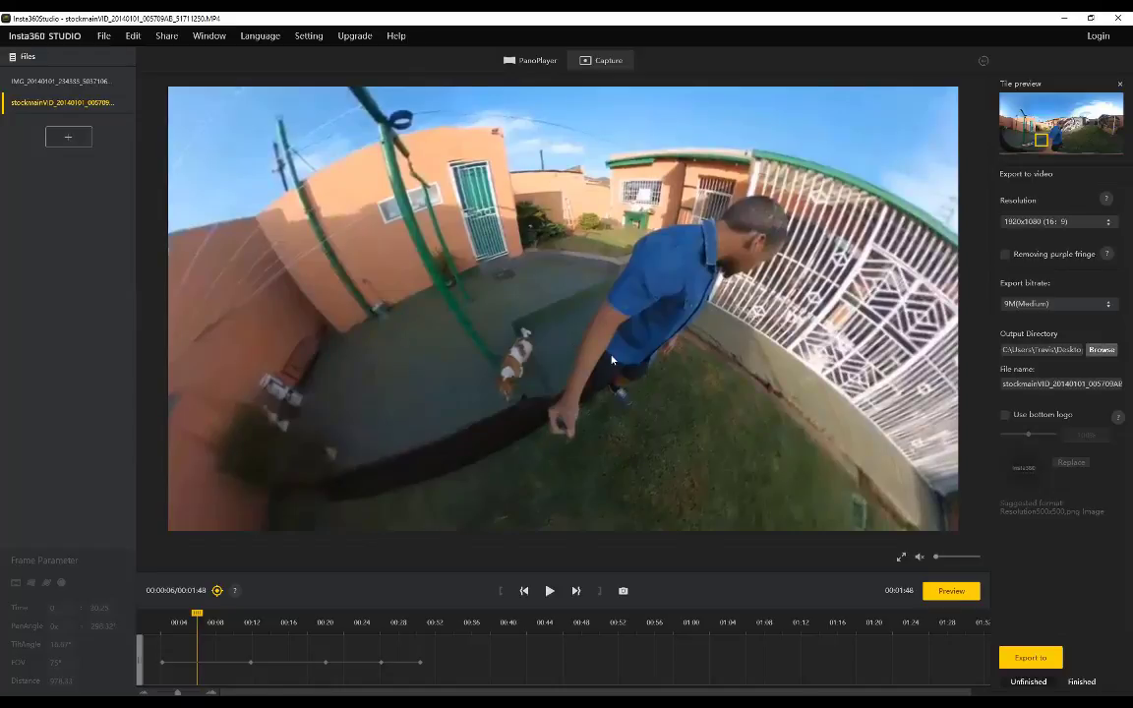
pyautogui.moveTo(574, 350); pyautogui.dragTo(577, 330)
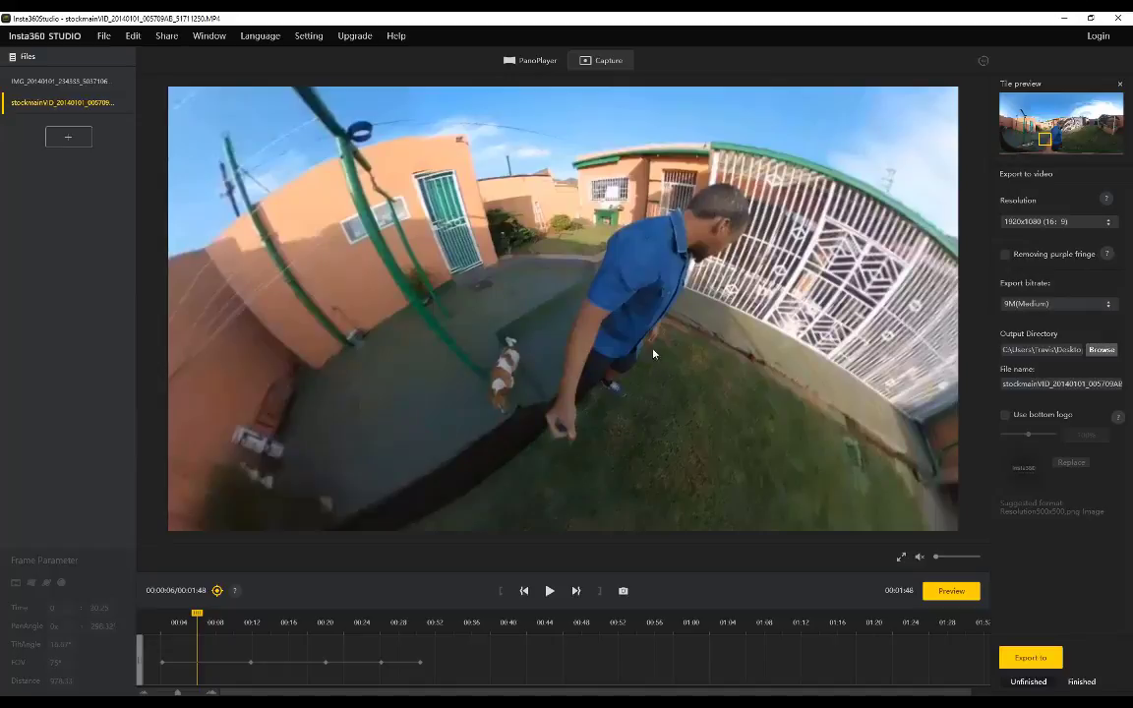
pyautogui.moveTo(653, 354); pyautogui.dragTo(583, 364)
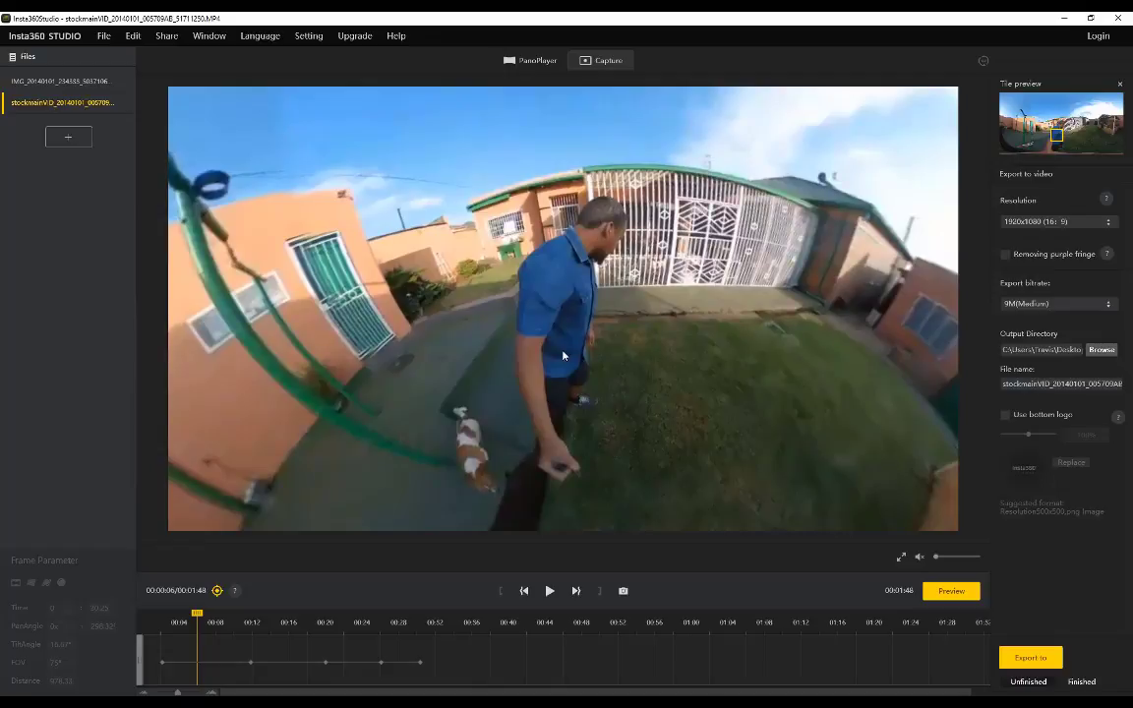
pyautogui.moveTo(680, 338); pyautogui.dragTo(401, 458)
# Step: Scrub the timeline to around 00:16 to review the keyframed clip
pyautogui.click(220, 620)
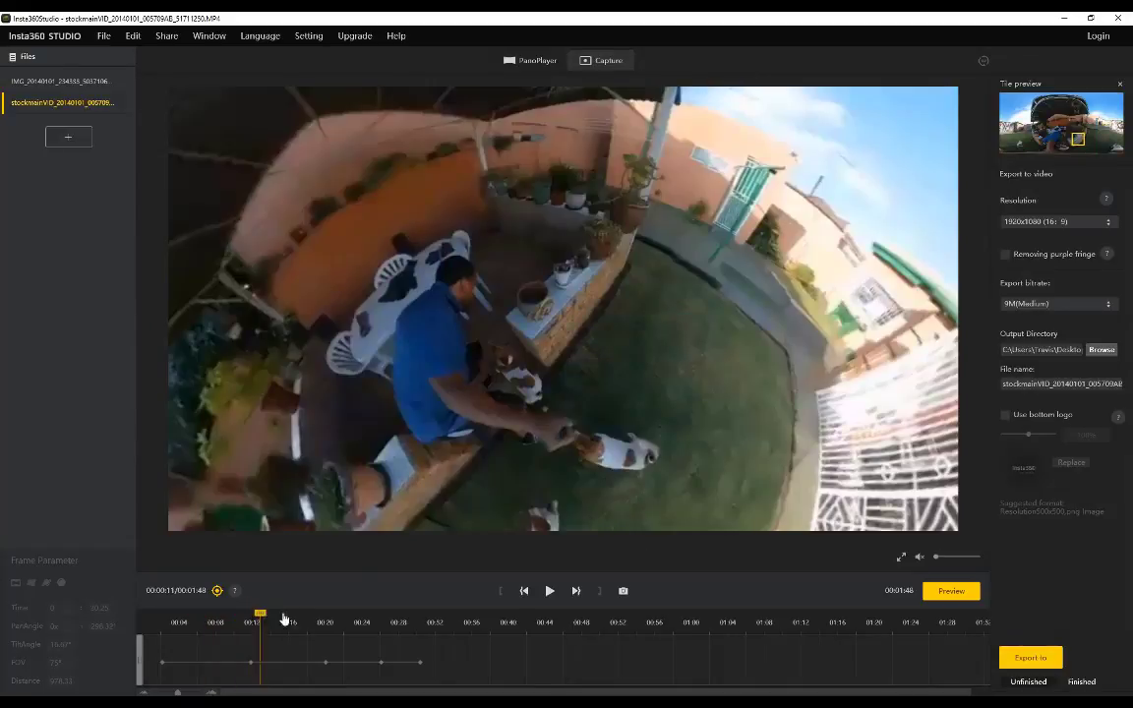
pyautogui.click(288, 618)
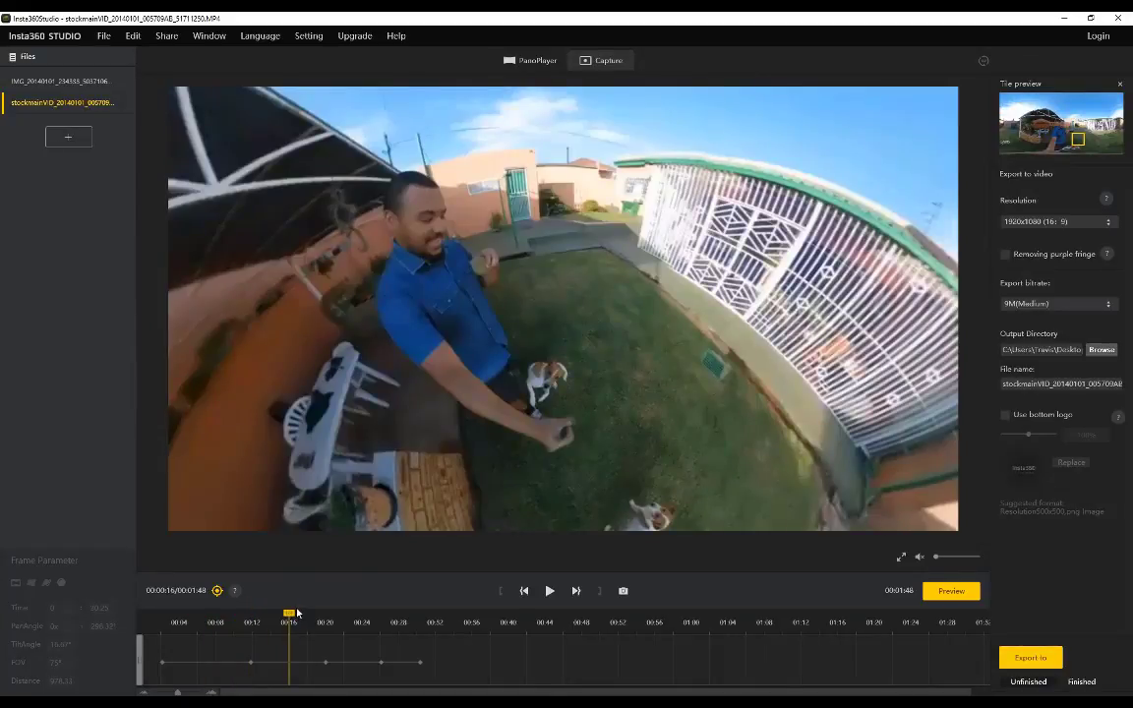